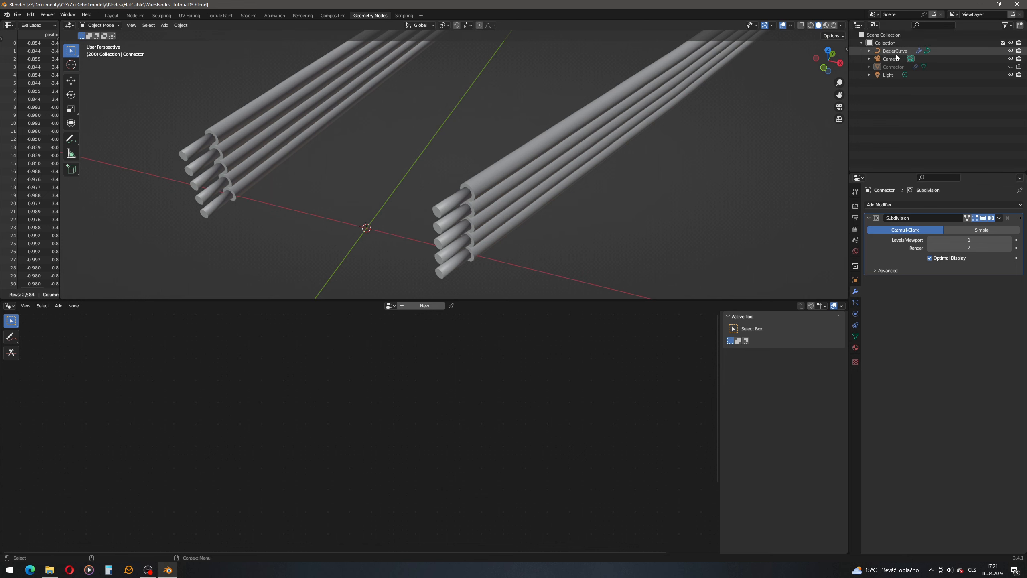
- In the BezierCurve's FlatCable node tree, select the upper cylinder node chain and move it closer to the instancing nodes
scroll(382, 402, "down", 4)
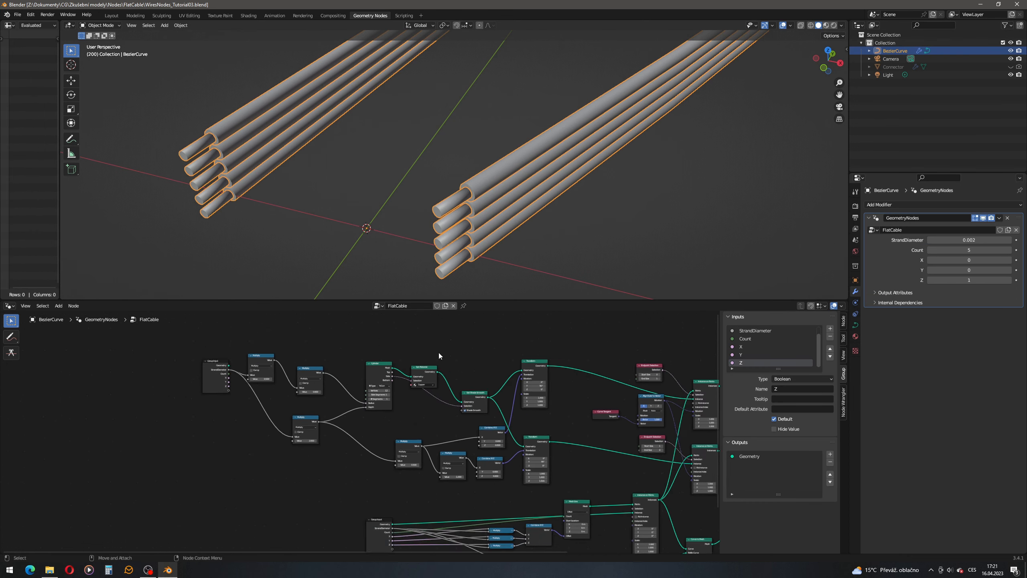
middle_click_drag(501, 400, 545, 432)
left_click_drag(225, 409, 473, 512)
key("g")
left_click(475, 477)
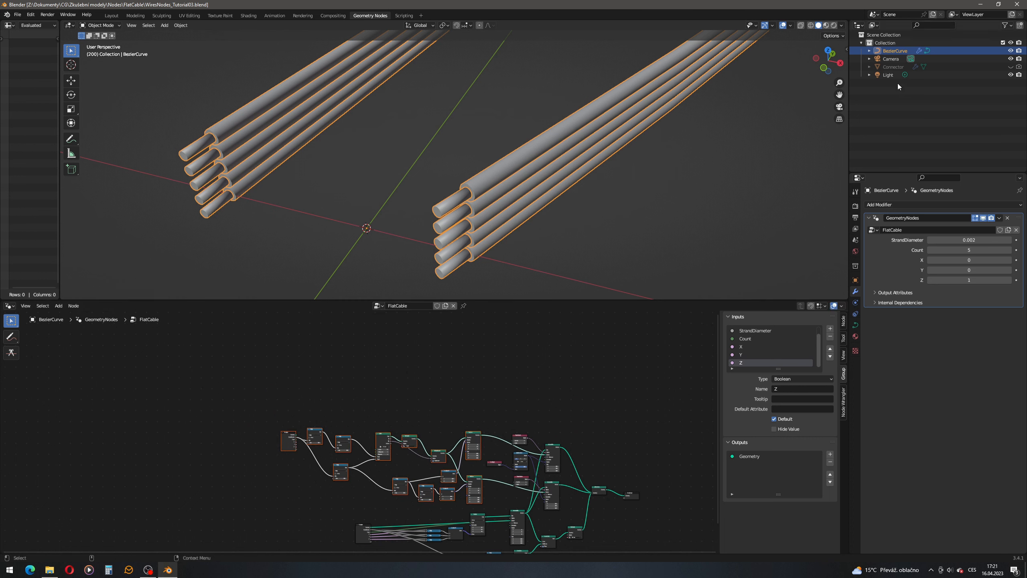
left_click(131, 327)
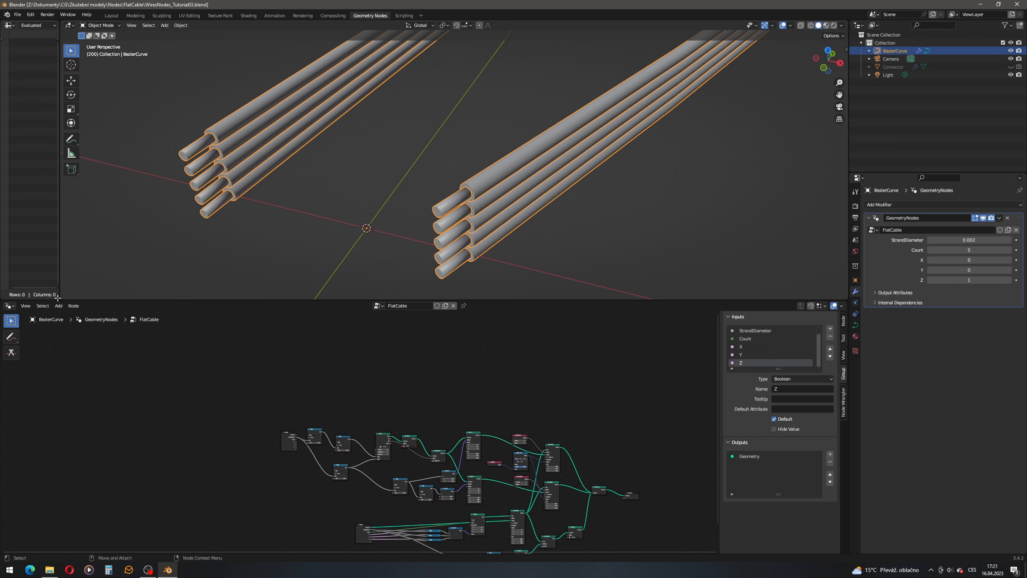
- Add an Object Info node in the empty space above the cylinder node chain
left_click(59, 307)
left_click(71, 314)
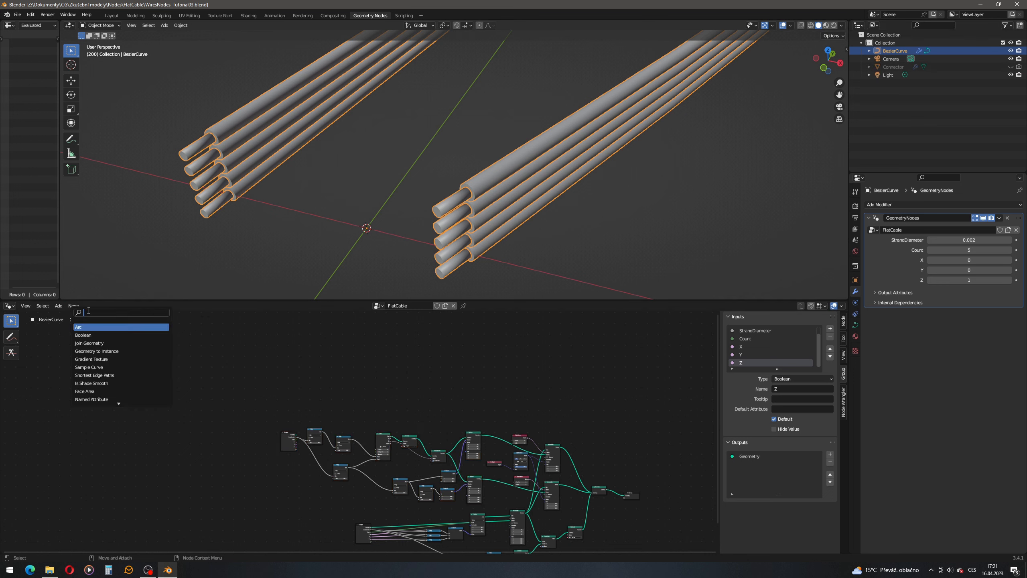
type("obje")
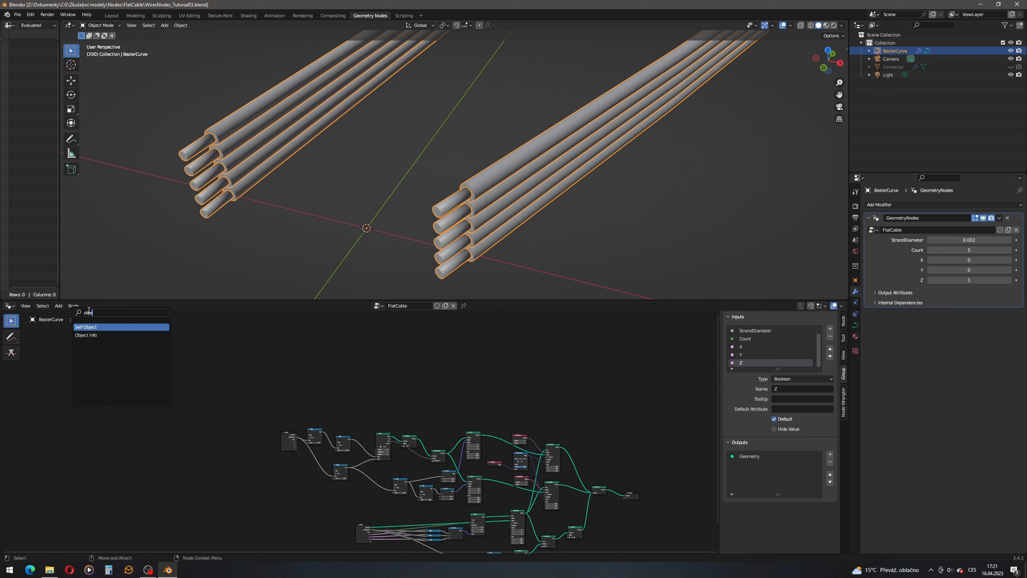
left_click(86, 335)
left_click(348, 363)
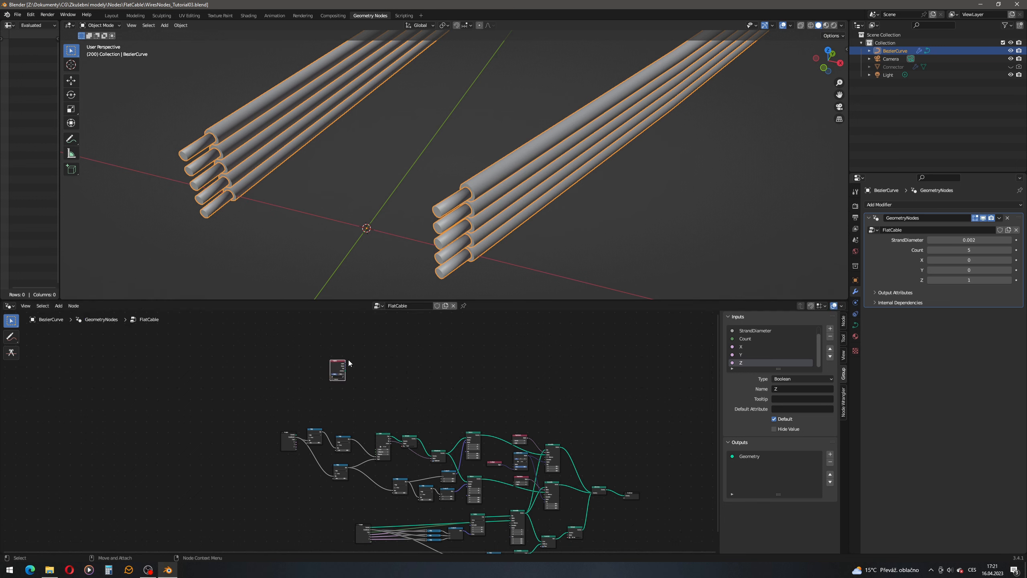
- Assign the Connector object to the Object Info node and shift the node slightly higher above the chain
scroll(347, 362, "up", 7)
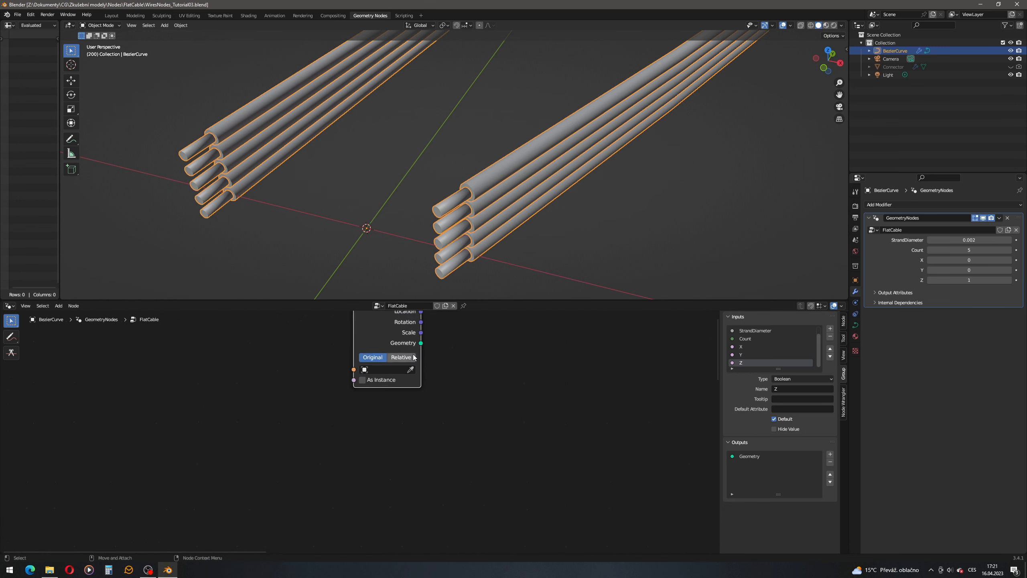
scroll(413, 357, "up", 3)
middle_click_drag(413, 358, 416, 427)
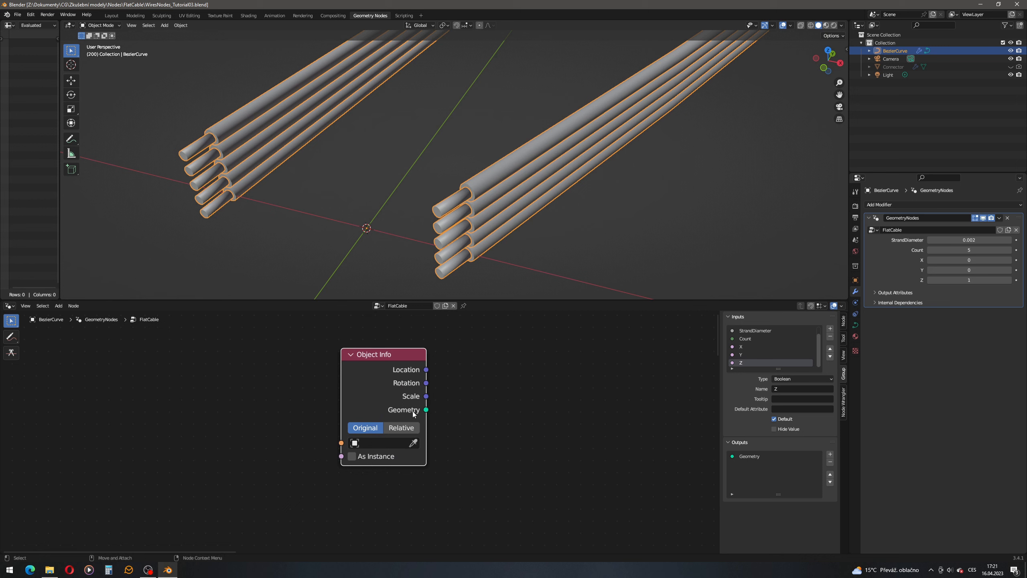
left_click(413, 442)
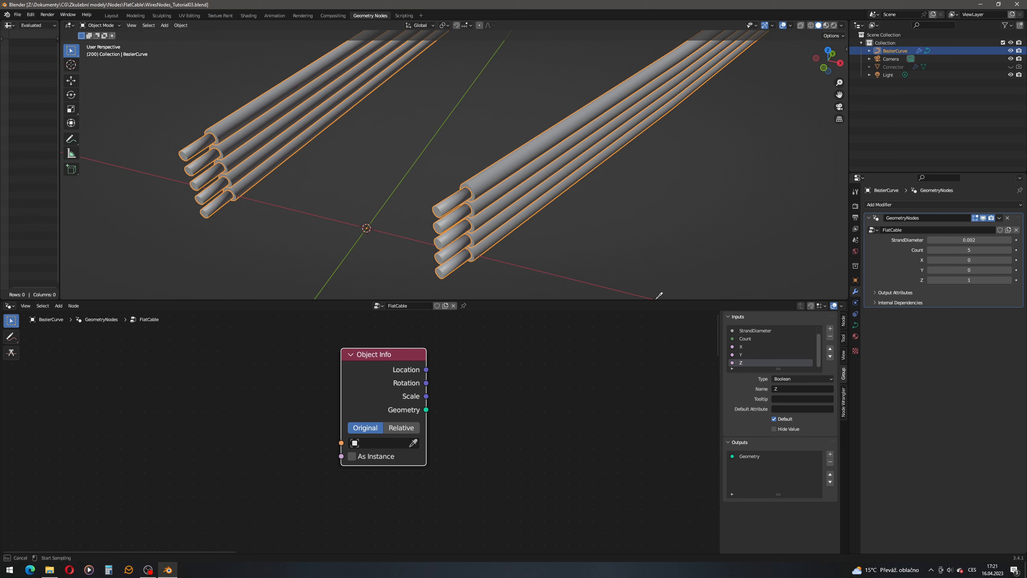
left_click(895, 64)
scroll(366, 382, "down", 3)
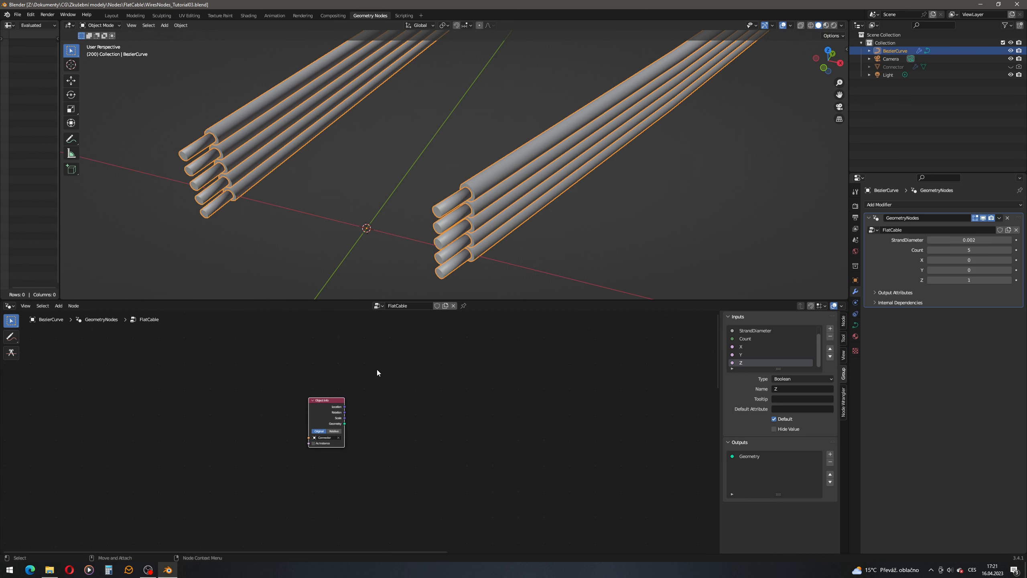
scroll(376, 364, "down", 2)
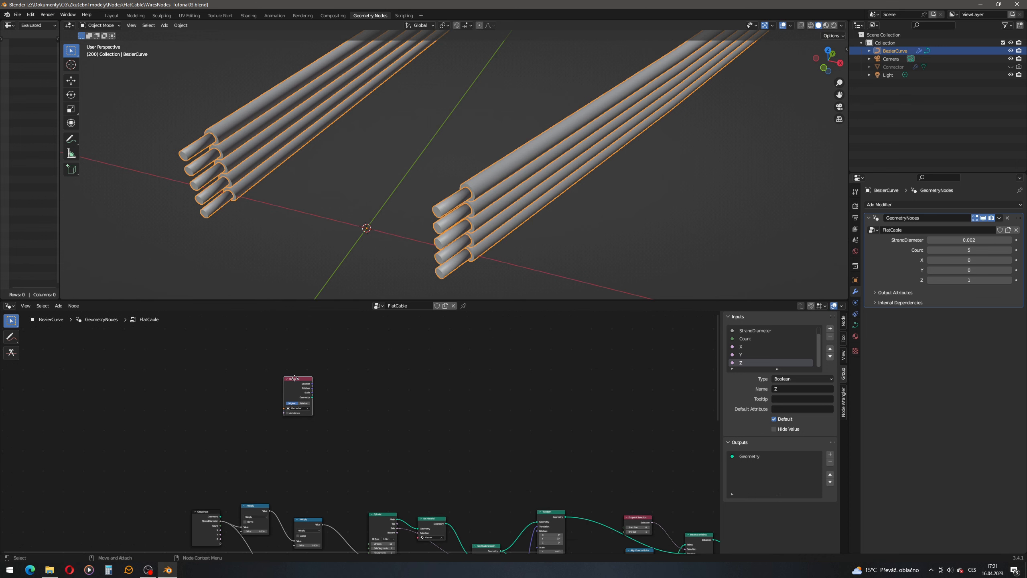
left_click_drag(310, 381, 305, 381)
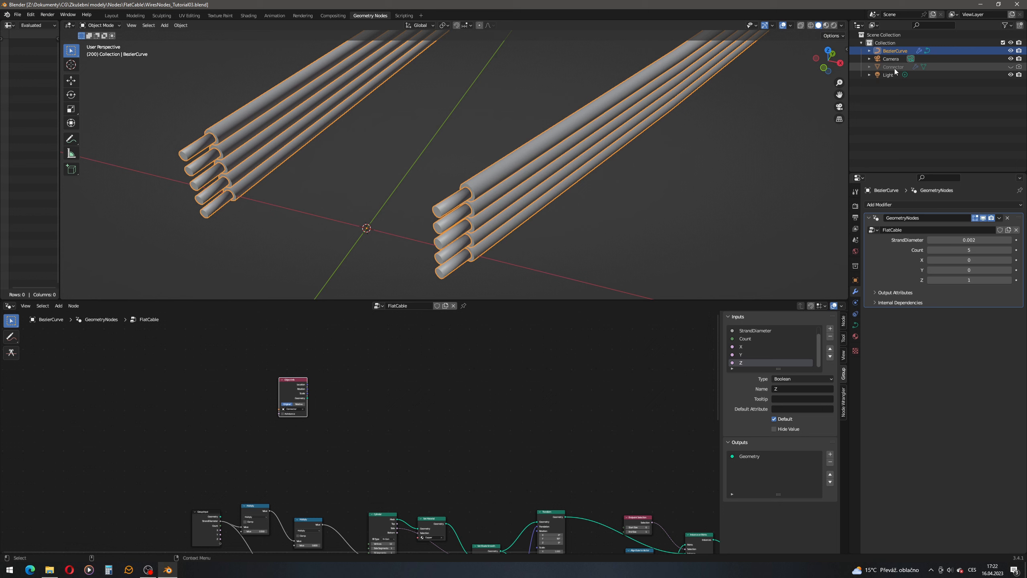
left_click_drag(301, 380, 309, 365)
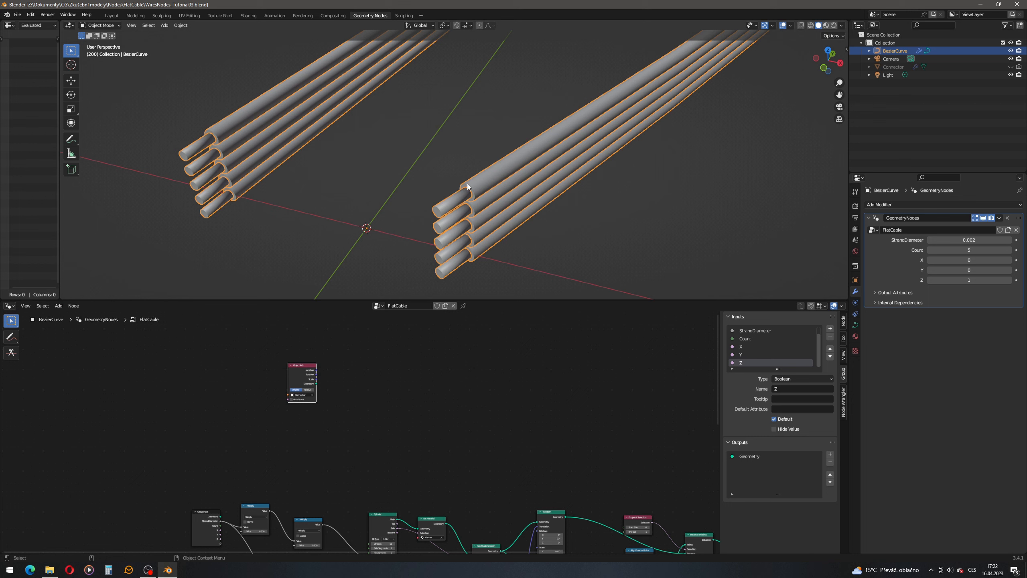
- Add a Transform node to the right of the Object Info node
left_click(59, 305)
left_click(64, 315)
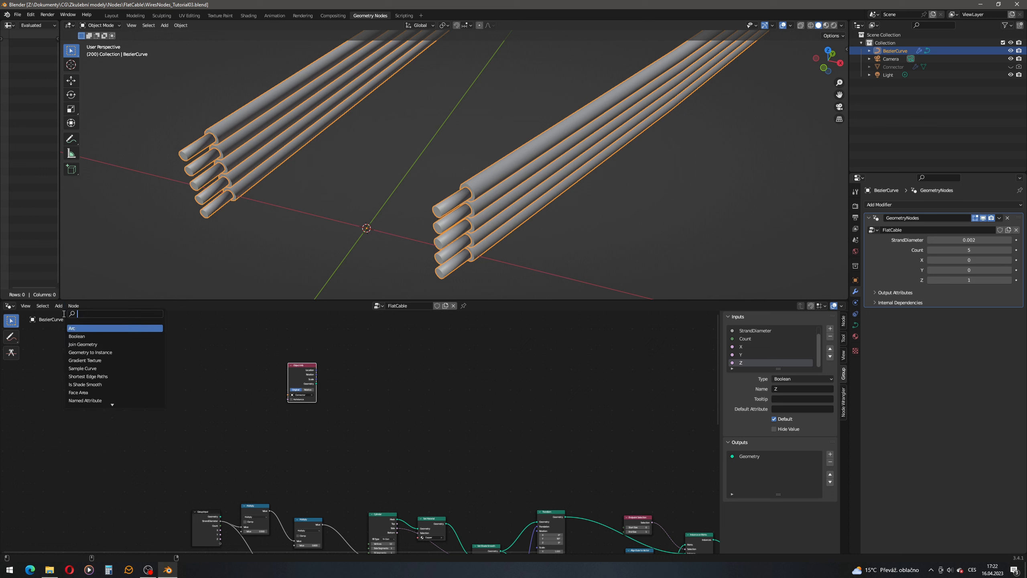
type("transform")
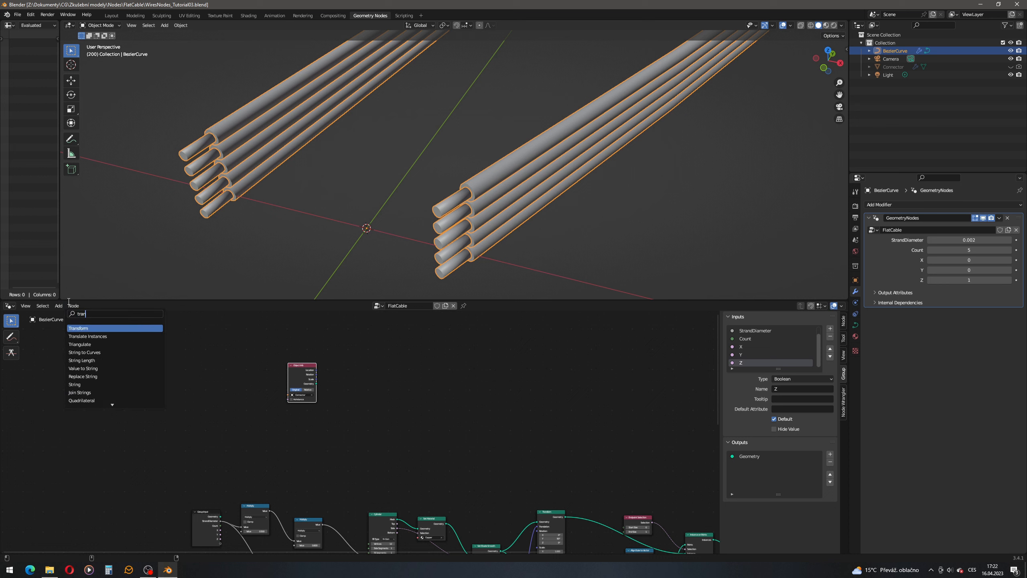
key("Return")
left_click(345, 356)
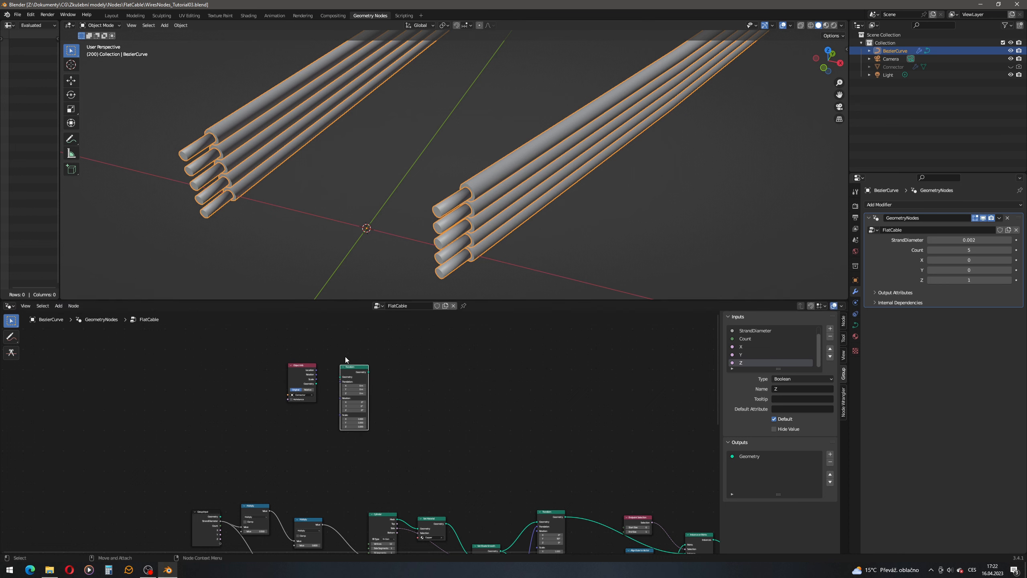
- Duplicate the cylinder chain's Group Input node and place the copy above the original
middle_click_drag(294, 428, 345, 429)
middle_click_drag(307, 479, 363, 369)
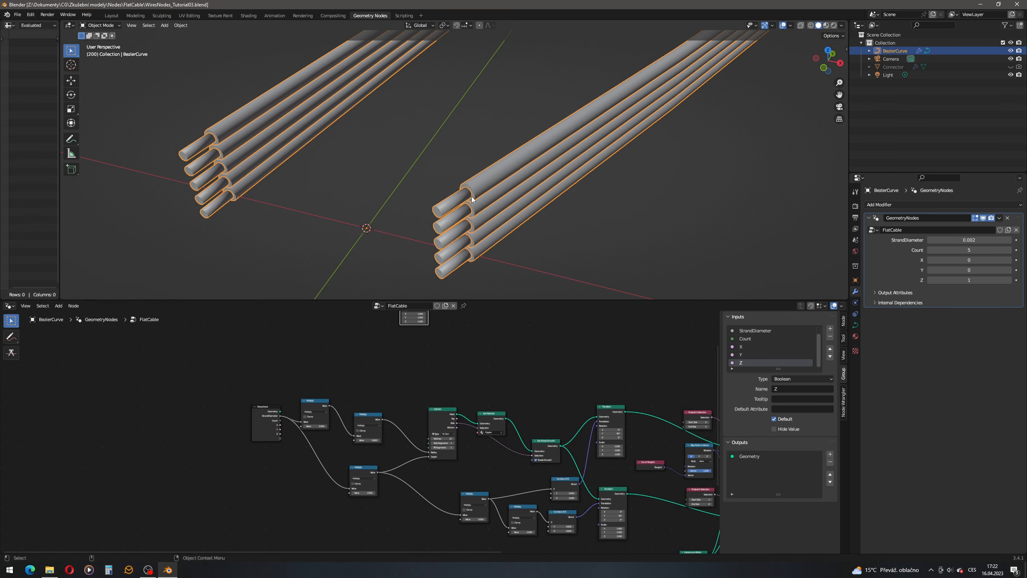
scroll(210, 384, "up", 4)
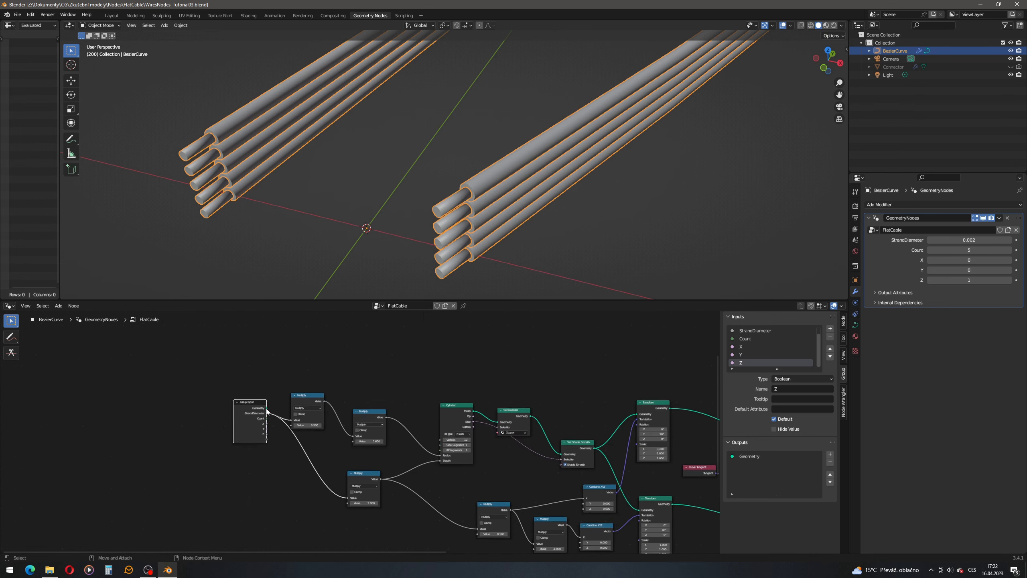
middle_click_drag(207, 379, 240, 423)
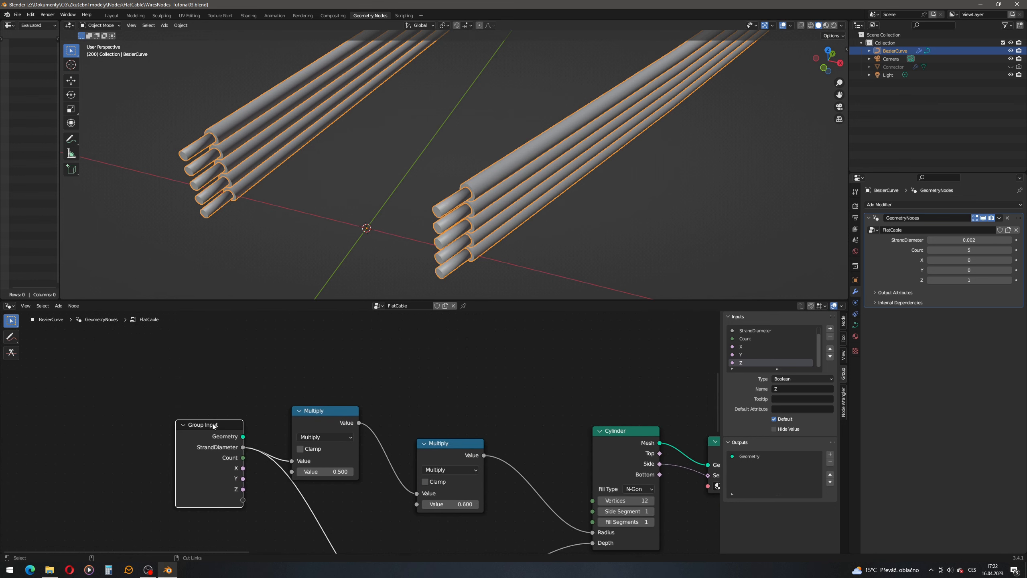
key("shift+d")
left_click(237, 325)
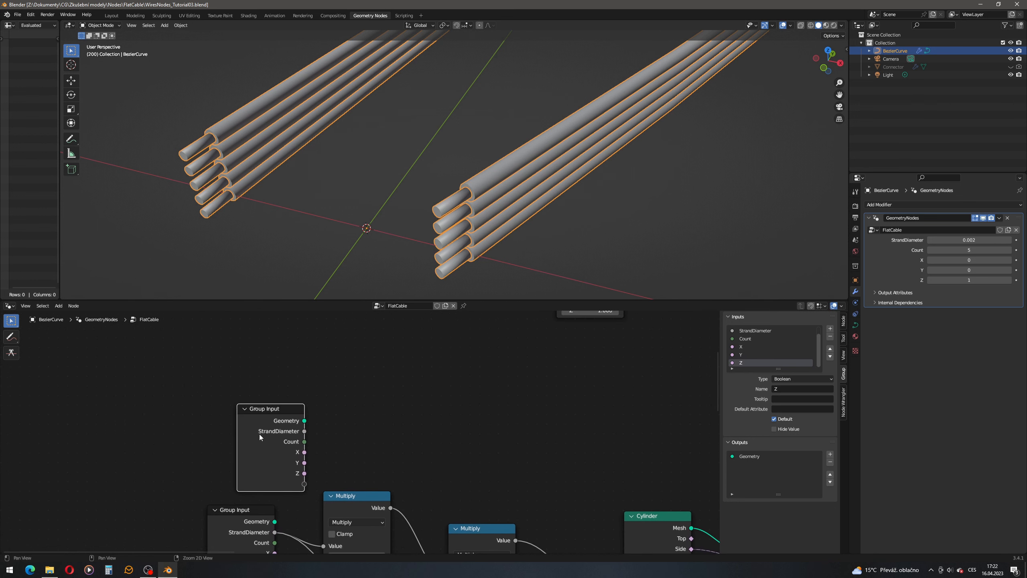
- Add a new Group Input node above the cylinder chain and delete the duplicated one
left_click(58, 306)
left_click(69, 315)
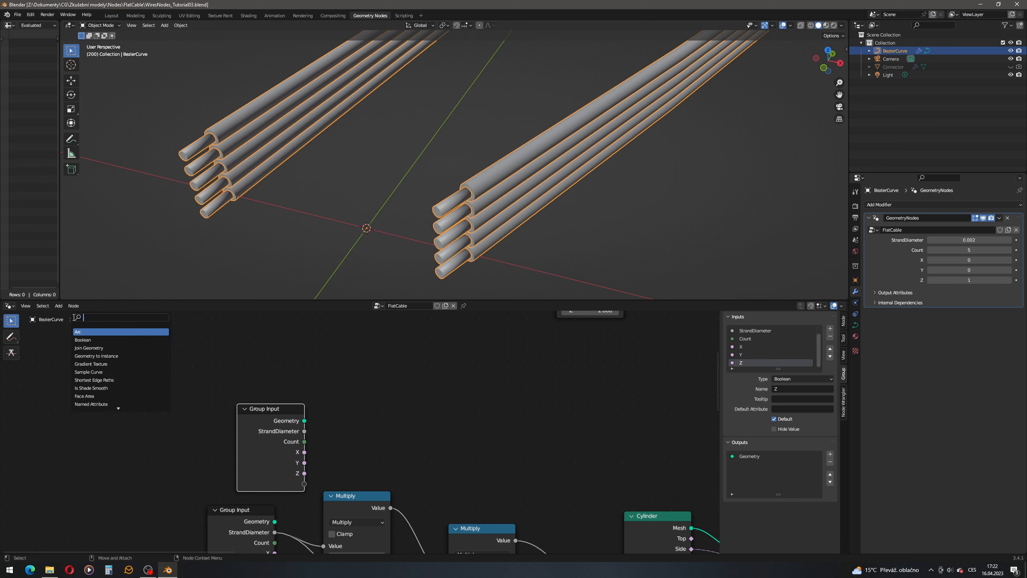
type("group")
key("Return")
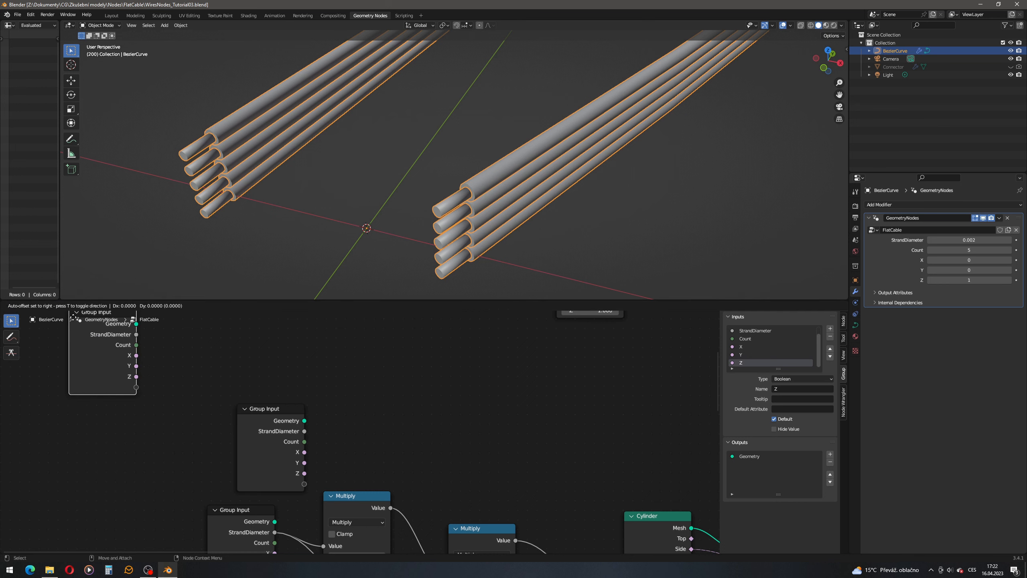
left_click(369, 347)
left_click(262, 410)
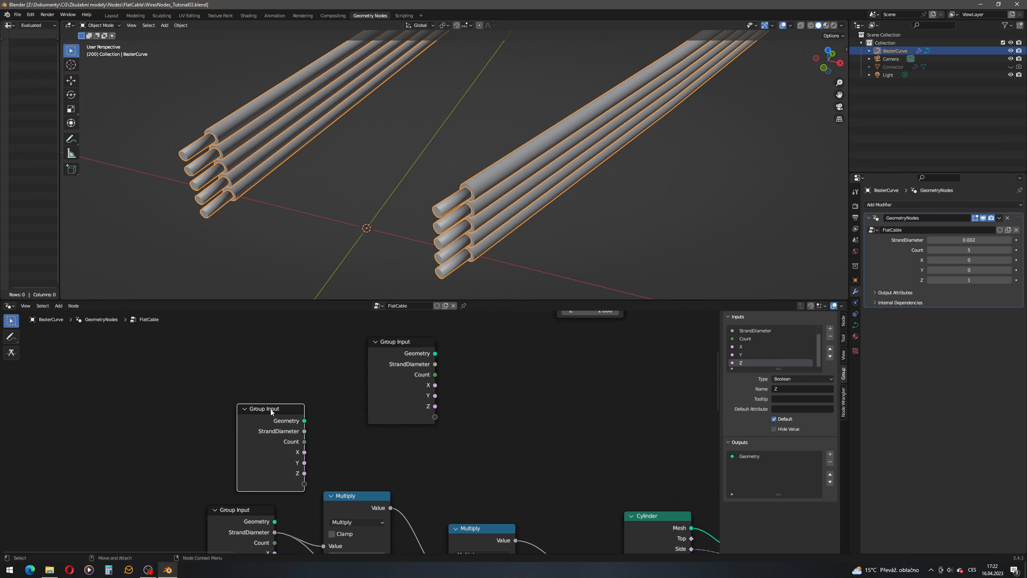
key("x")
- Move the new Group Input node up to the left of the Object Info node
middle_click_drag(472, 355, 430, 462)
scroll(411, 416, "down", 4)
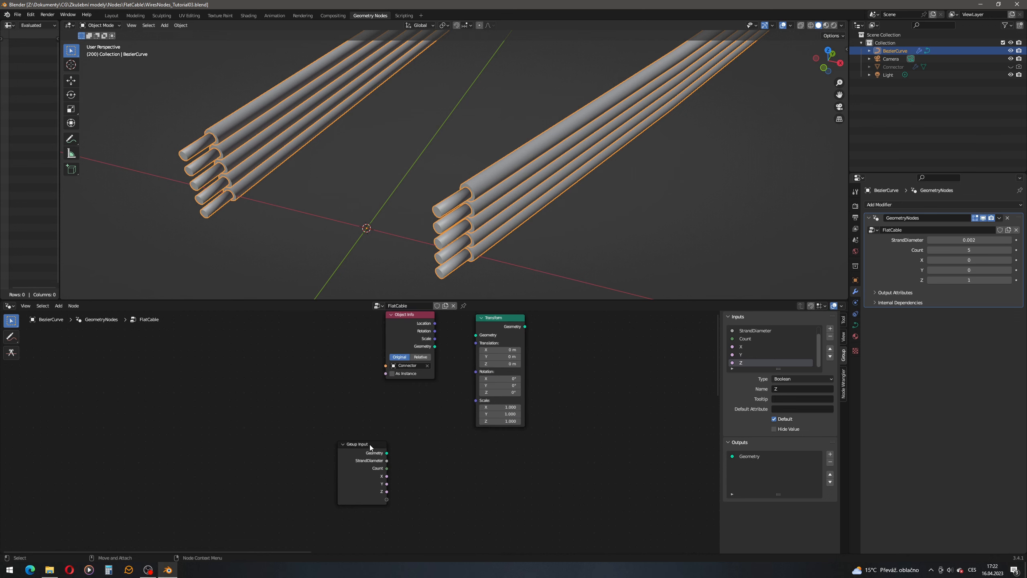
left_click_drag(369, 444, 302, 341)
scroll(339, 379, "down", 2)
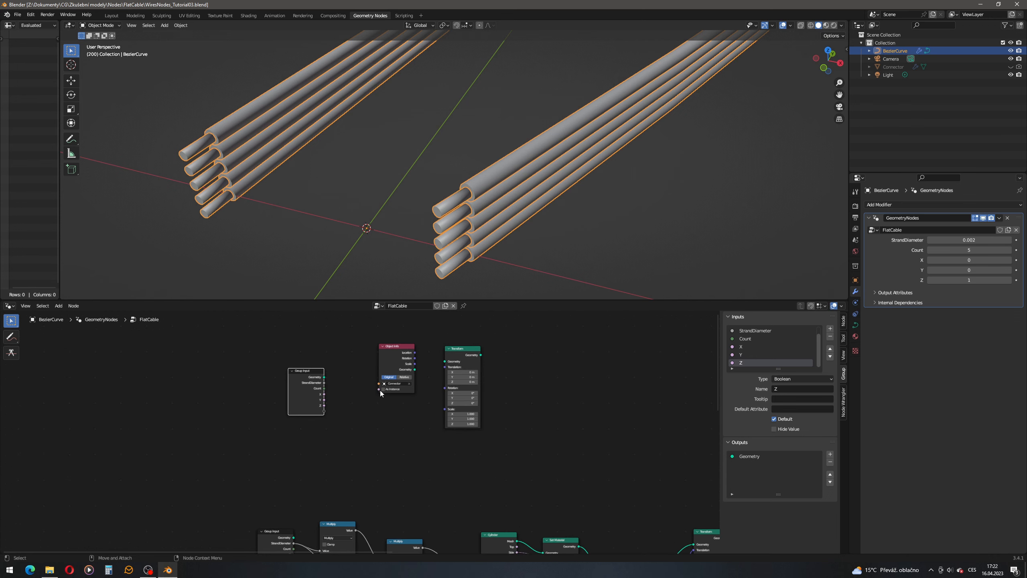
middle_click_drag(430, 434, 382, 386)
scroll(401, 434, "down", 11)
scroll(408, 429, "up", 9)
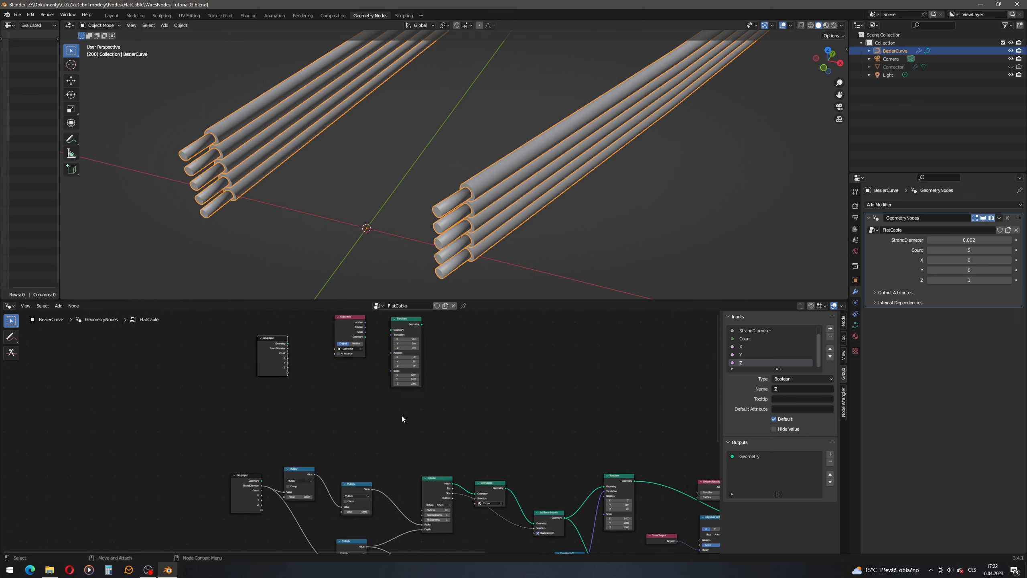
middle_click_drag(402, 419, 420, 446)
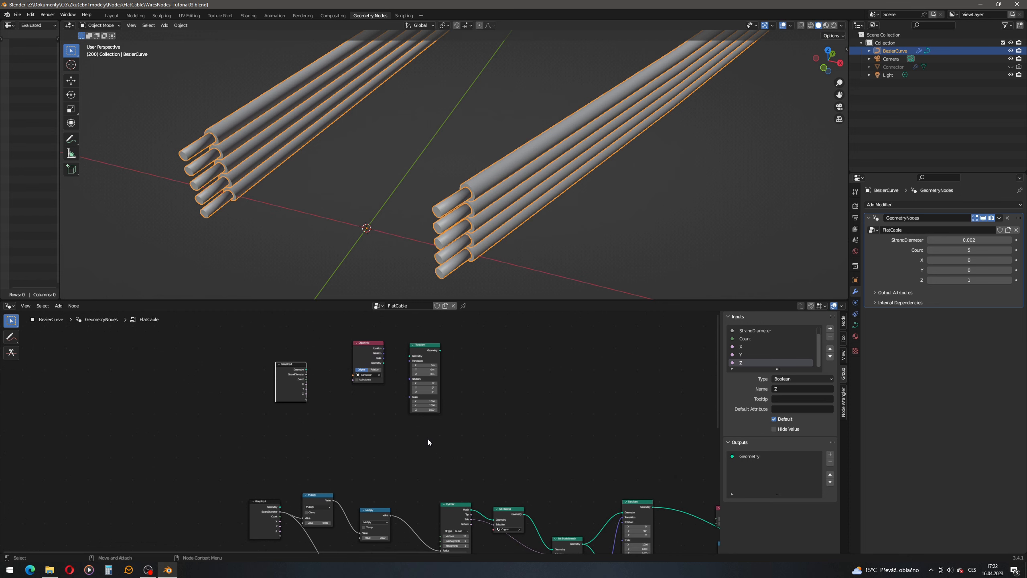
middle_click_drag(461, 446, 483, 481)
scroll(351, 412, "up", 8)
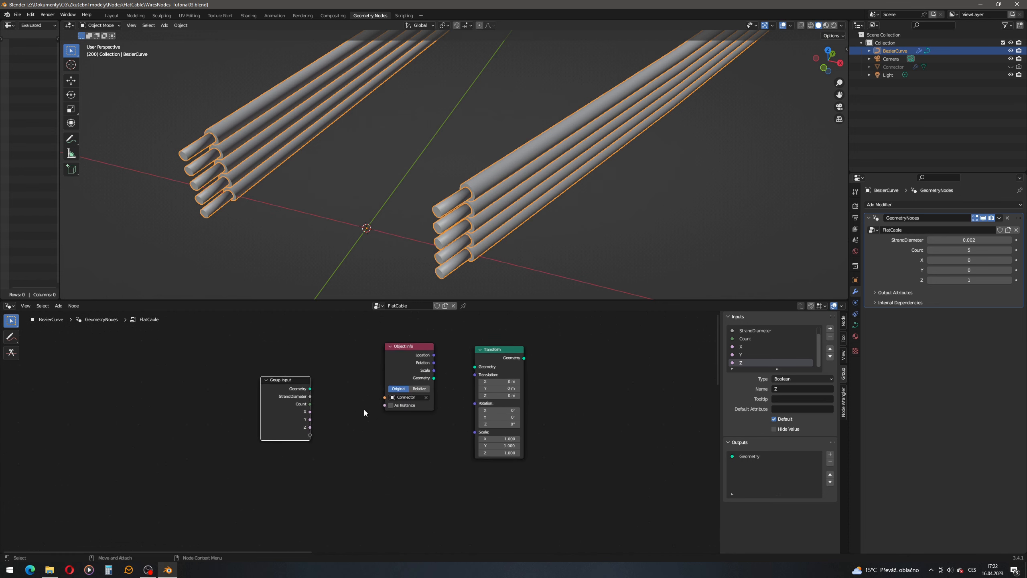
- Space out the Group Input and Object Info nodes, and link Object Info's Geometry output to the Transform node's Geometry input
middle_click_drag(358, 428, 336, 474)
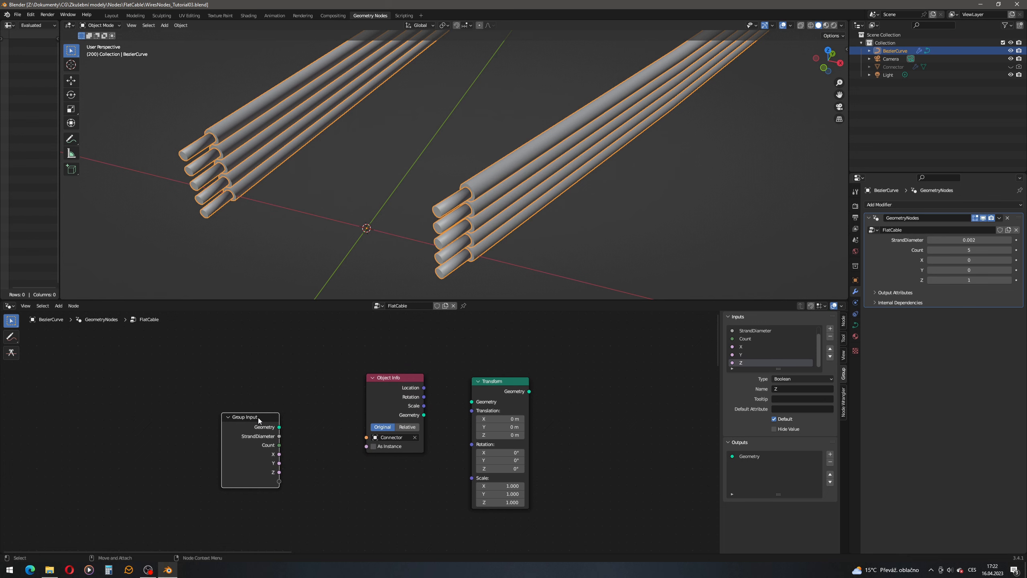
mouse_move(258, 417)
left_mouse_down()
mouse_move(259, 398)
mouse_move(243, 411)
left_mouse_up()
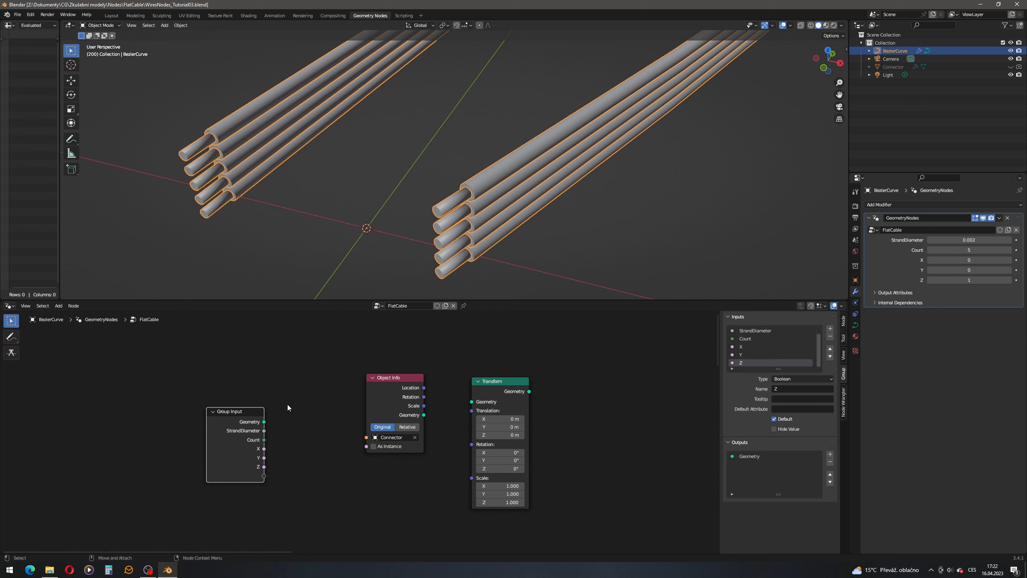
left_click_drag(411, 380, 350, 358)
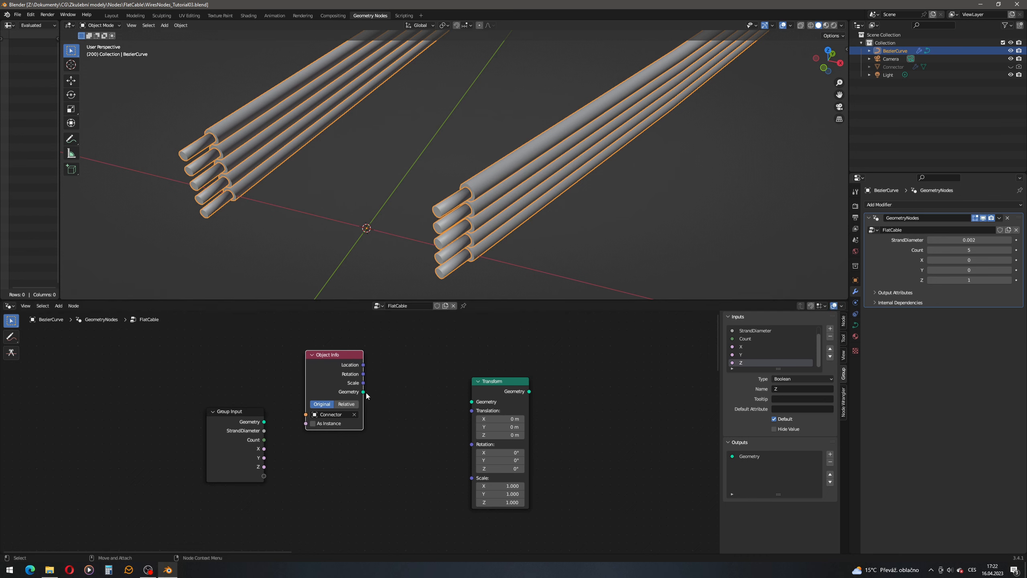
left_click_drag(364, 392, 484, 379)
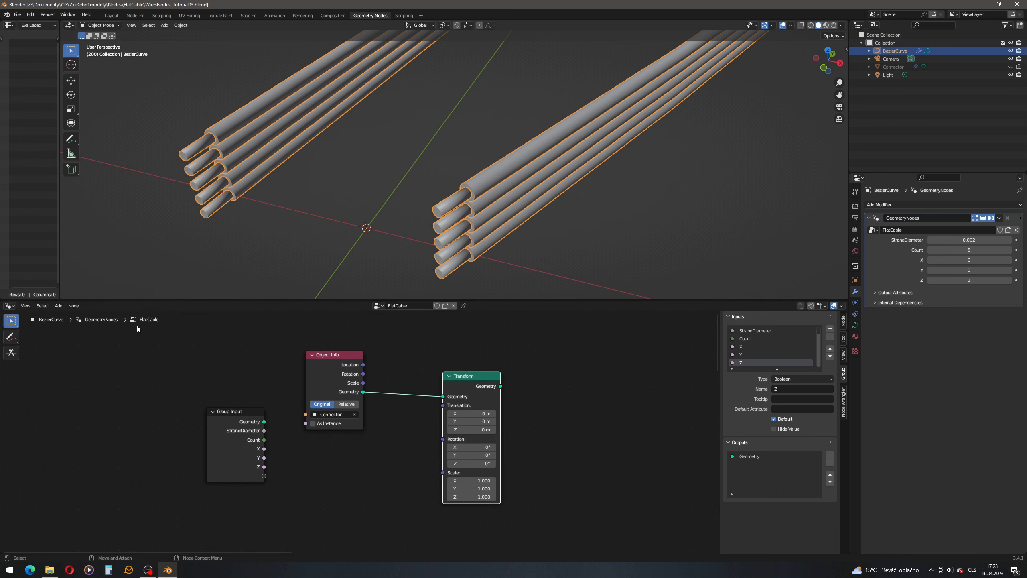
- Add a Viewer node beside the Transform node and link the Transform's Geometry output to it
left_click(62, 305)
type("v")
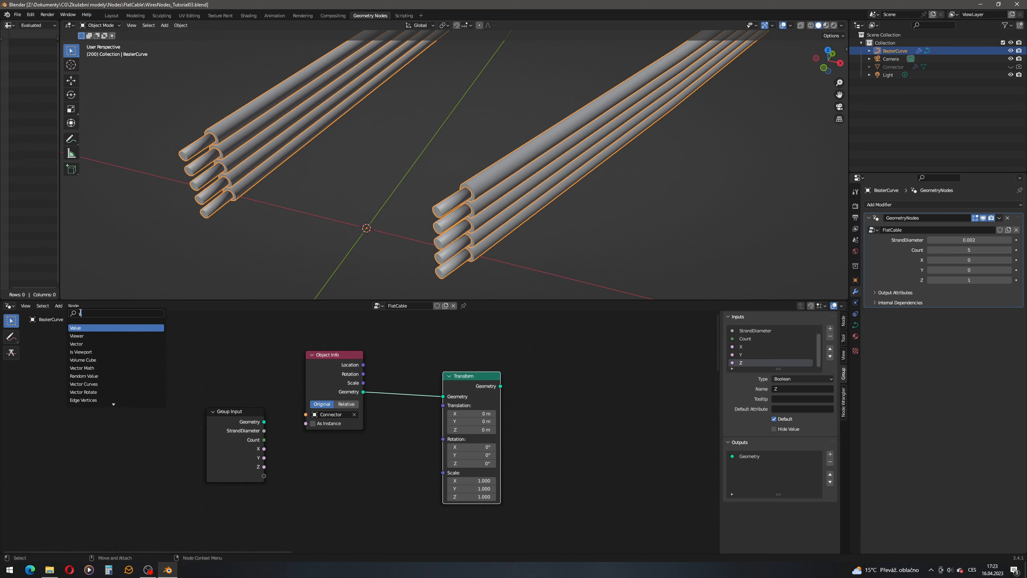
type("iewe")
key("Return")
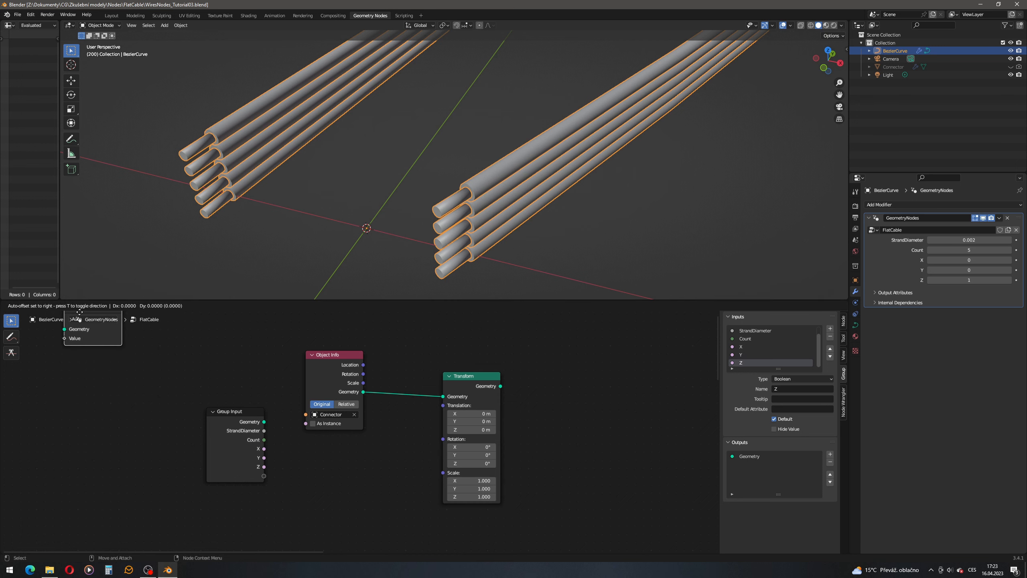
left_click(559, 370)
left_click_drag(503, 387, 543, 389)
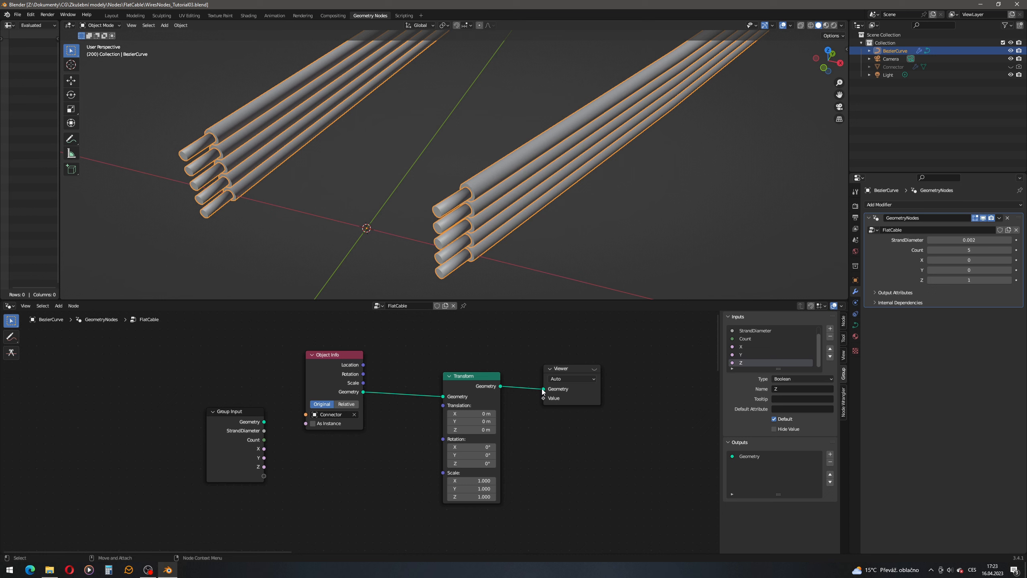
- Turn on the Viewer node's preview, and add a Combine XYZ node below Object Info, shifting Group Input to make room
left_click(594, 368)
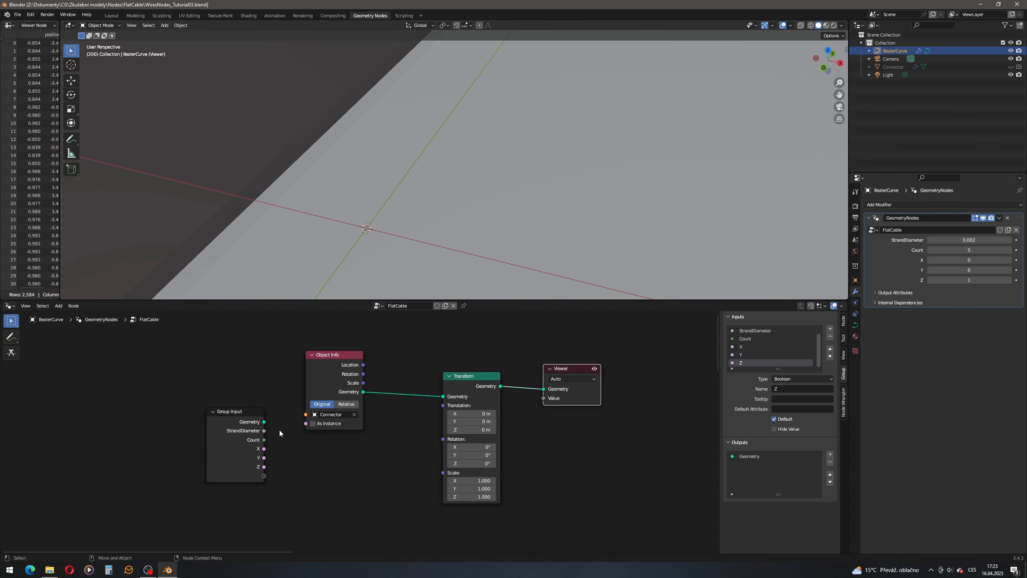
left_click_drag(242, 413, 213, 423)
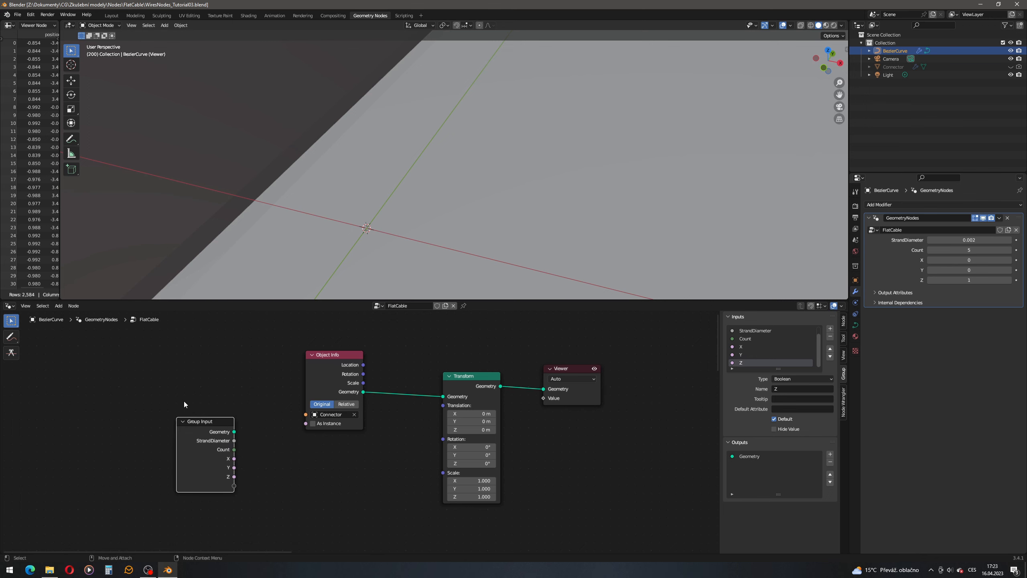
left_click(58, 307)
left_click(63, 313)
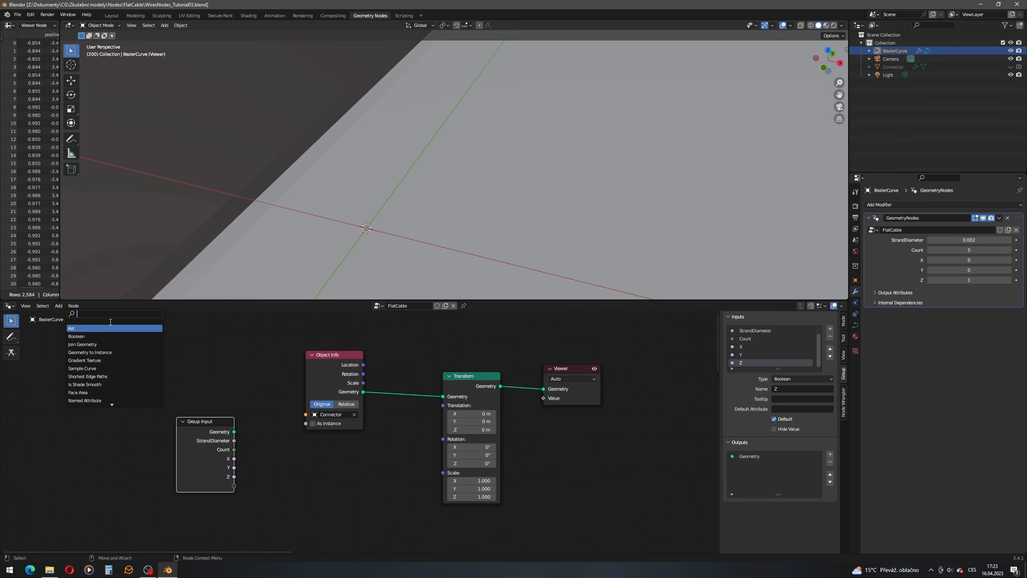
type("combine xyz")
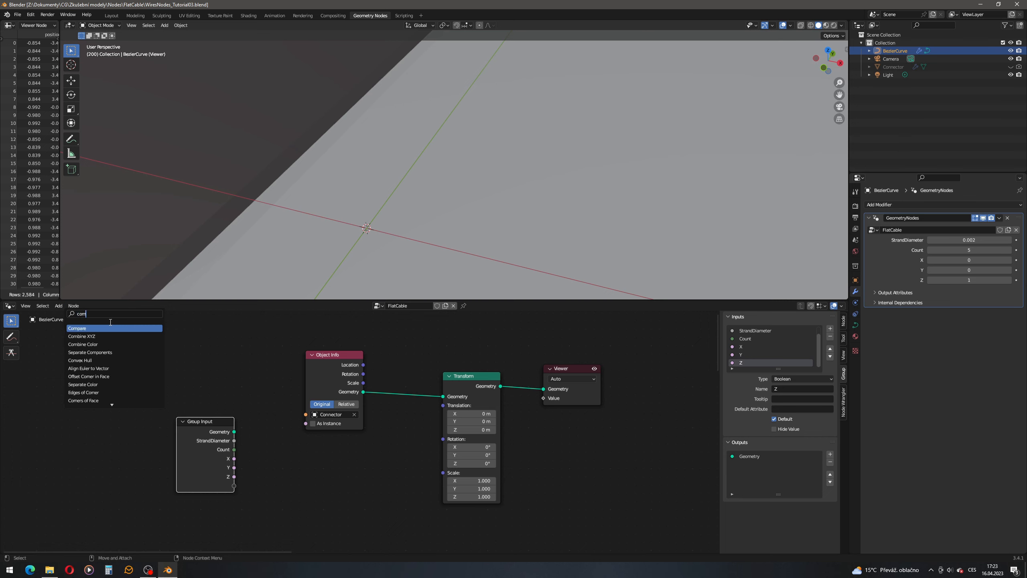
key("Return")
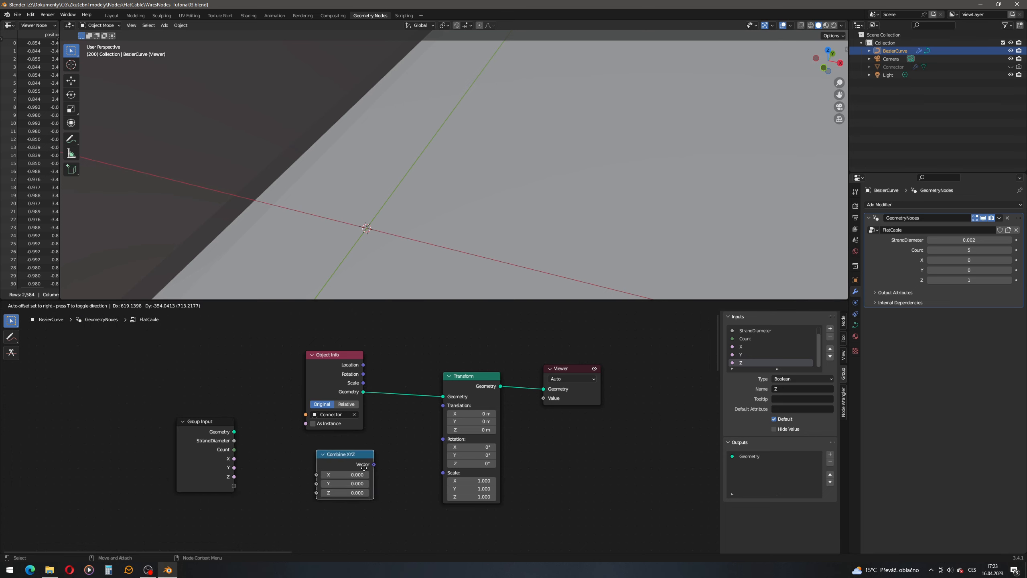
left_click(328, 458)
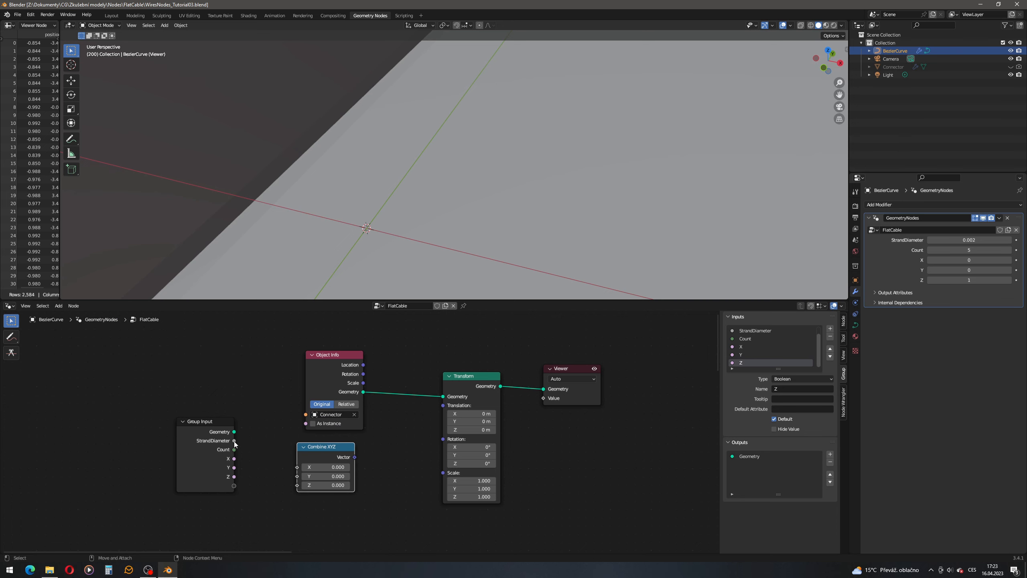
- Link StrandDiameter to the X and Y inputs of Combine XYZ, and its Vector output to the Transform node's Scale
left_click_drag(235, 441, 297, 467)
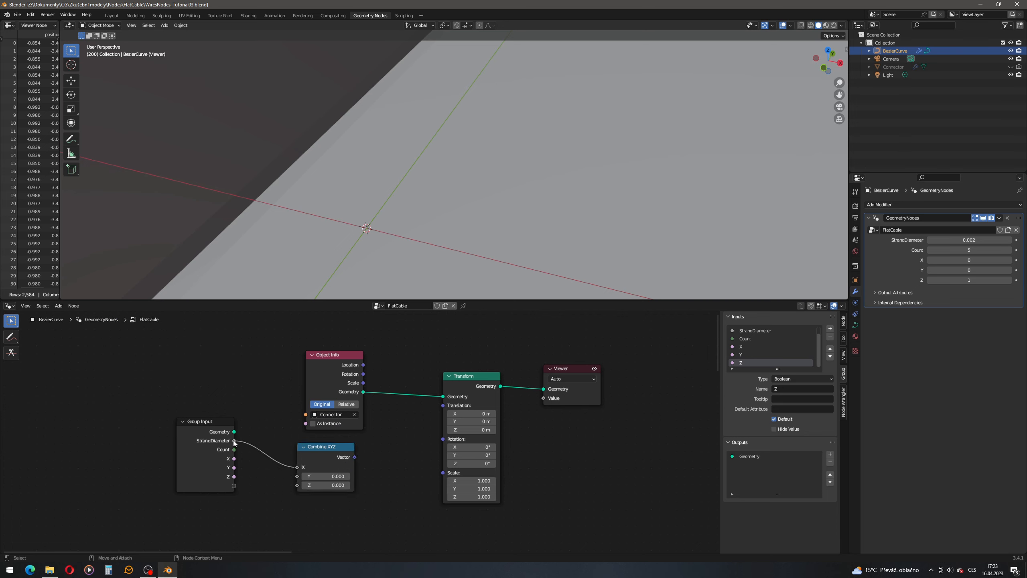
left_click_drag(234, 441, 300, 480)
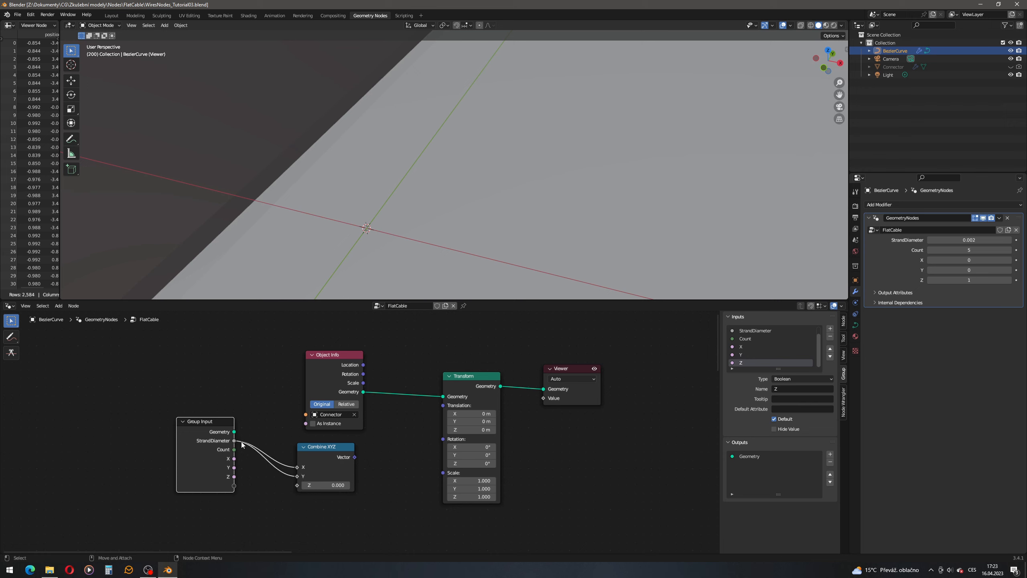
left_click_drag(335, 449, 443, 472)
middle_click_drag(391, 245, 474, 160)
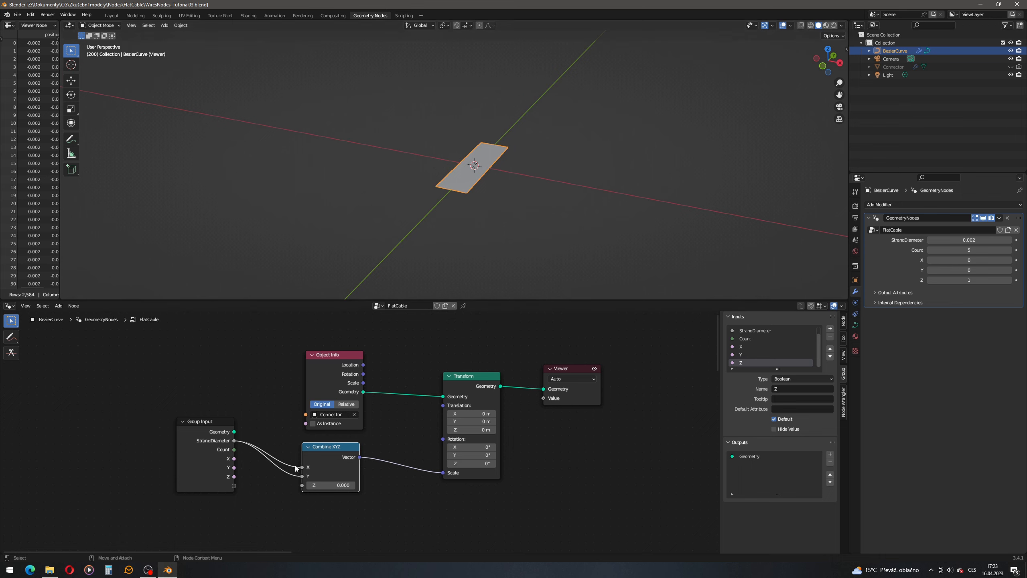
- Cut the StrandDiameter links into Combine XYZ and reconnect StrandDiameter to its X and Z inputs instead
right_click_drag(297, 468, 251, 453, "ctrl")
left_click_drag(235, 440, 302, 467)
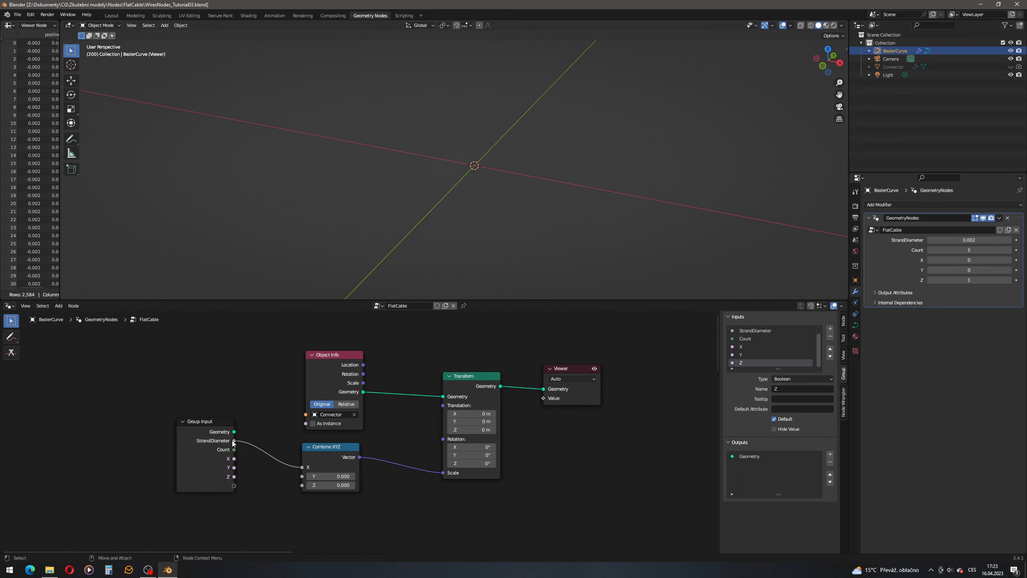
left_click_drag(234, 441, 302, 485)
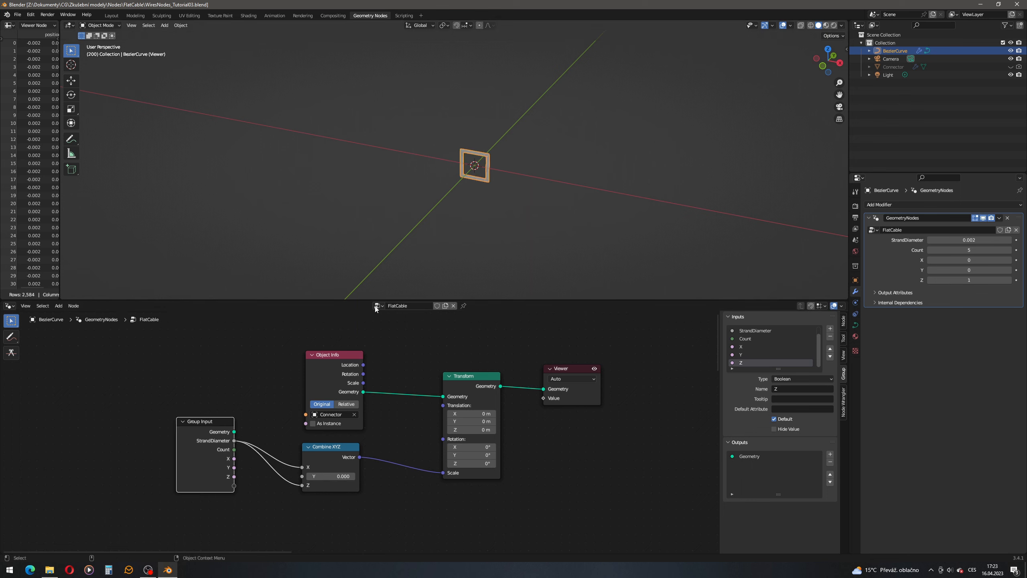
- Try Y values of 0.1 and 0.01 in the Combine XYZ node to adjust the connector's length
left_click(328, 477)
type("0.1")
key("Return")
left_click(342, 476)
type("0.01")
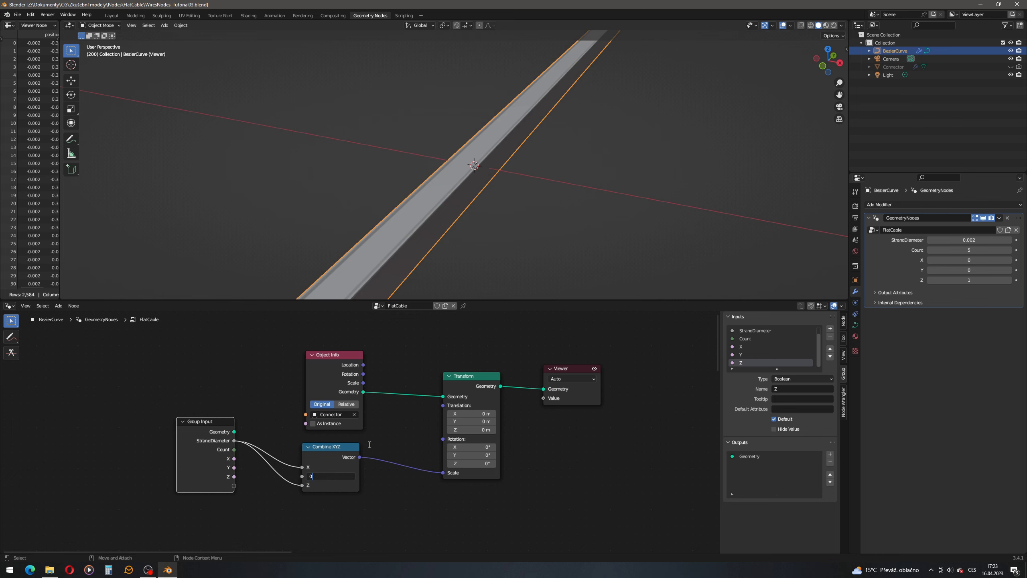
key("Return")
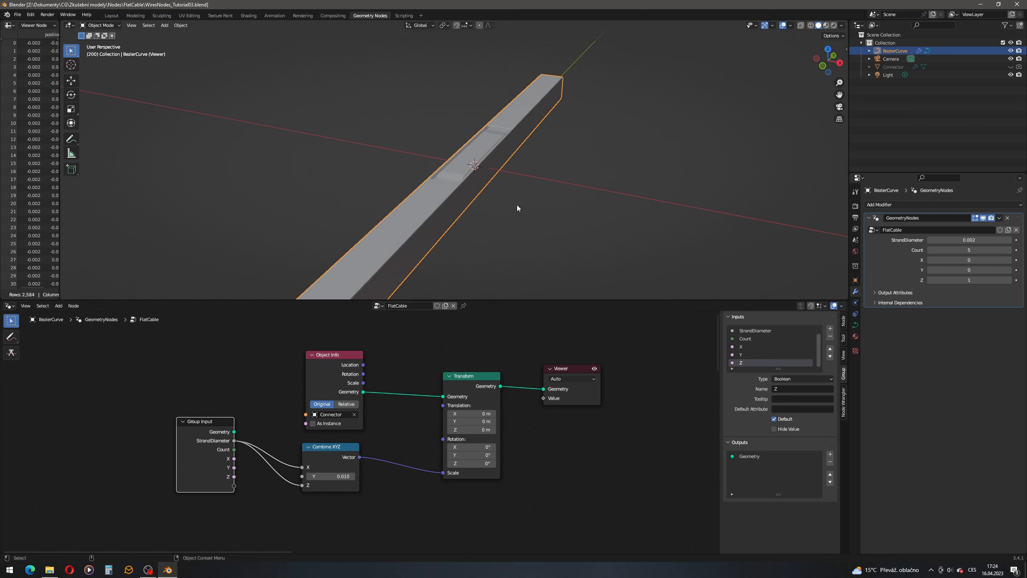
mouse_move(517, 205)
middle_mouse_down()
mouse_move(498, 207)
mouse_move(521, 197)
middle_mouse_up()
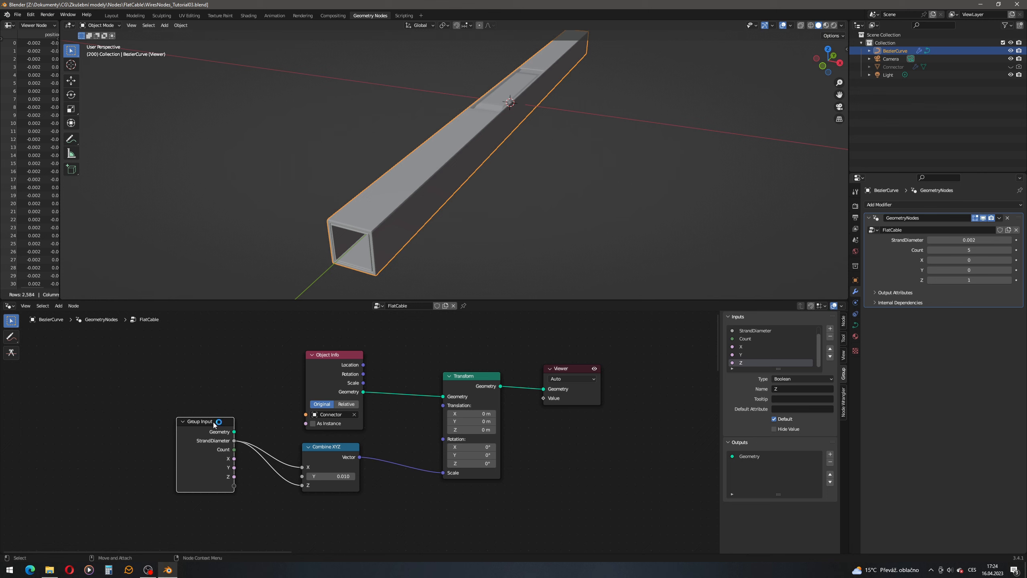
- Add a Math node between the Group Input and Object Info nodes, moving Group Input aside to make room
left_click_drag(225, 423, 124, 426)
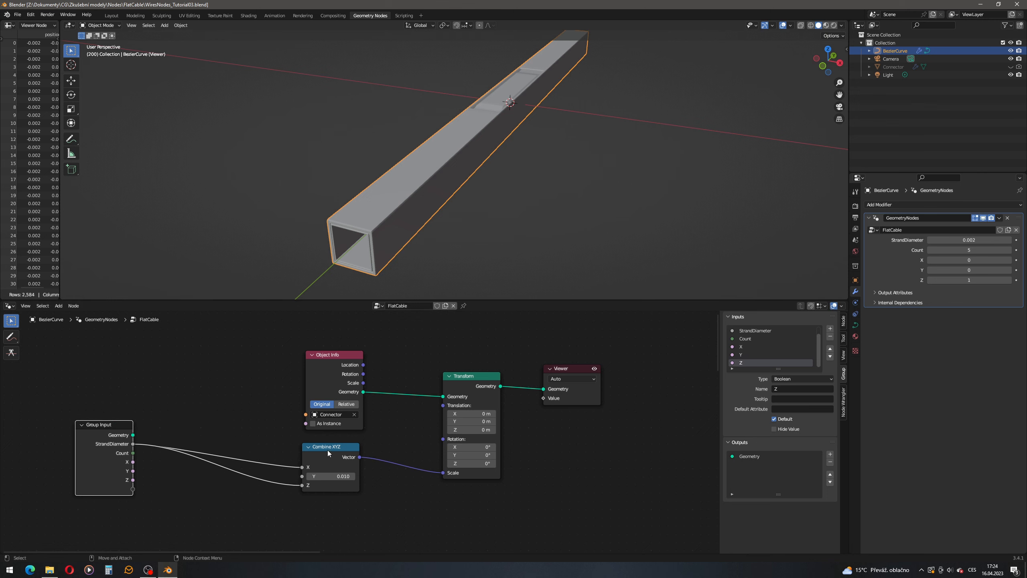
left_click_drag(328, 449, 330, 448)
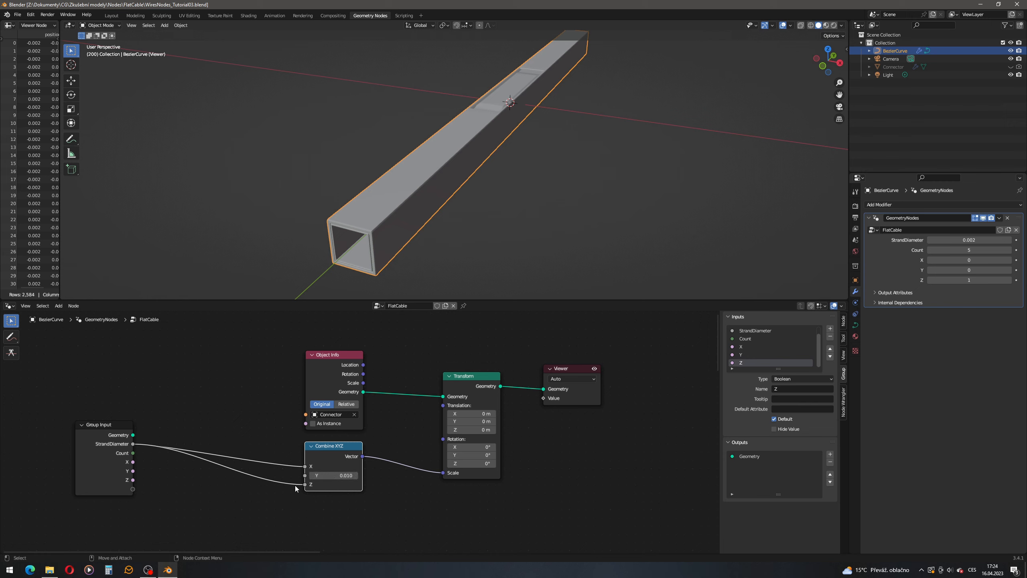
mouse_move(307, 488)
key("shift+a")
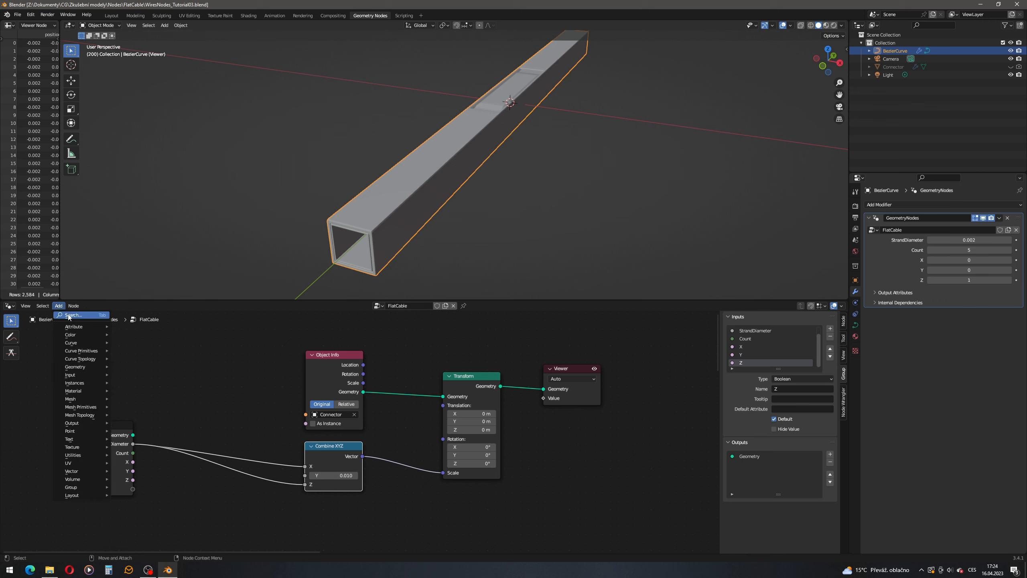
left_click(74, 318)
type("math")
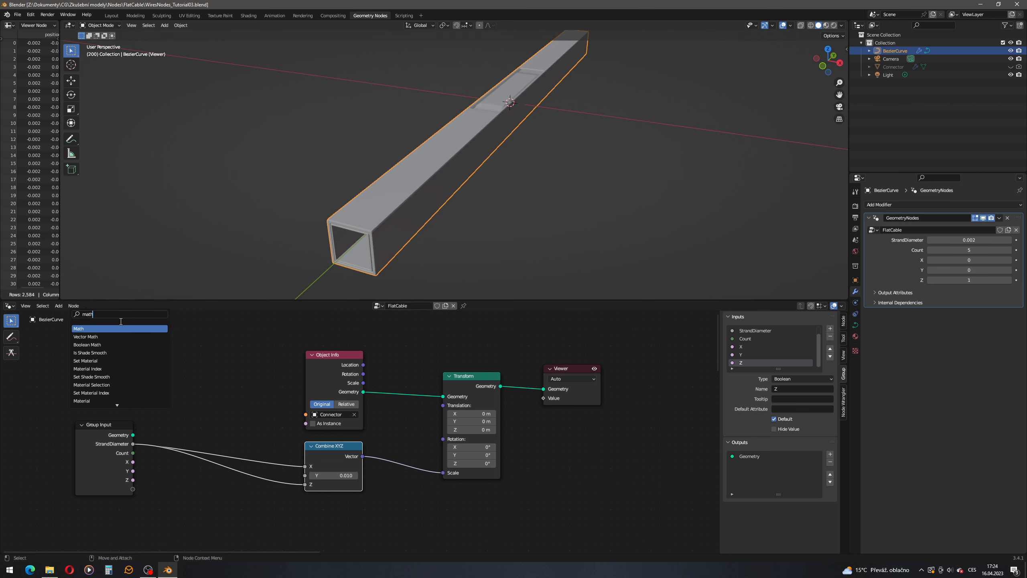
key("Return")
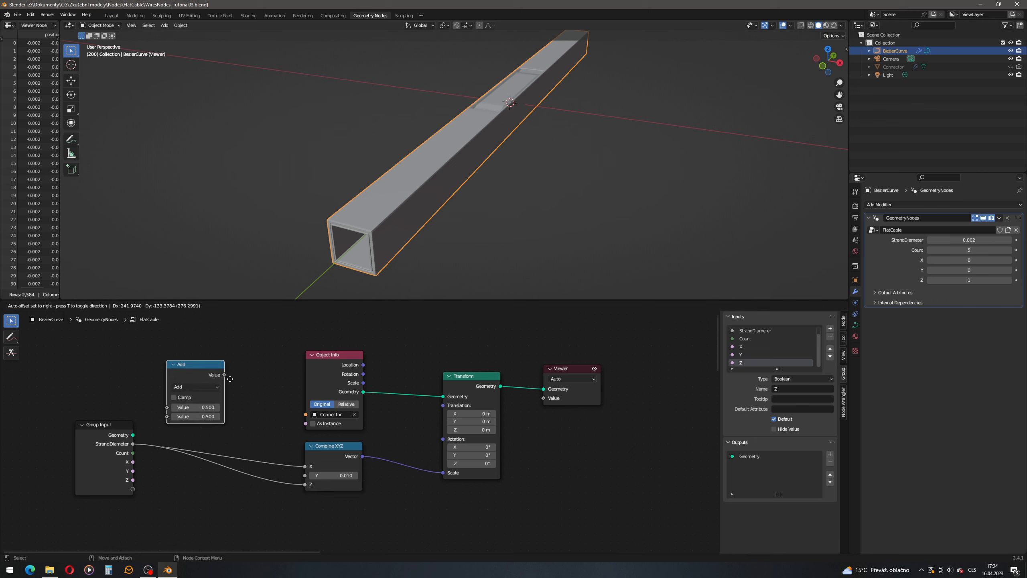
left_click(236, 380)
- Multiply StrandDiameter by 5 in the Math node and link the result to the Y input of Combine XYZ
left_click_drag(133, 444, 185, 411)
left_click(213, 391)
left_click(217, 432)
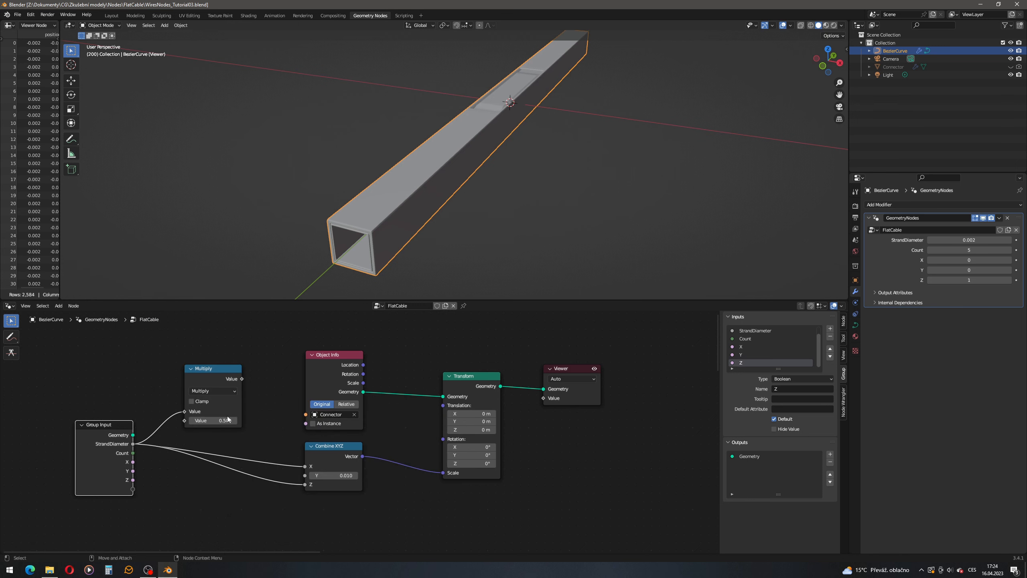
left_click(226, 421)
type("5")
key("Return")
left_click_drag(242, 379, 305, 475)
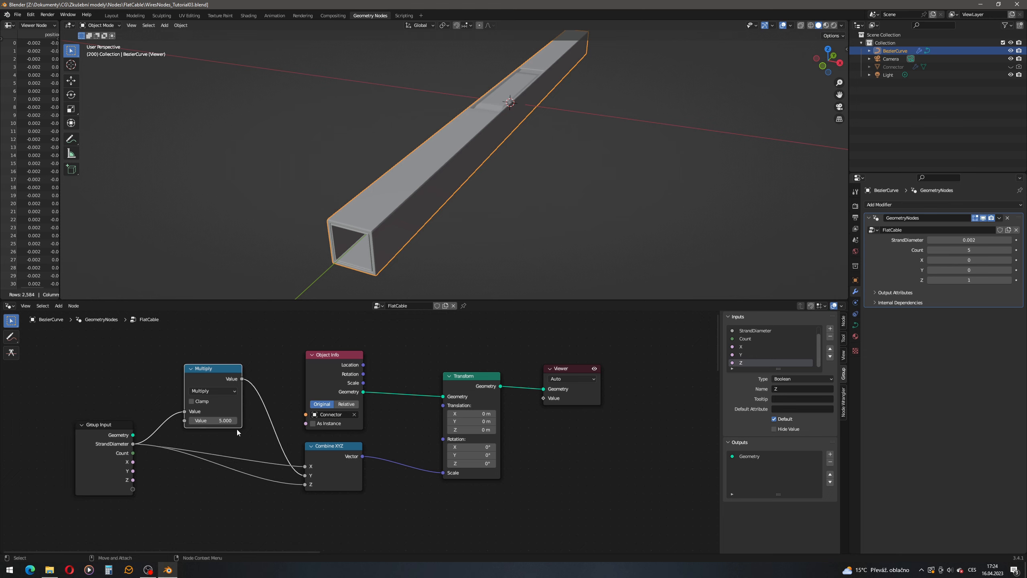
- Lower the Multiply node's second value to 4, to 3 and finally to 2 to shorten the connector
left_click(224, 420)
type("4")
key("Return")
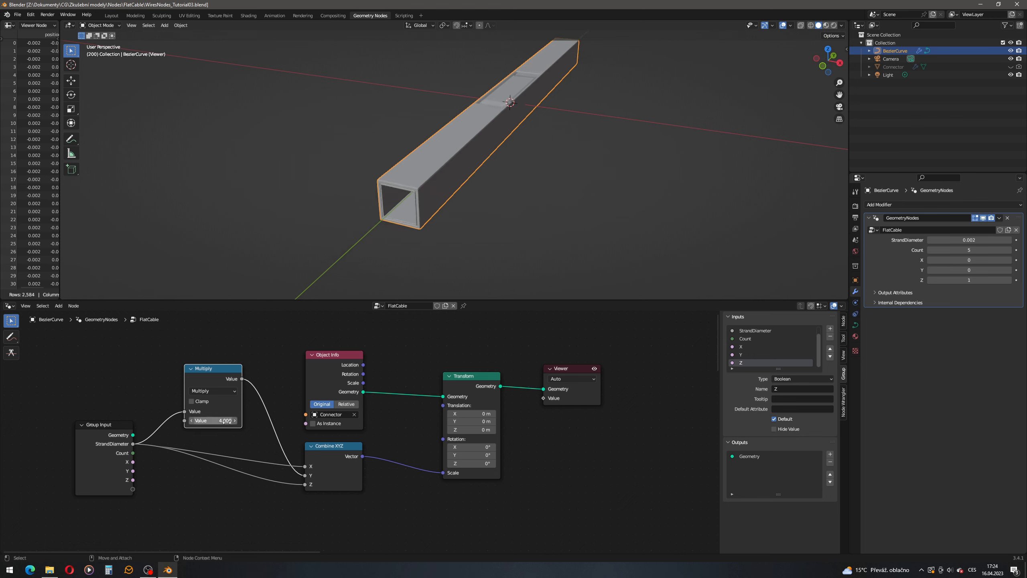
left_click(225, 420)
type("3")
key("Return")
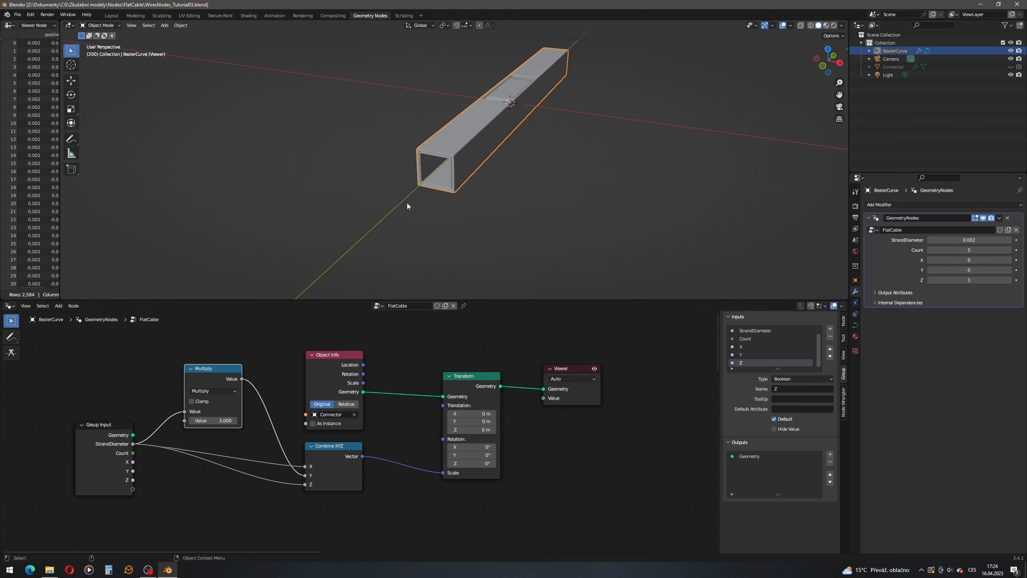
middle_click_drag(407, 202, 479, 197)
key("KP_Decimal")
left_click(225, 421)
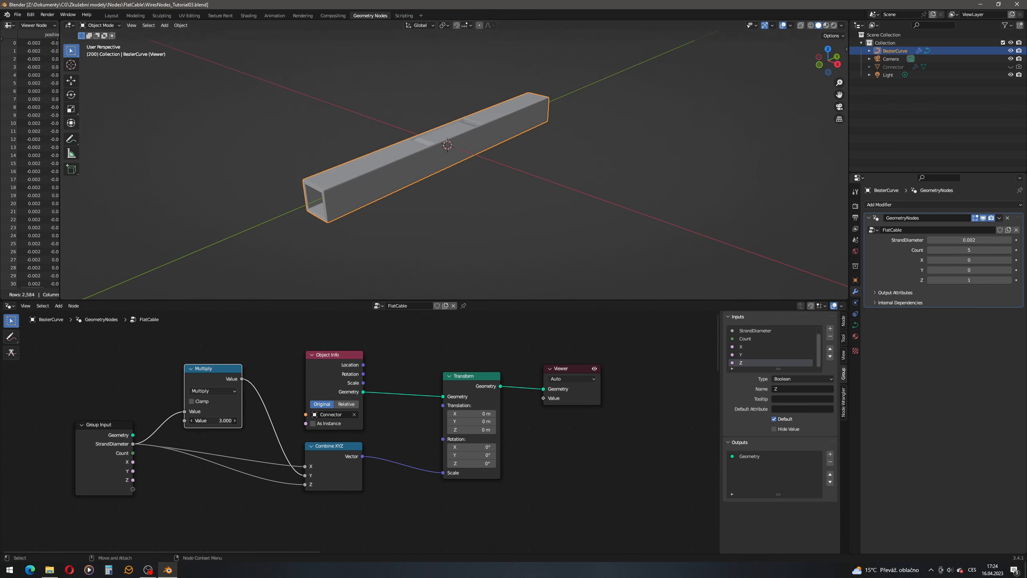
type("2")
key("Return")
middle_click_drag(390, 207, 478, 180)
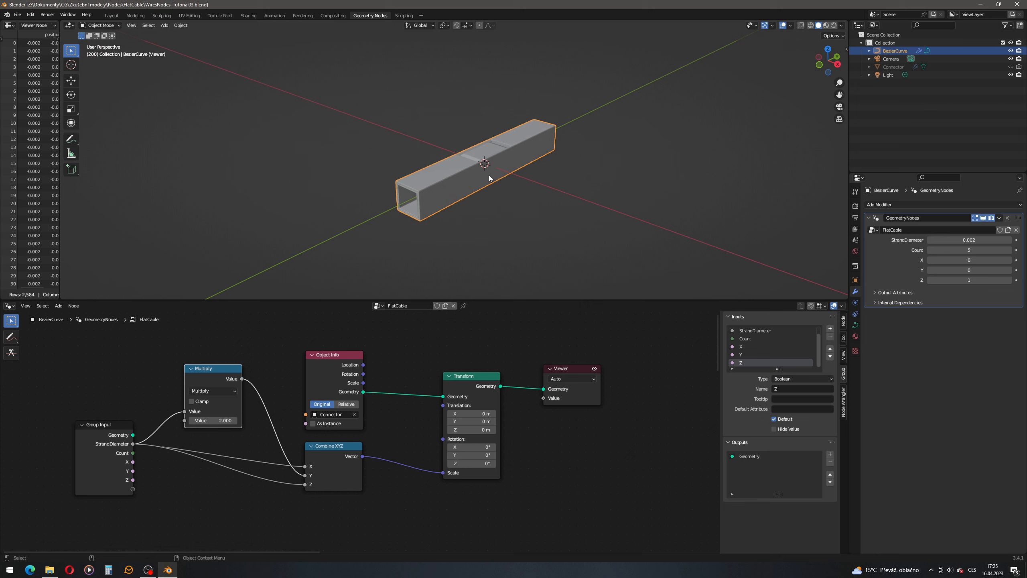
- Cut the link from the Transform node to the Viewer and delete the Viewer node
scroll(492, 349, "down", 2)
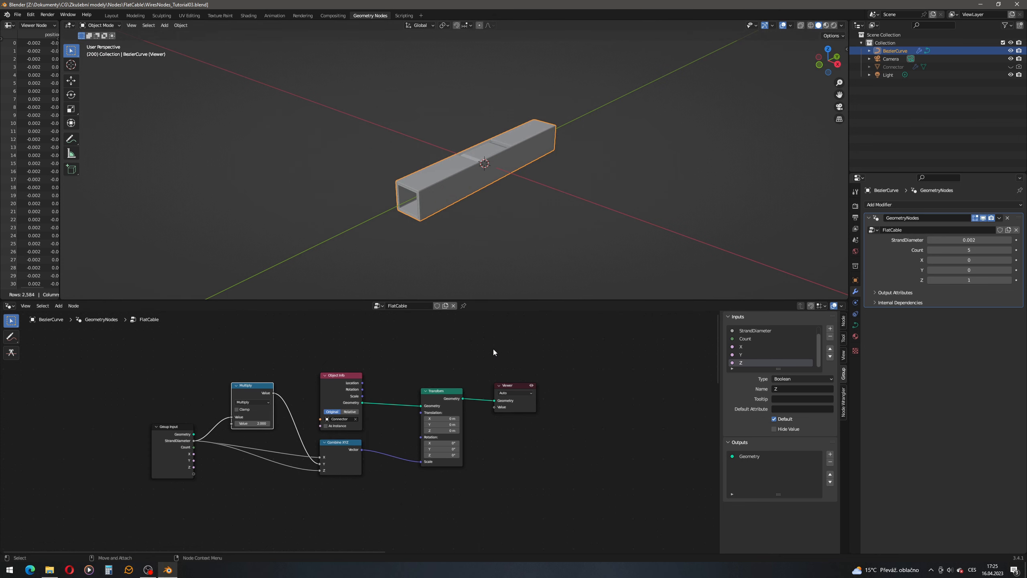
right_click_drag(475, 374, 494, 416, "ctrl")
left_click(504, 387)
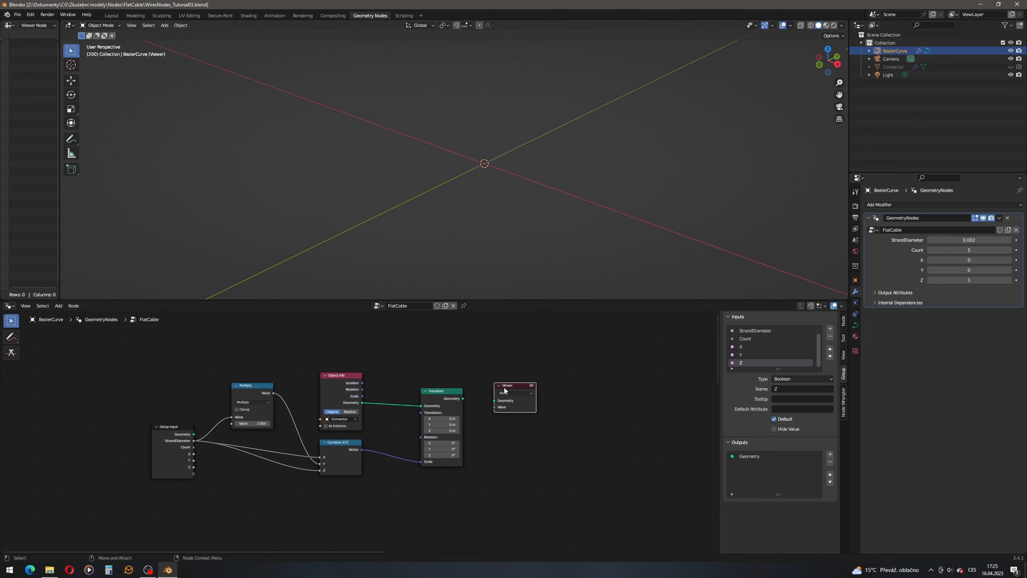
key("x")
- Move all the connector nodes together closer to the cylinder chain, shifting them toward its output end
scroll(483, 377, "down", 6)
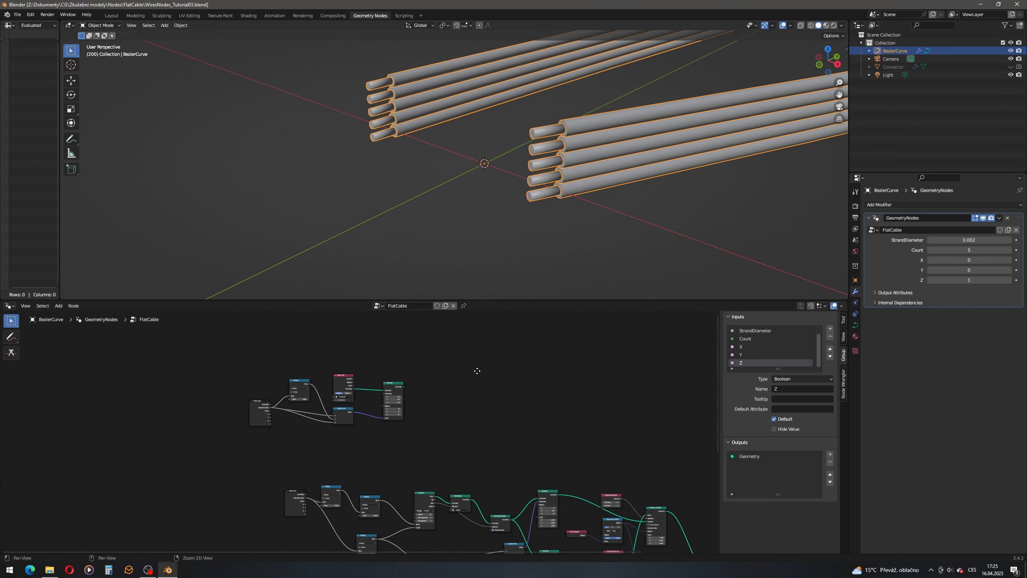
left_click_drag(270, 400, 228, 404)
left_click_drag(389, 371, 477, 400)
middle_click_drag(494, 423, 476, 416)
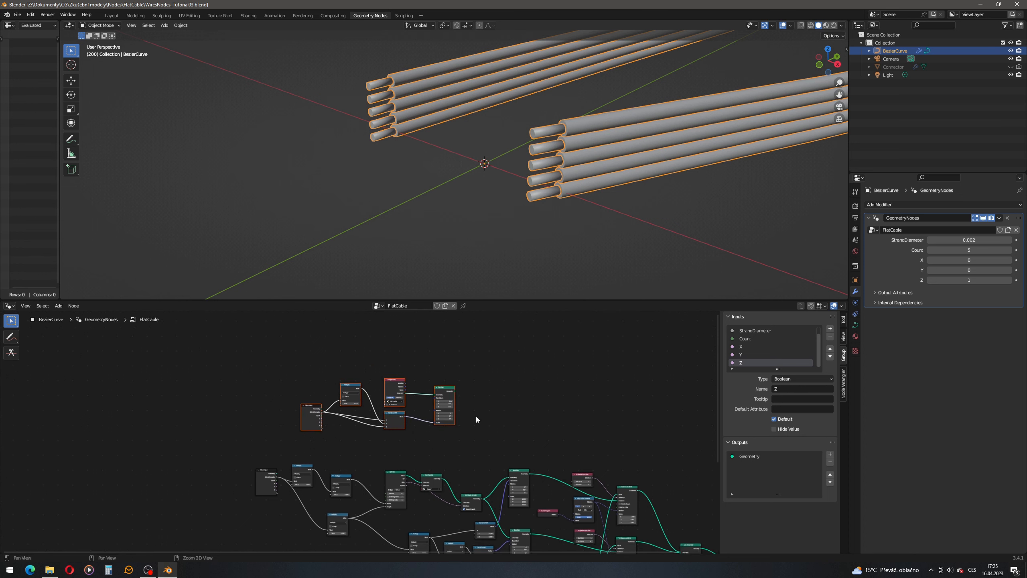
left_click(526, 367)
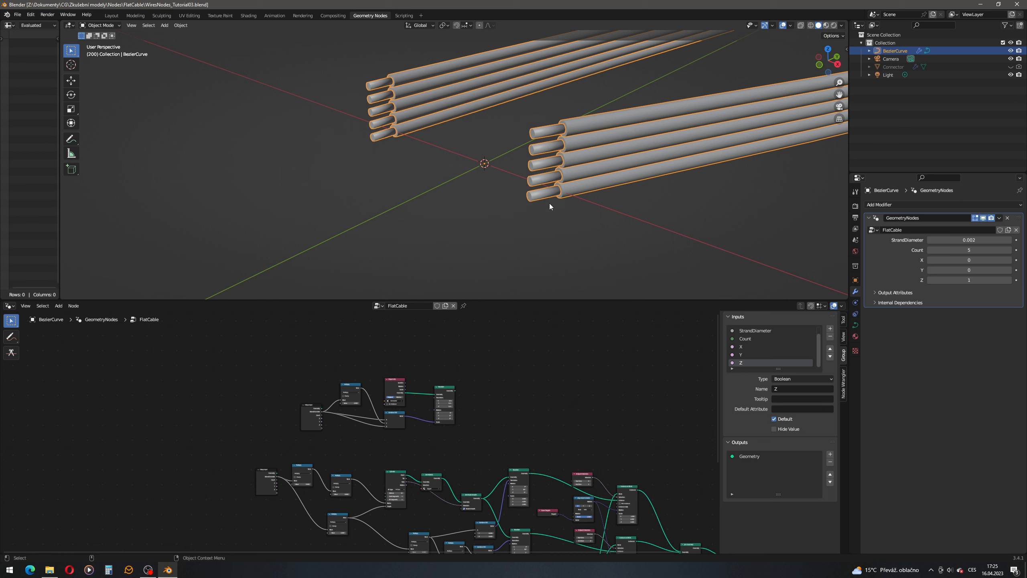
- Duplicate the upper Instance on Points node of the cylinder chain and place the copy beyond the connector's Transform node
scroll(566, 454, "up", 3)
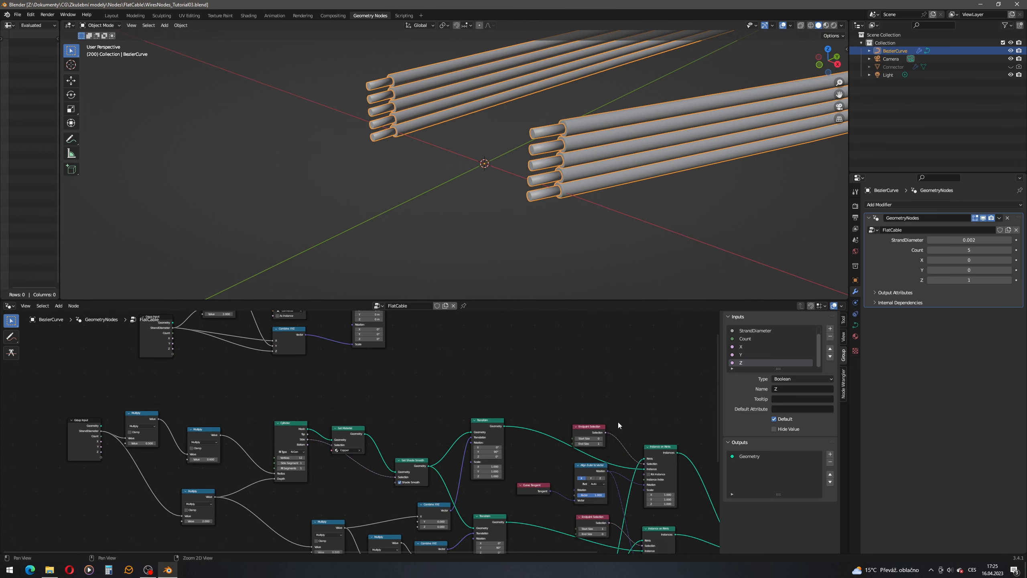
middle_click_drag(618, 423, 529, 470)
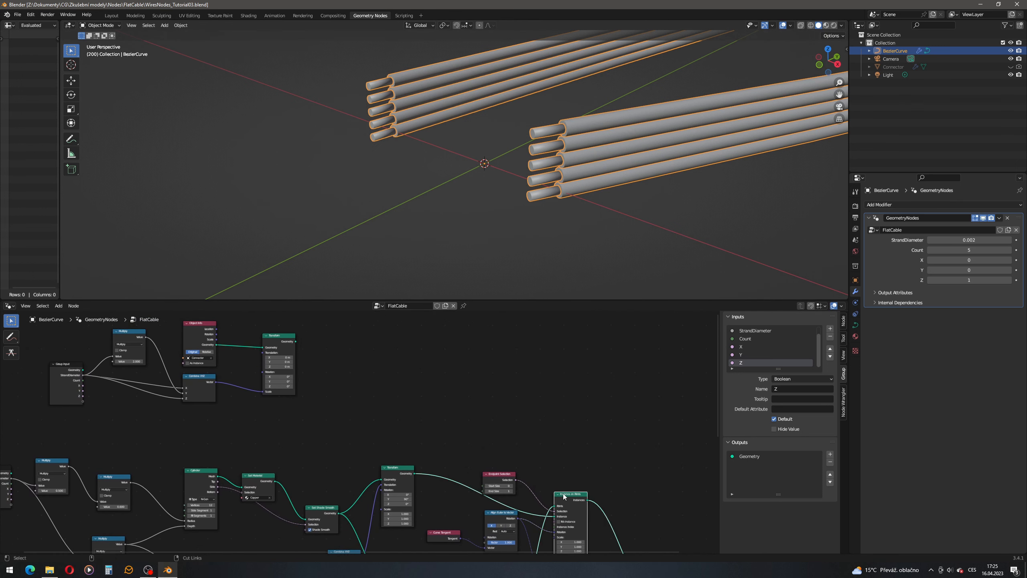
key("shift+d")
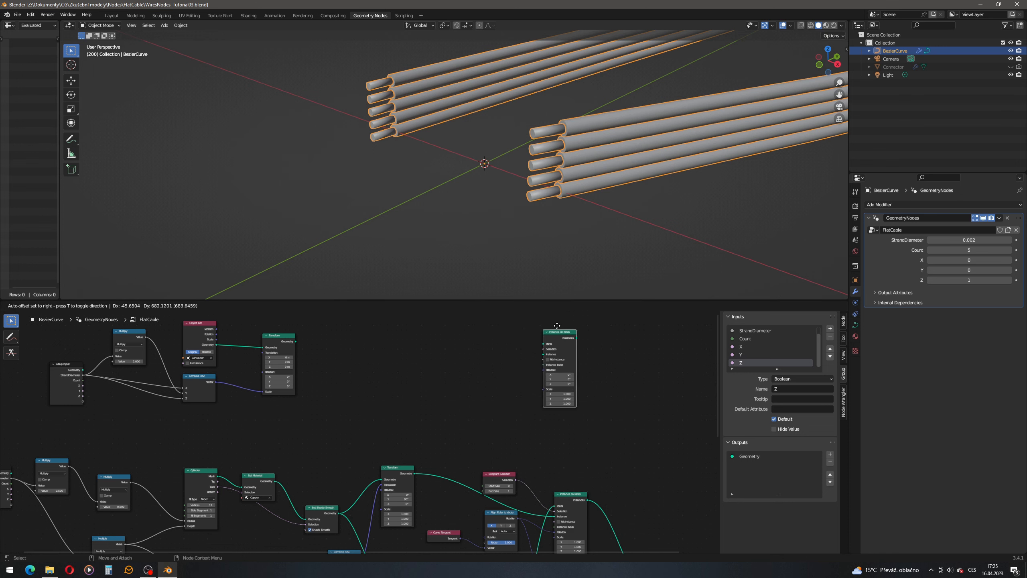
left_click(568, 327)
- Duplicate the cylinder chain's Align Euler to Vector and Curve Tangent nodes and place the copies beside the connector's Instance on Points node
middle_click_drag(495, 490, 484, 454)
left_click(490, 478)
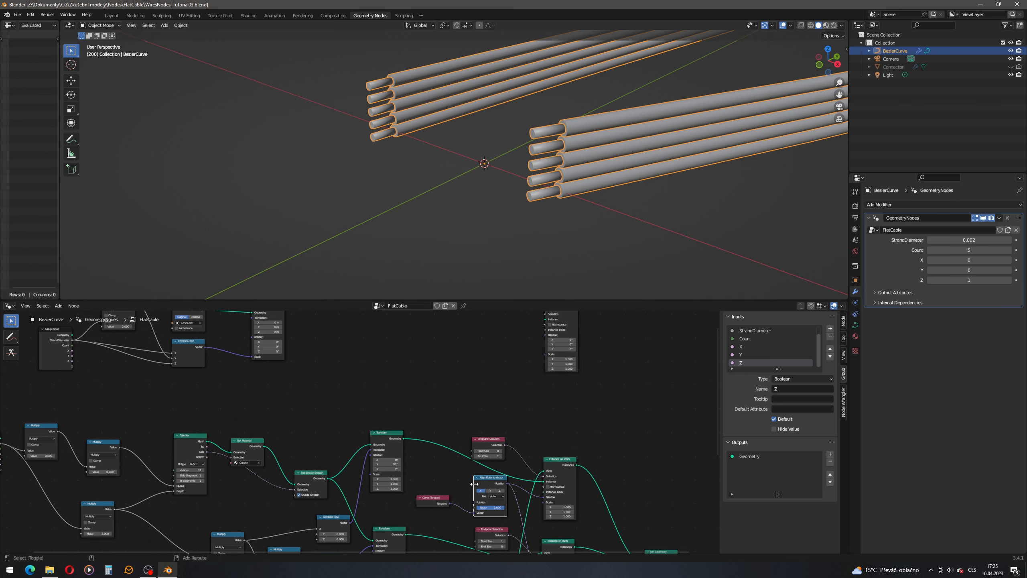
left_click(437, 496, "shift")
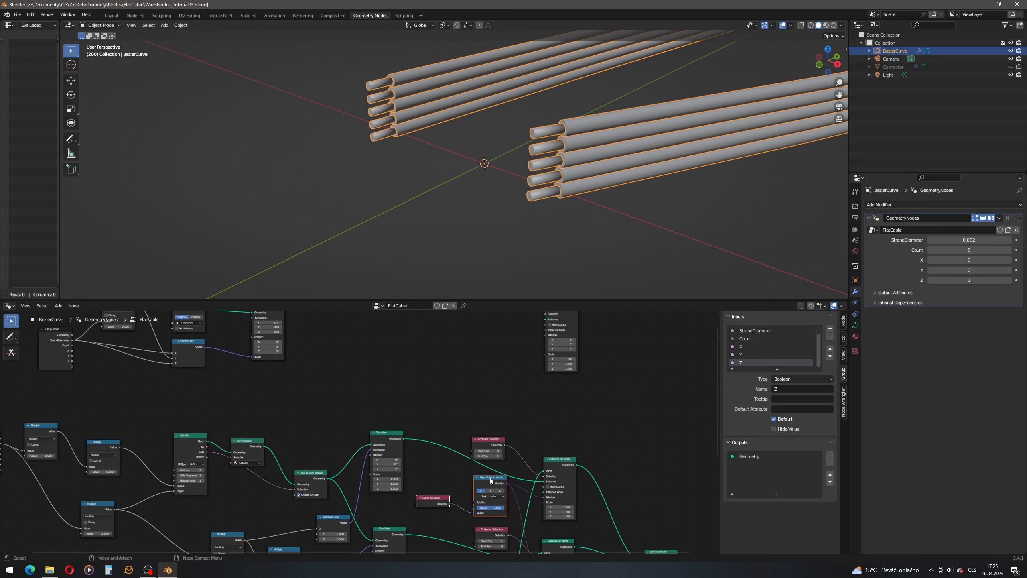
key("shift+d")
left_click(493, 344)
left_click(464, 391)
middle_click_drag(464, 393, 466, 416)
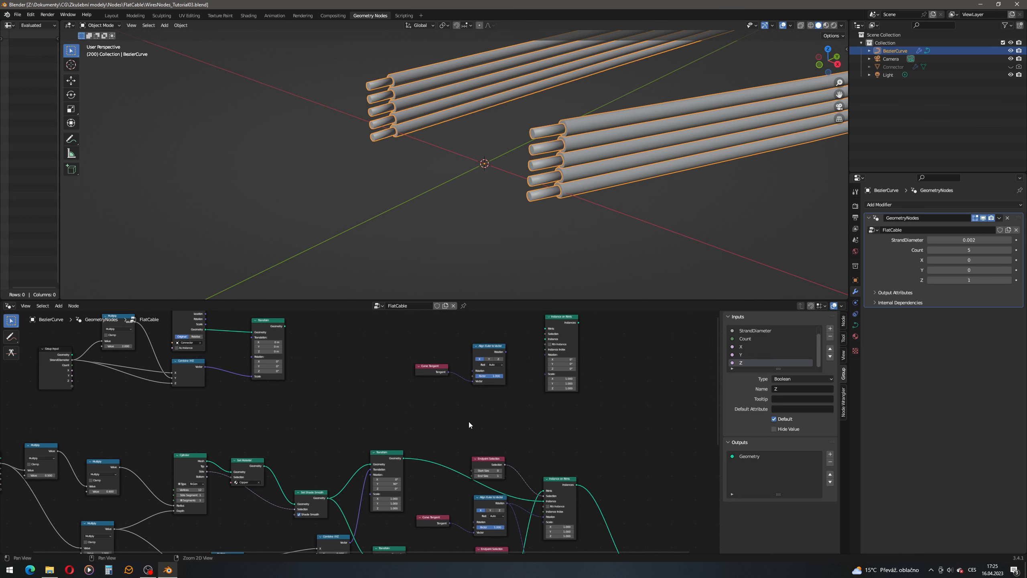
- Duplicate the cylinder chain's upper Endpoint Selection node and place the copy above the connector's Align Euler to Vector node
scroll(524, 459, "down", 1)
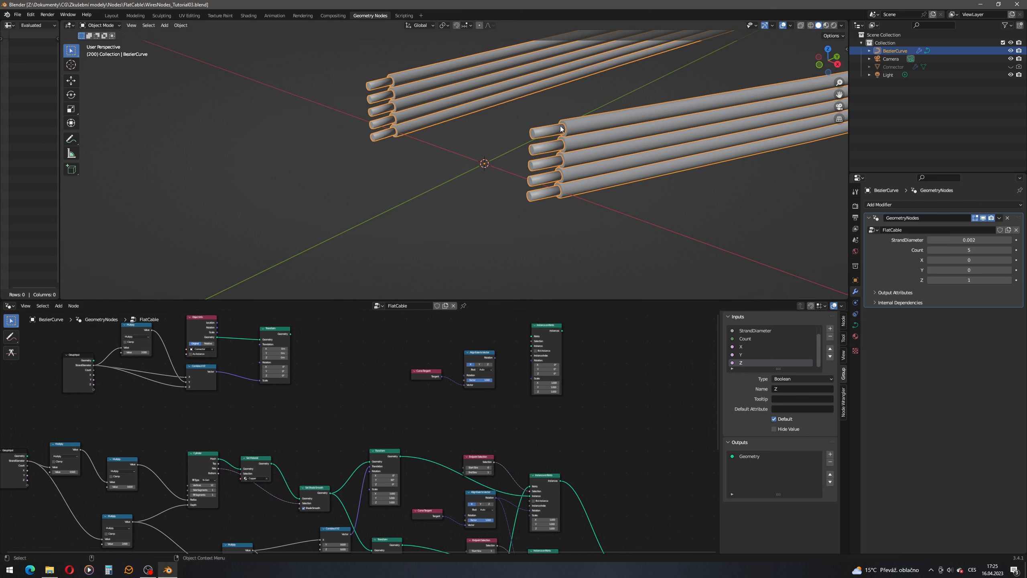
middle_click_drag(497, 338, 498, 366)
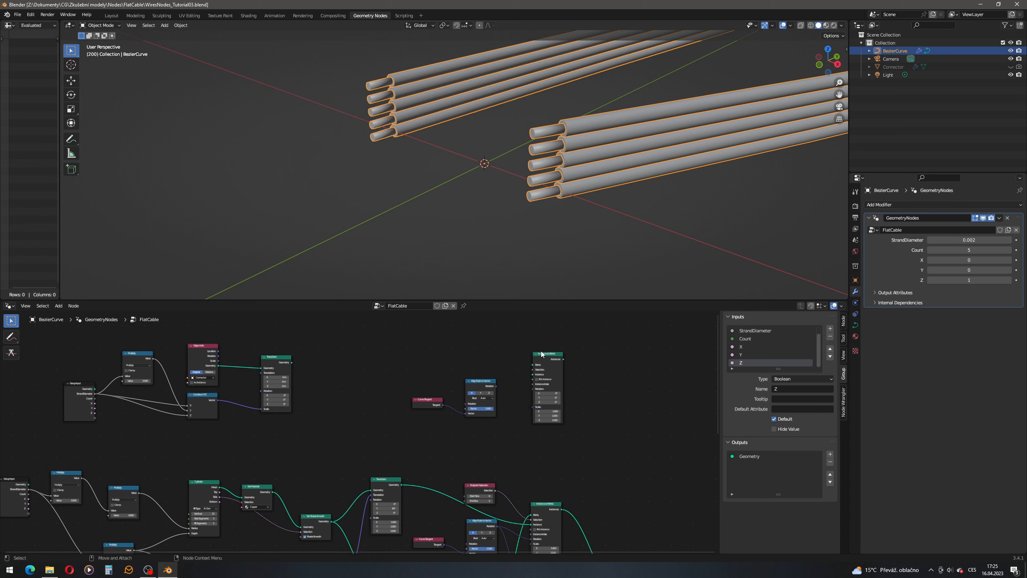
scroll(586, 360, "up", 2)
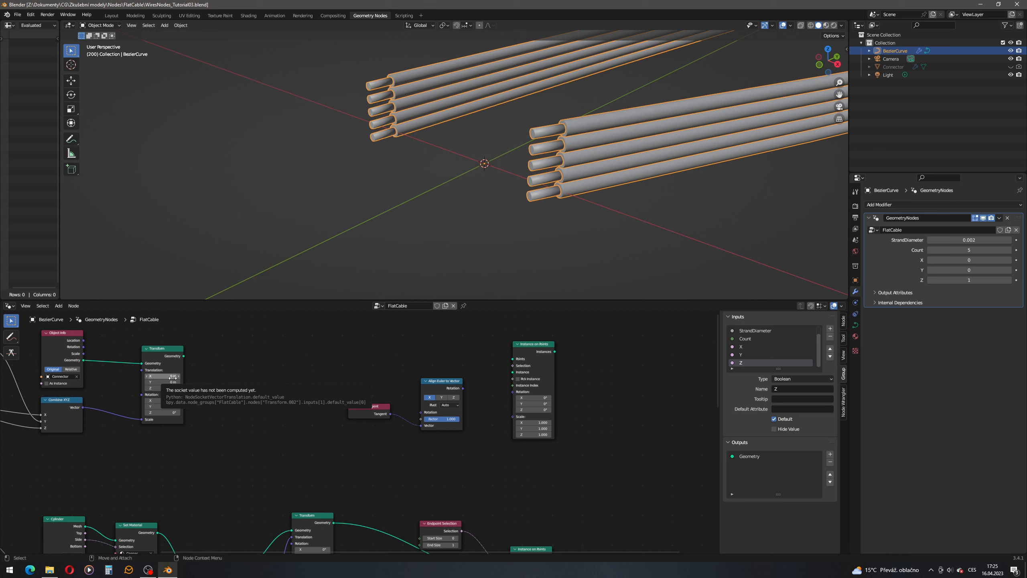
middle_click_drag(512, 484, 486, 415)
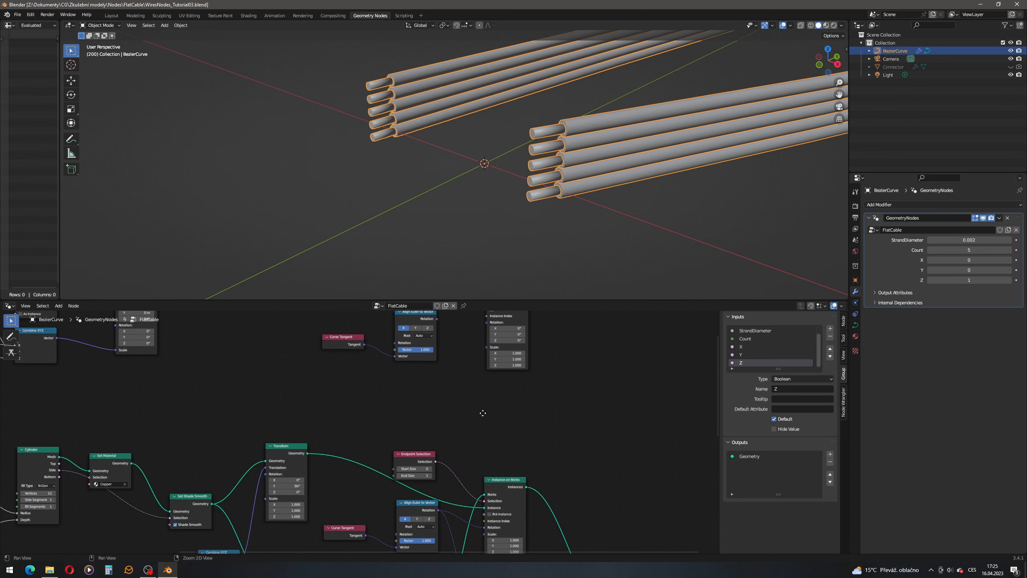
left_click(409, 456)
key("shift+d")
left_click(449, 348)
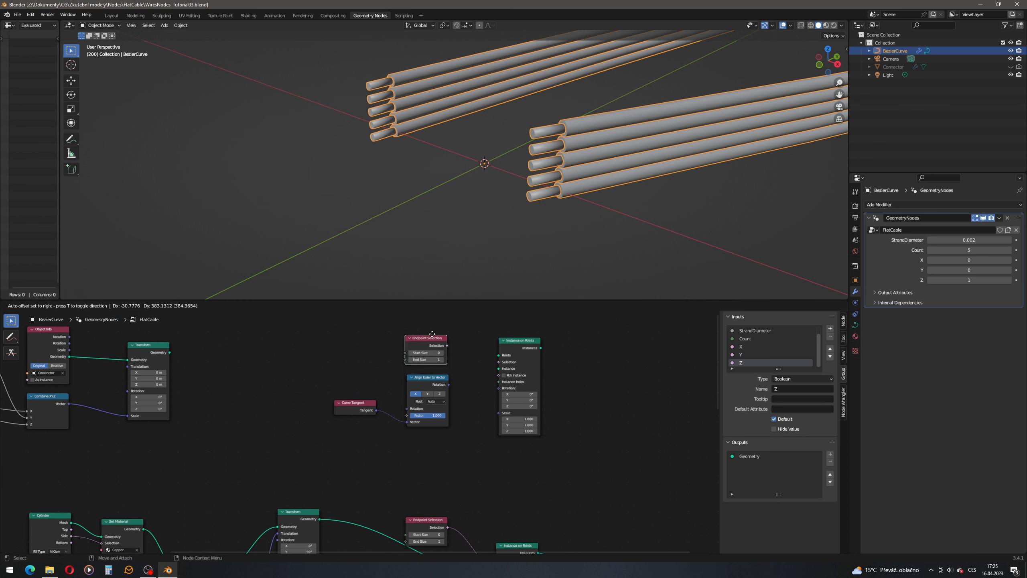
scroll(450, 348, "up", 2)
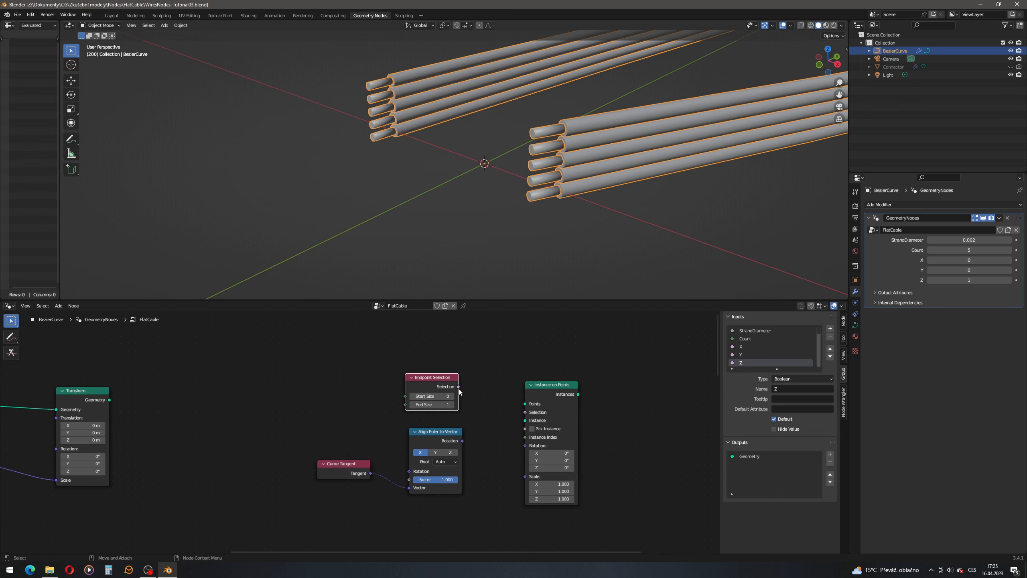
- Link Endpoint Selection to the connector's Instance on Points Selection input and Align Euler to Vector to its Rotation input
left_click_drag(460, 388, 442, 359)
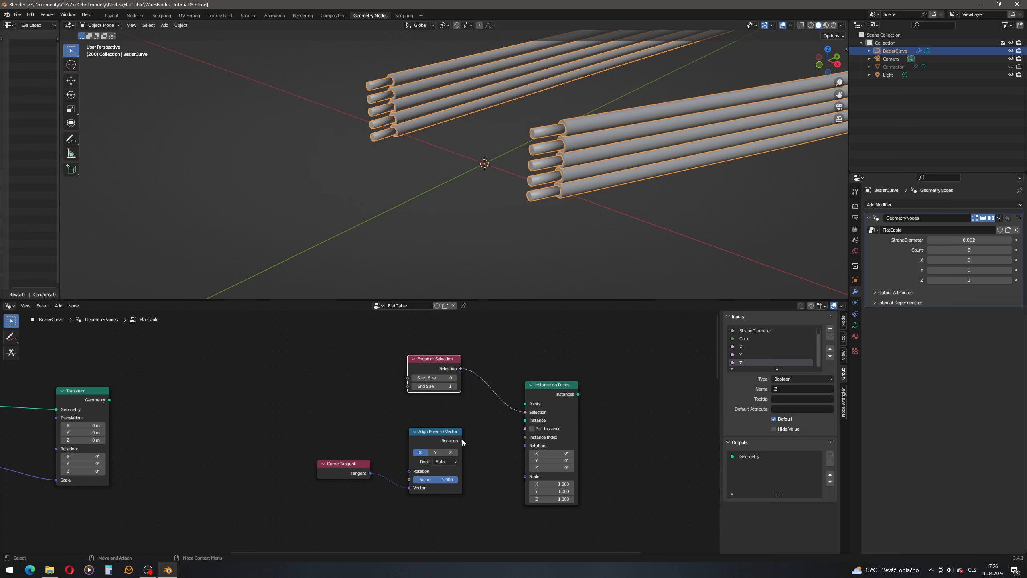
left_click_drag(461, 441, 526, 446)
scroll(469, 436, "down", 2)
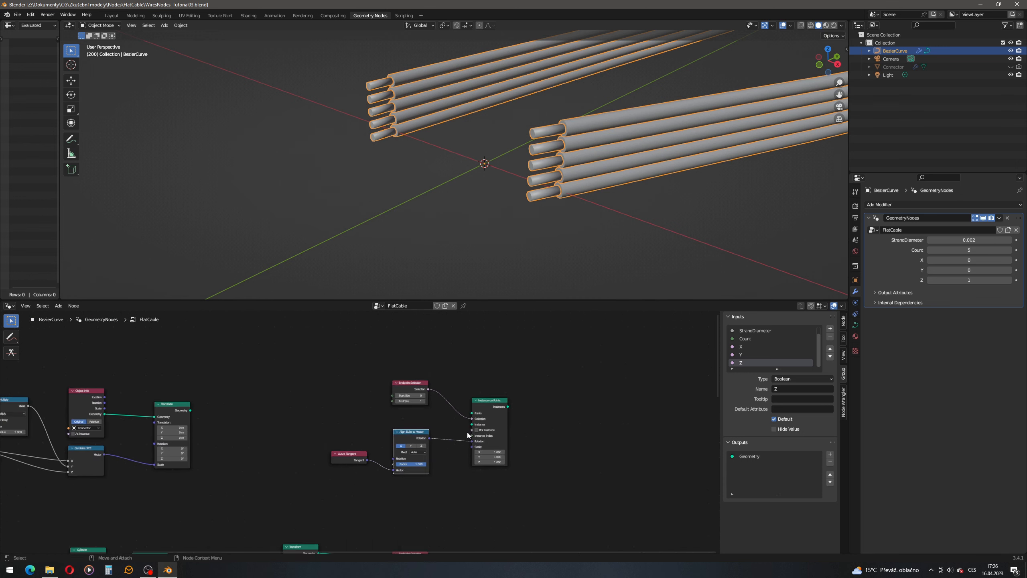
- Link the output that feeds the cylinder chain's Points inputs to the Points input of the connector's Instance on Points node
scroll(465, 431, "down", 7)
middle_click_drag(416, 465, 525, 372)
middle_click_drag(471, 502, 360, 542)
left_click_drag(465, 341, 326, 423)
left_click_drag(429, 362, 447, 336)
scroll(438, 466, "down", 4, "shift")
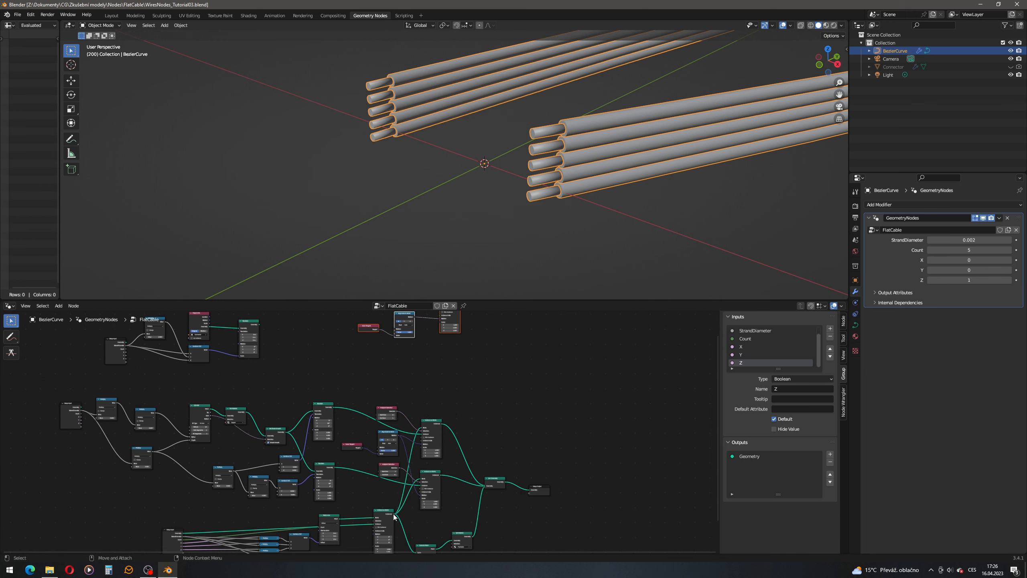
left_click_drag(394, 515, 441, 360)
scroll(445, 361, "up", 11)
middle_click_drag(512, 337, 436, 463)
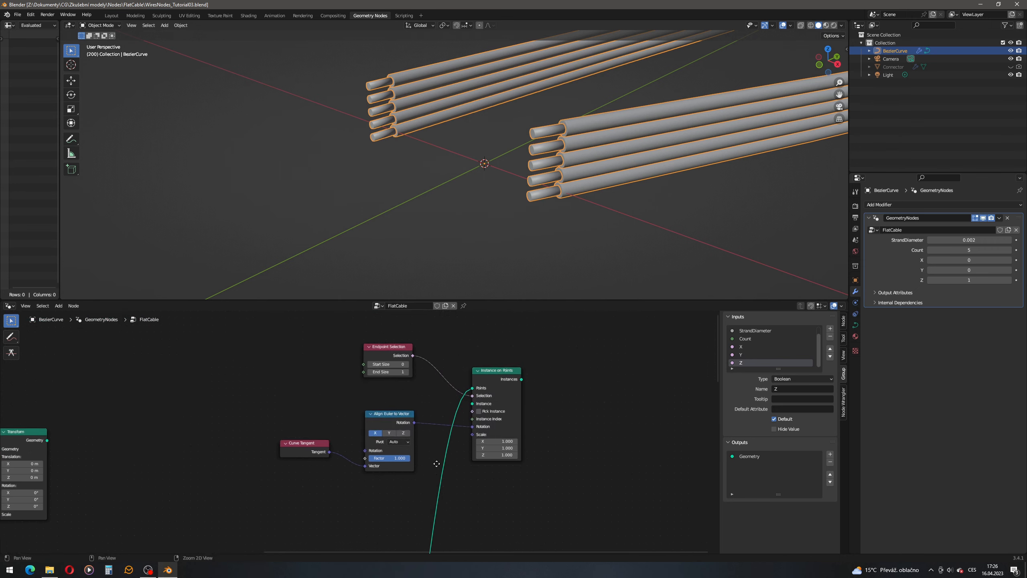
- Link the connector Transform node's Geometry output to the Instance input of its Instance on Points node
scroll(485, 376, "up", 6)
scroll(485, 376, "down", 4)
middle_click_drag(333, 383, 409, 381)
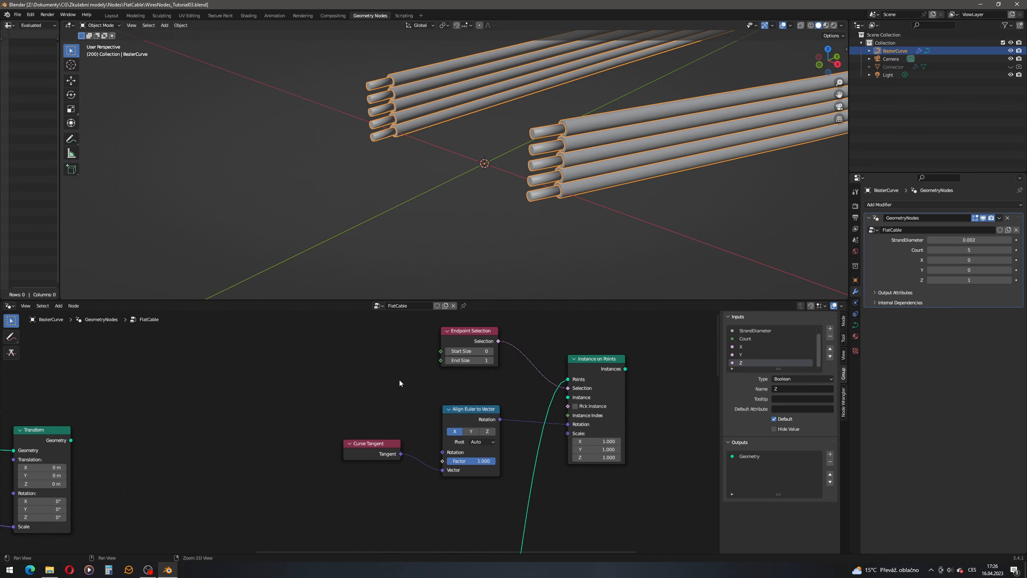
left_click_drag(70, 440, 568, 397)
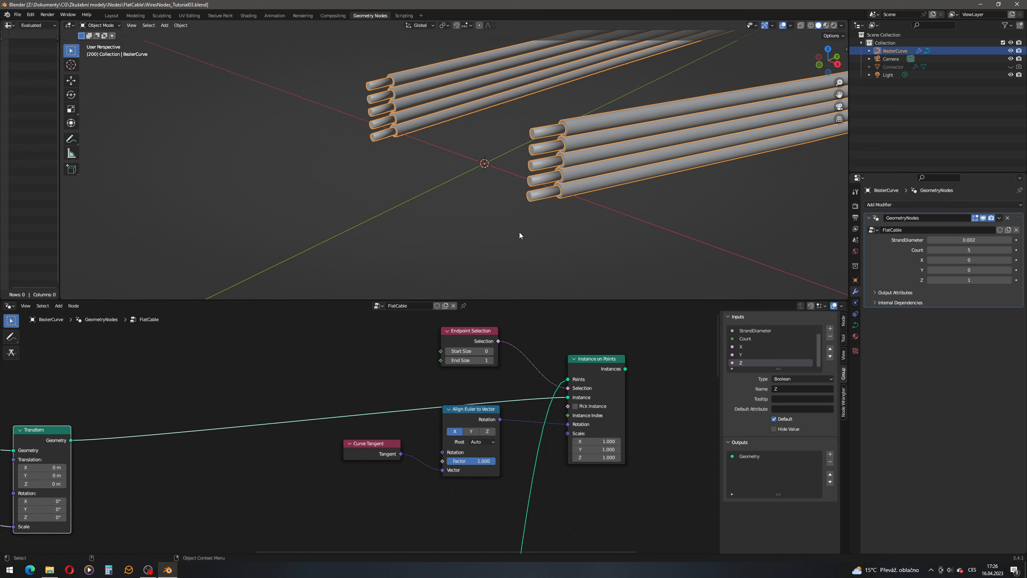
- Move the Join Geometry and Group Output nodes together farther away from the cylinder chain to make room
scroll(555, 374, "down", 5)
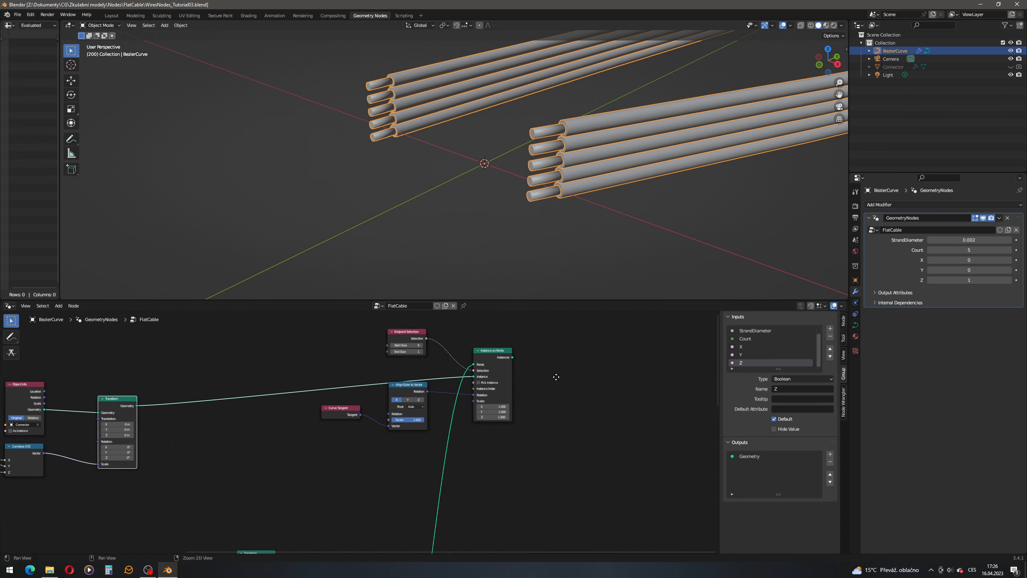
left_click_drag(565, 453, 446, 551)
left_click_drag(475, 519, 557, 483)
scroll(433, 337, "up", 5)
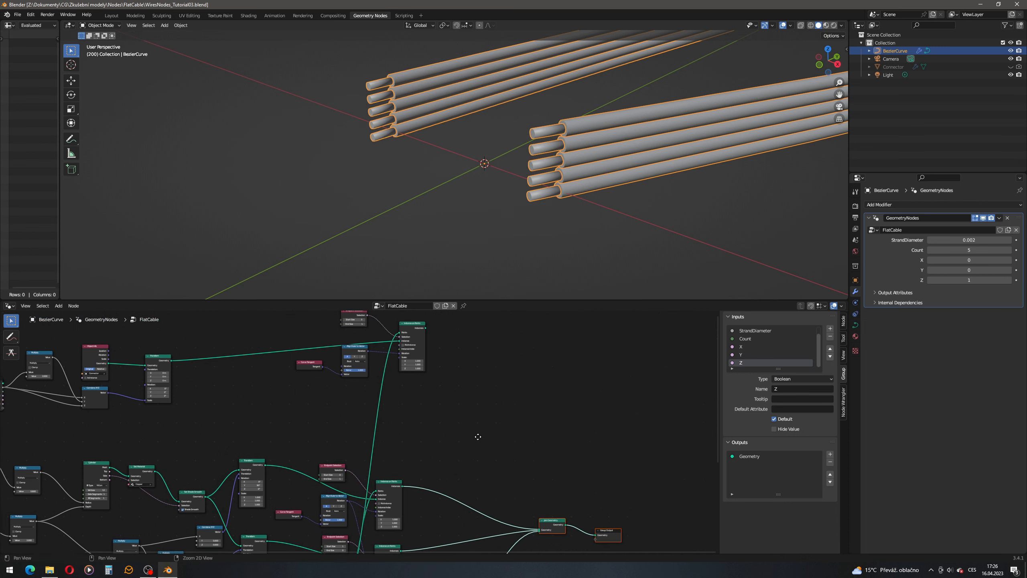
- Link the Instances output of the connector's Instance on Points node to Join Geometry and view the connectors at the cable end
scroll(433, 444, "down", 5)
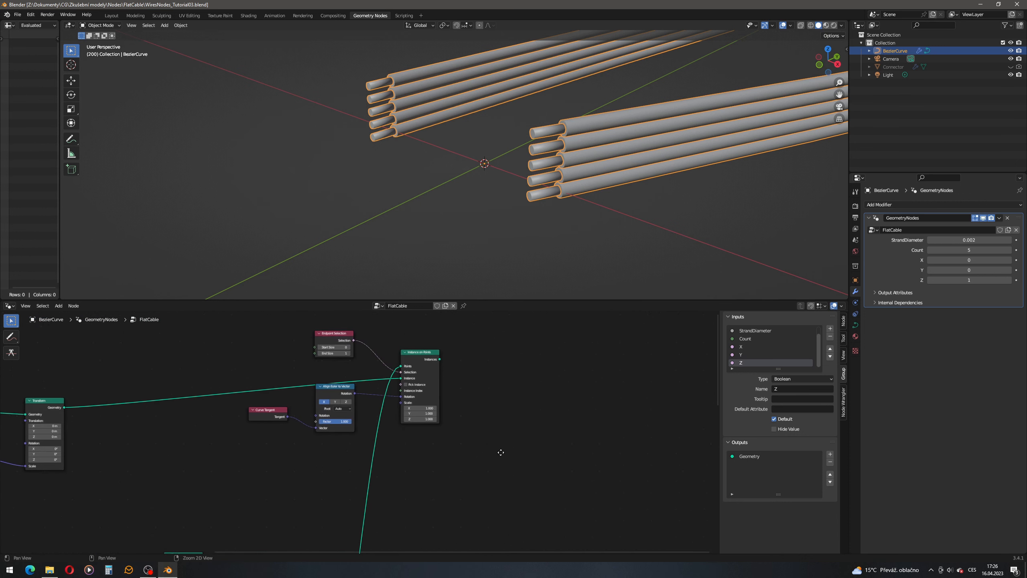
scroll(526, 450, "up", 3)
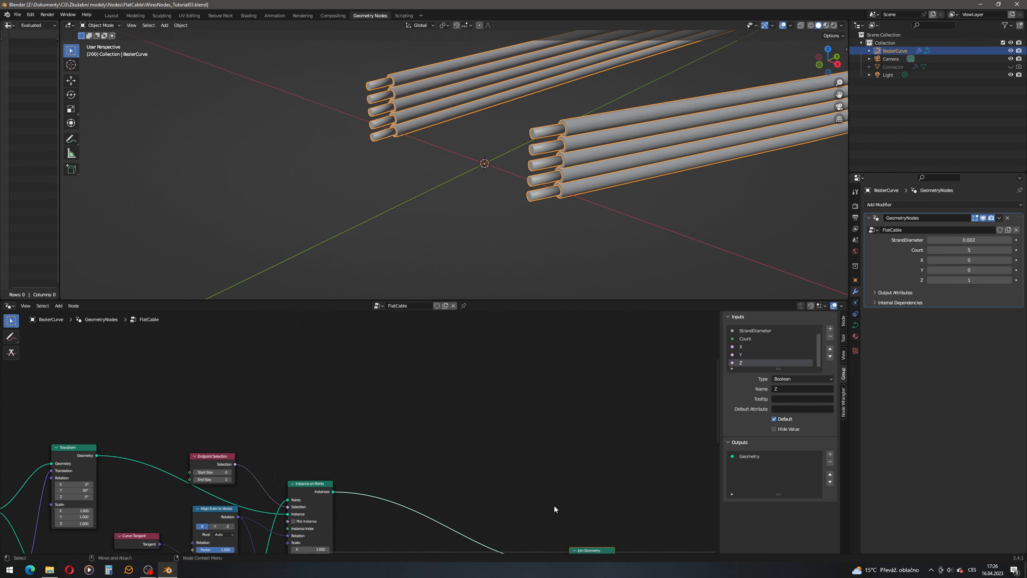
middle_click_drag(558, 512, 421, 381, "alt")
middle_click_drag(342, 359, 439, 488, "alt")
scroll(478, 413, "down", 4)
left_click_drag(387, 316, 531, 510)
middle_click_drag(398, 373, 501, 471)
middle_click_drag(397, 144, 424, 199)
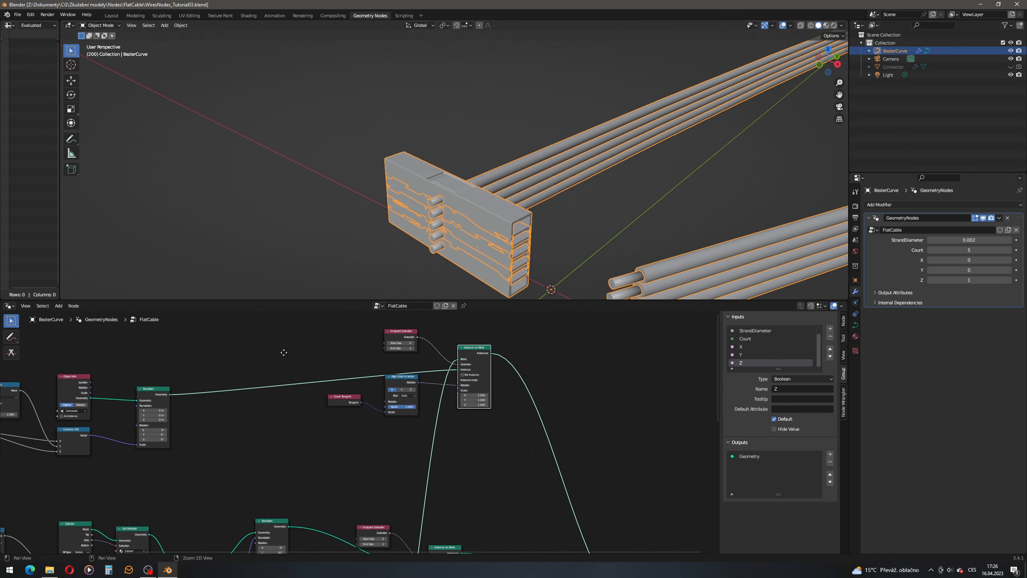
- Try 1 and 1.5 as the second value of the connector's Multiply node
middle_click_drag(55, 411, 343, 415)
scroll(344, 419, "up", 8)
left_click(250, 407)
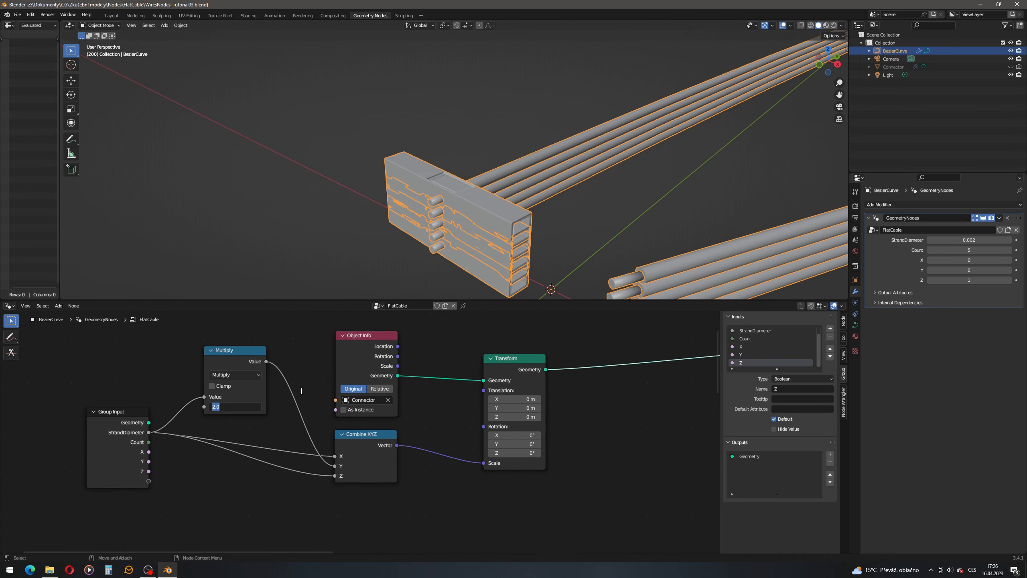
type("1")
key("Return")
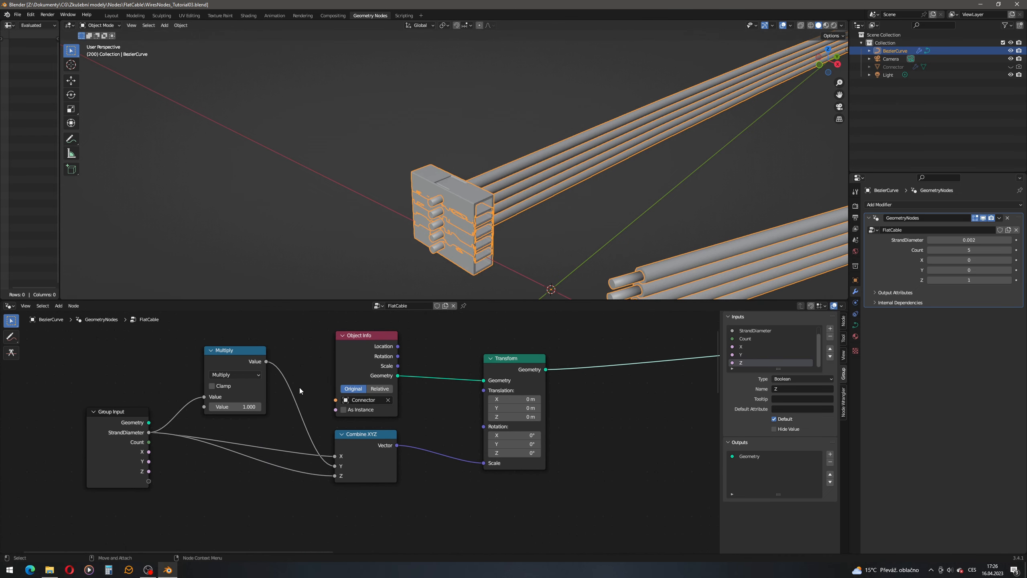
left_click(243, 407)
type("1.5")
key("Return")
- Set the connector Multiply node's second value to 1.25 and view the cable end
left_click_drag(243, 397, 234, 397)
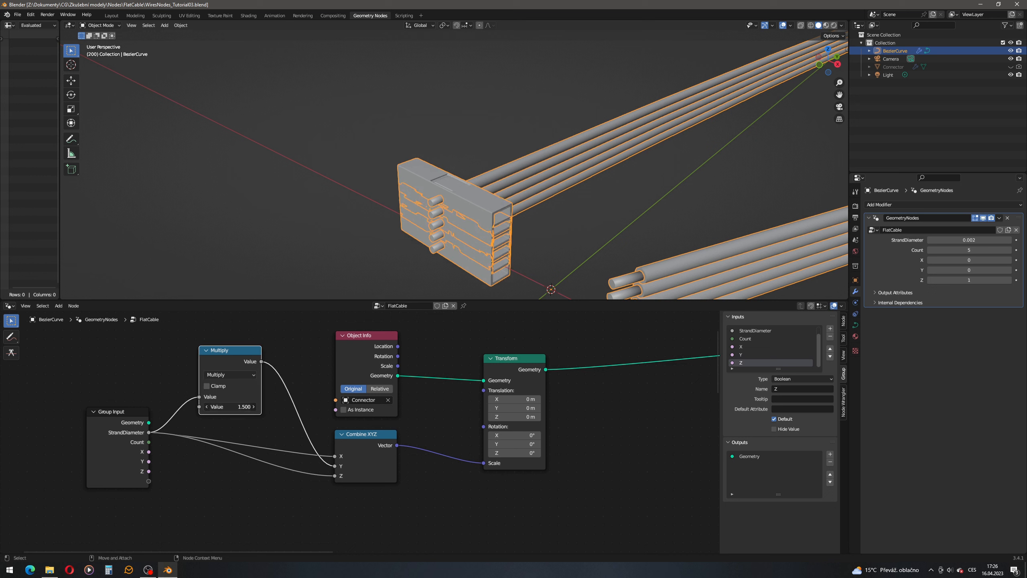
left_click(238, 406)
type("1.25")
key("Return")
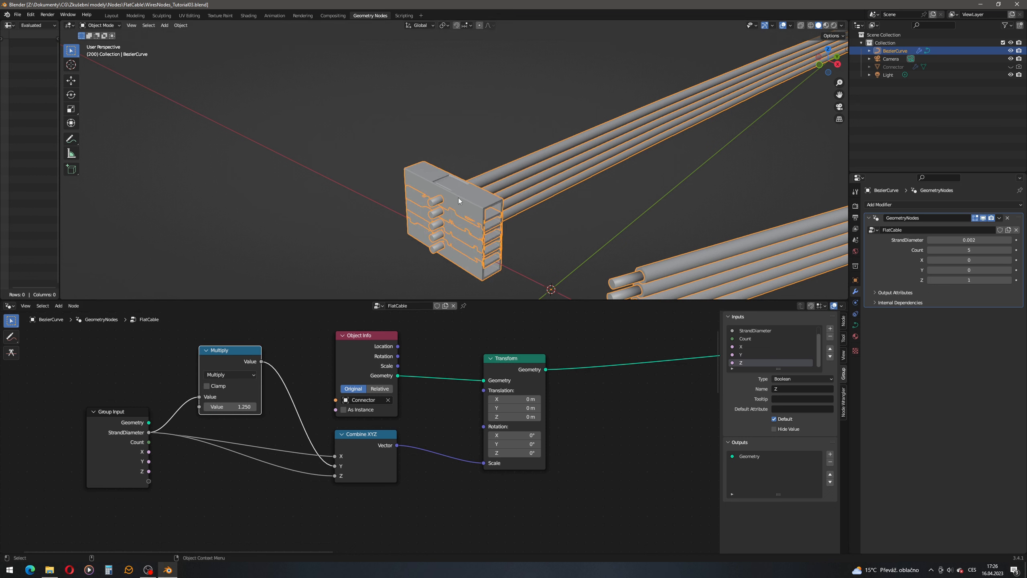
middle_click_drag(458, 197, 465, 191)
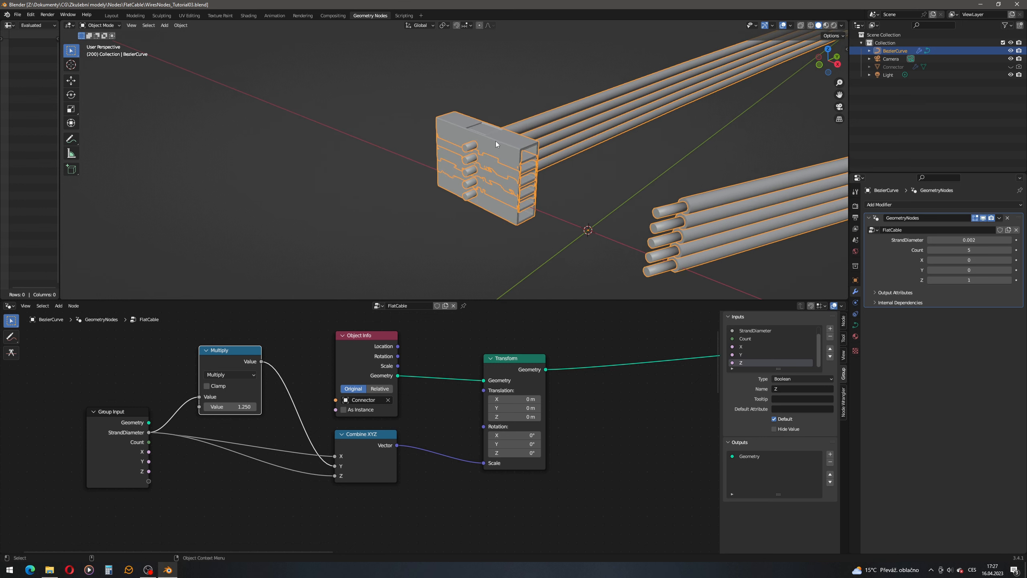
middle_click_drag(504, 148, 507, 161)
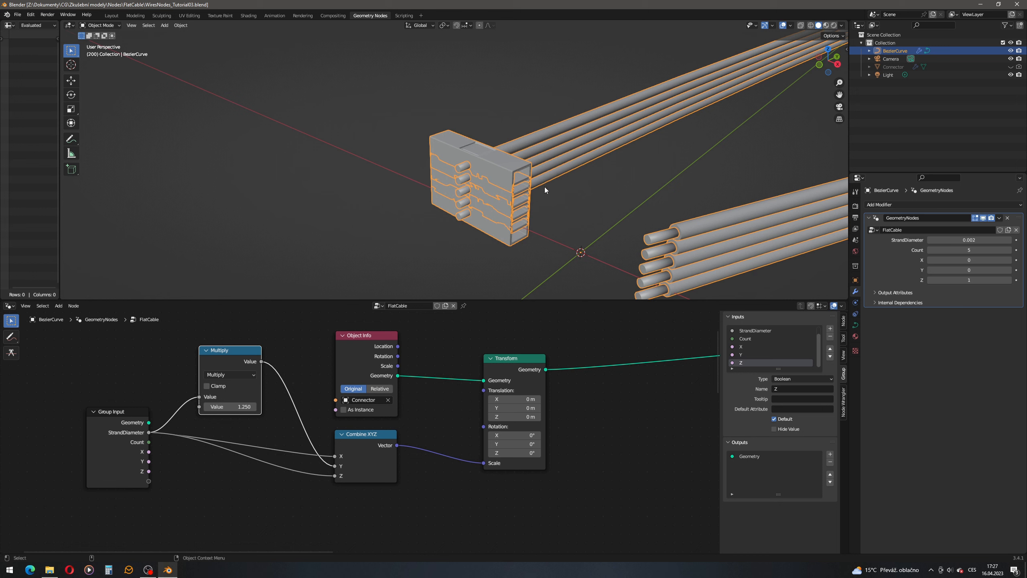
- Spread the Multiply and Group Input nodes apart and insert an Add math node between StrandDiameter and Combine XYZ's X input
left_click_drag(236, 356, 255, 331)
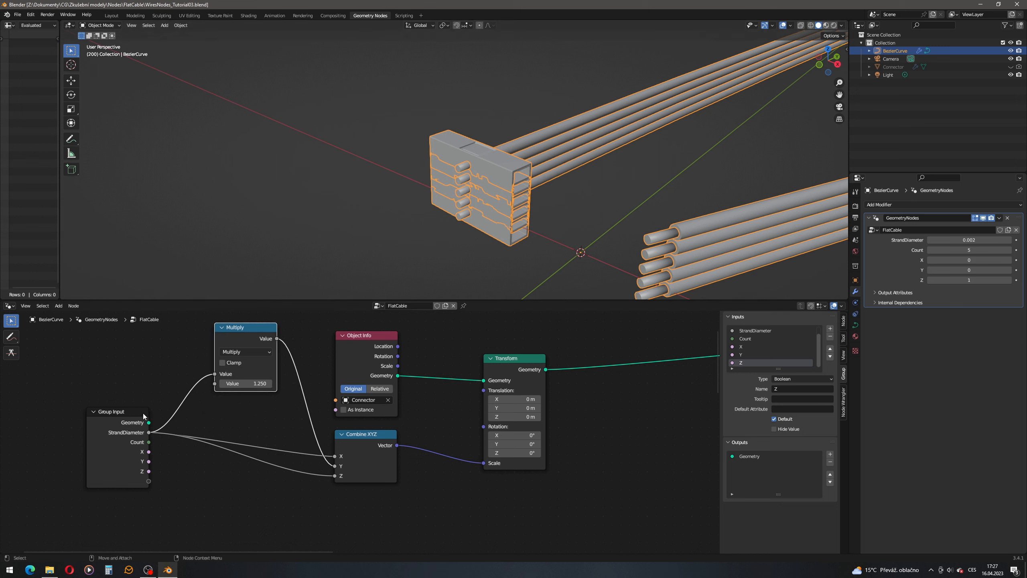
left_click_drag(123, 417, 86, 431)
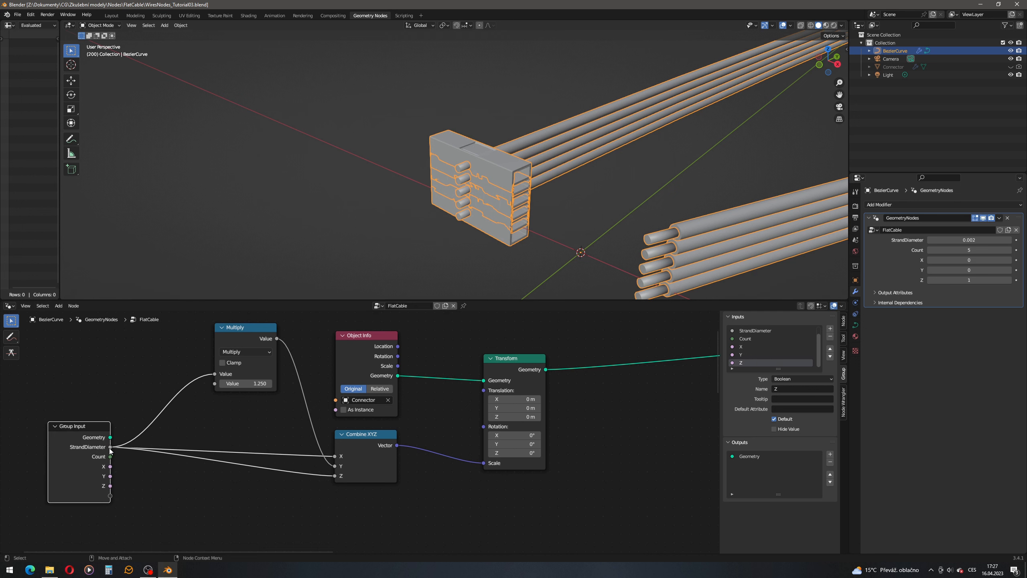
mouse_move(110, 451)
left_click(59, 306)
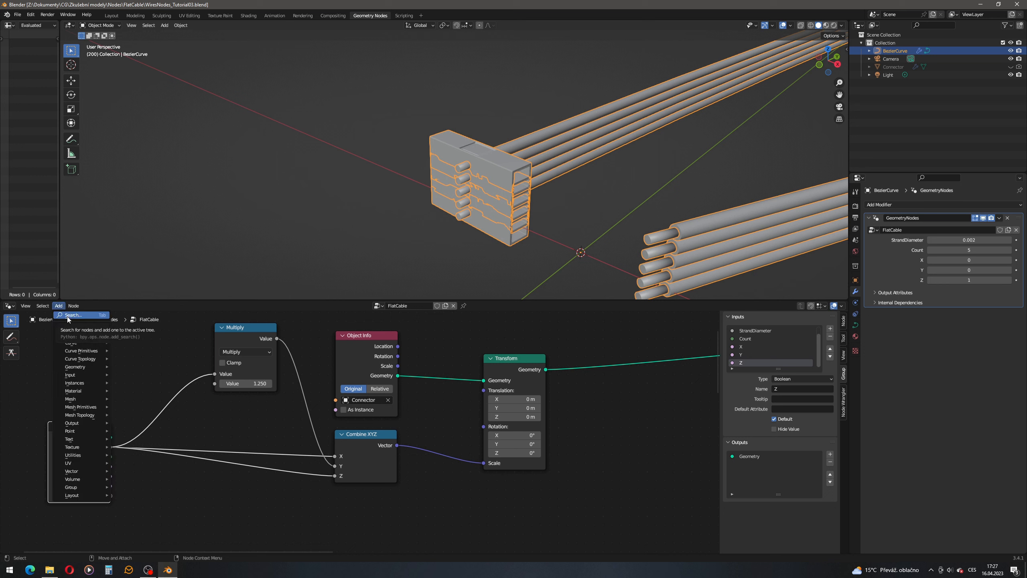
left_click(68, 316)
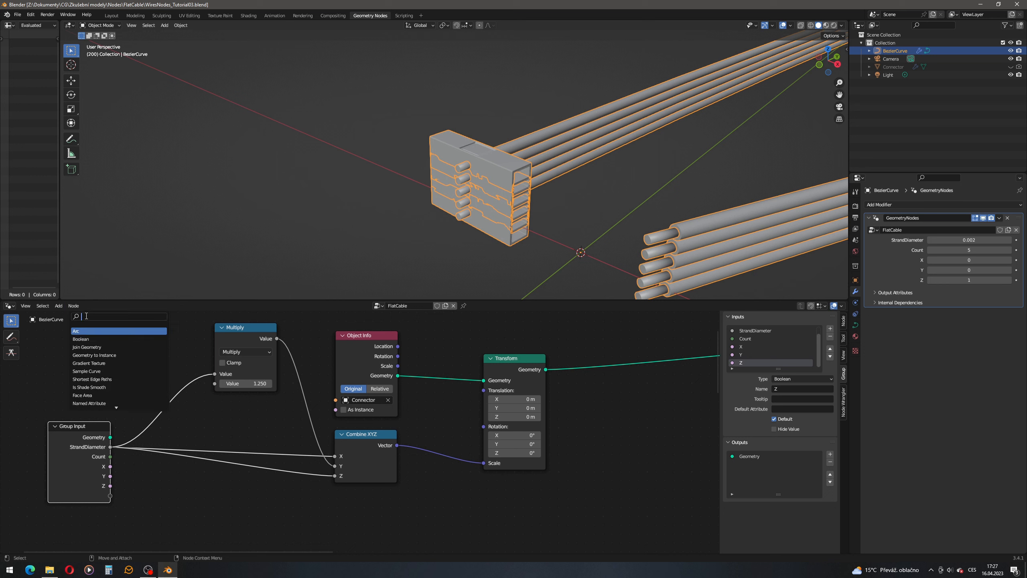
type("add")
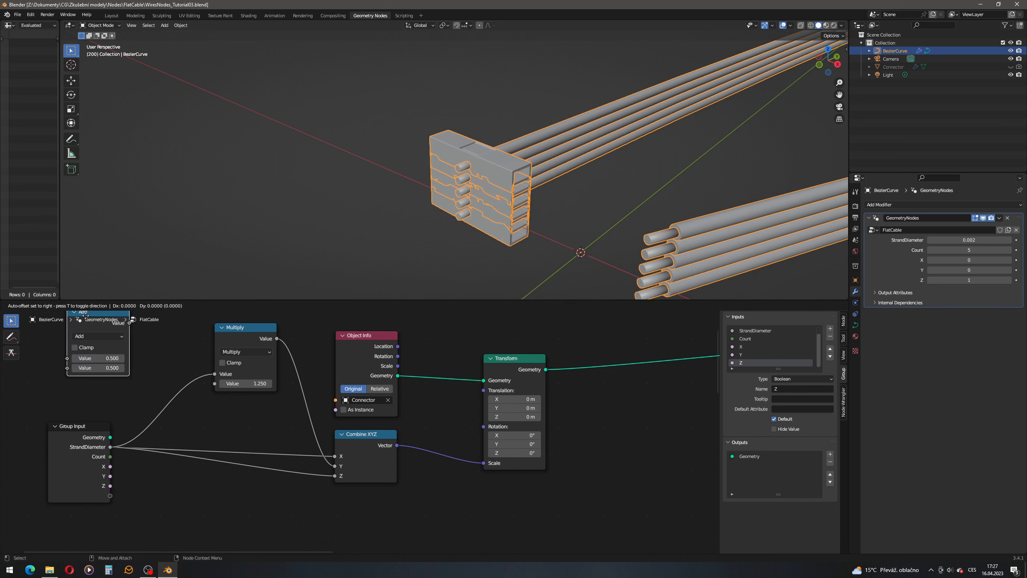
key("Return")
left_click(198, 434)
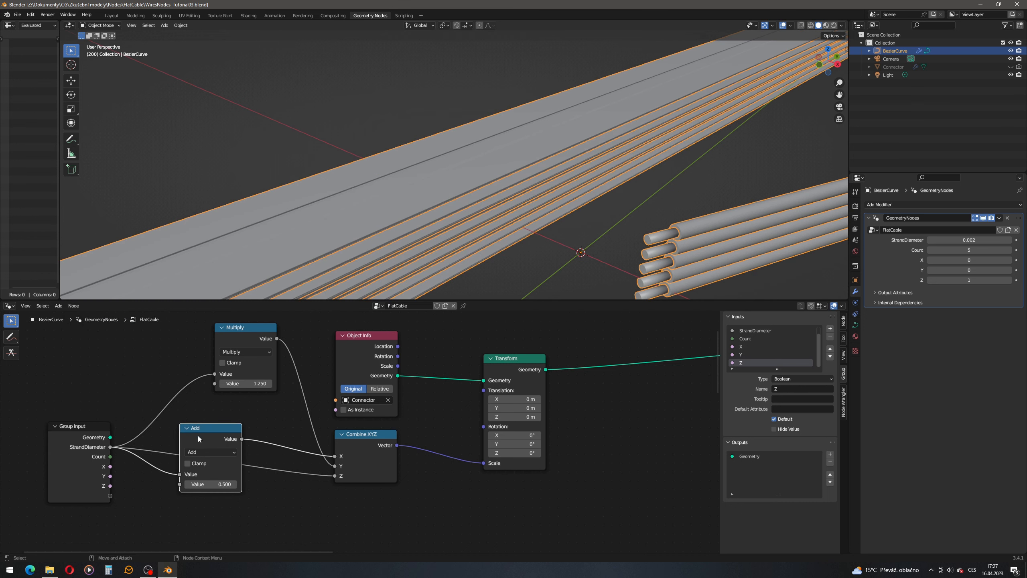
- Cut the direct StrandDiameter link to Combine XYZ's Z input and feed Z from the Add node's output instead
right_click_drag(266, 459, 269, 476, "ctrl")
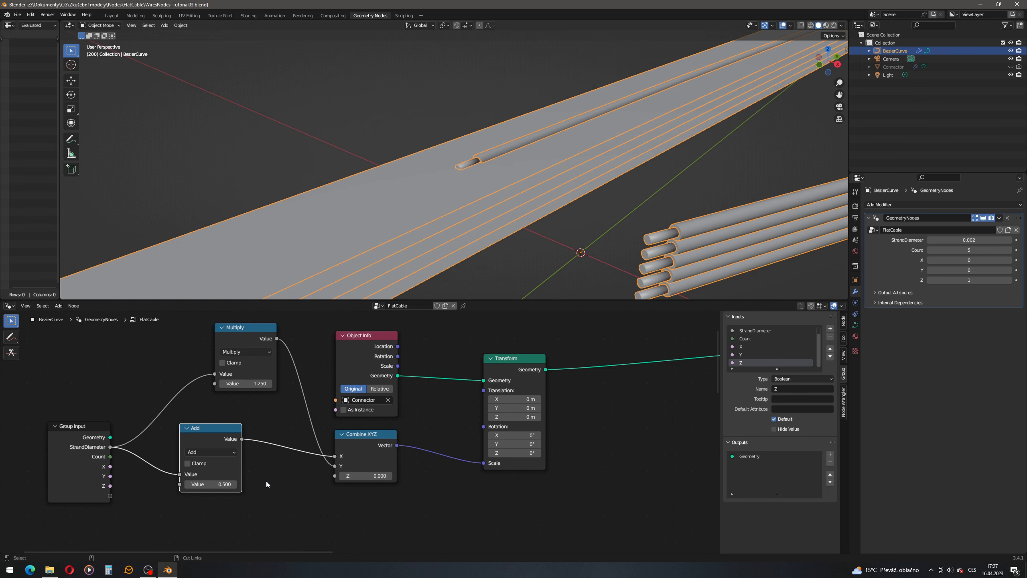
left_click_drag(242, 439, 330, 477)
mouse_move(614, 253)
middle_mouse_down()
mouse_move(593, 249)
mouse_move(612, 250)
middle_mouse_up()
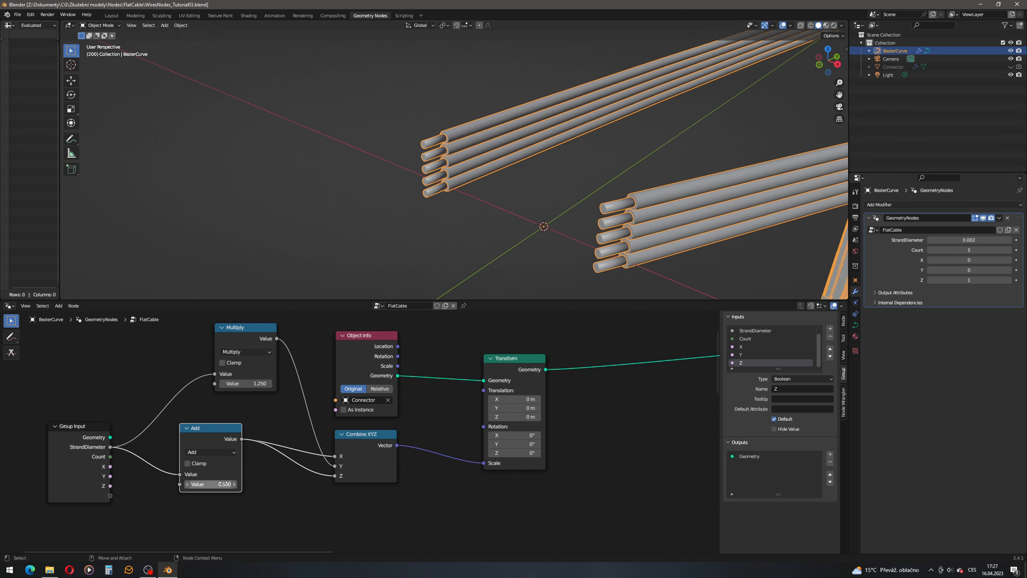
- Switch the Add node feeding Combine XYZ's X and Z inputs to the Multiply operation
left_click(227, 452)
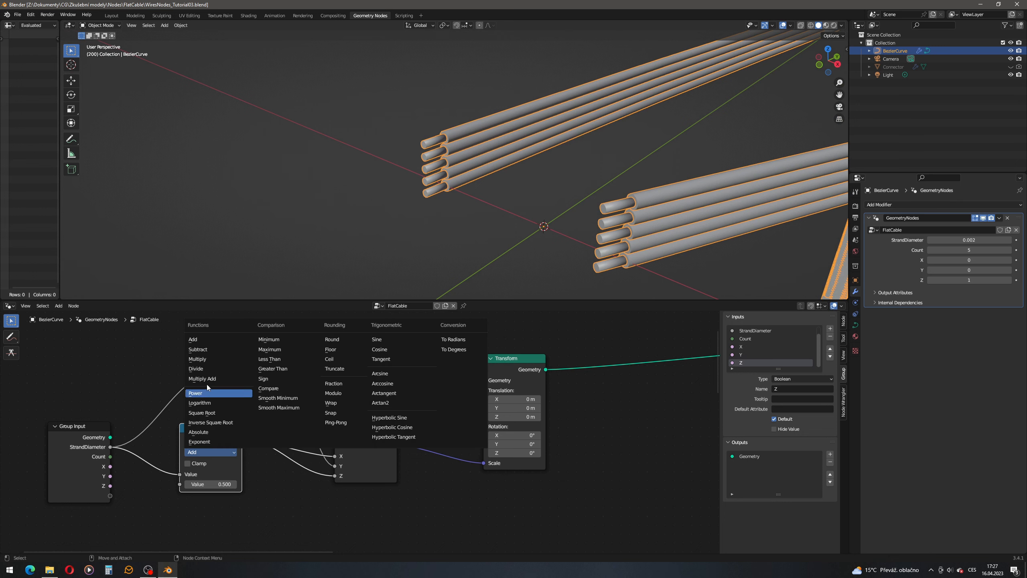
left_click(205, 363)
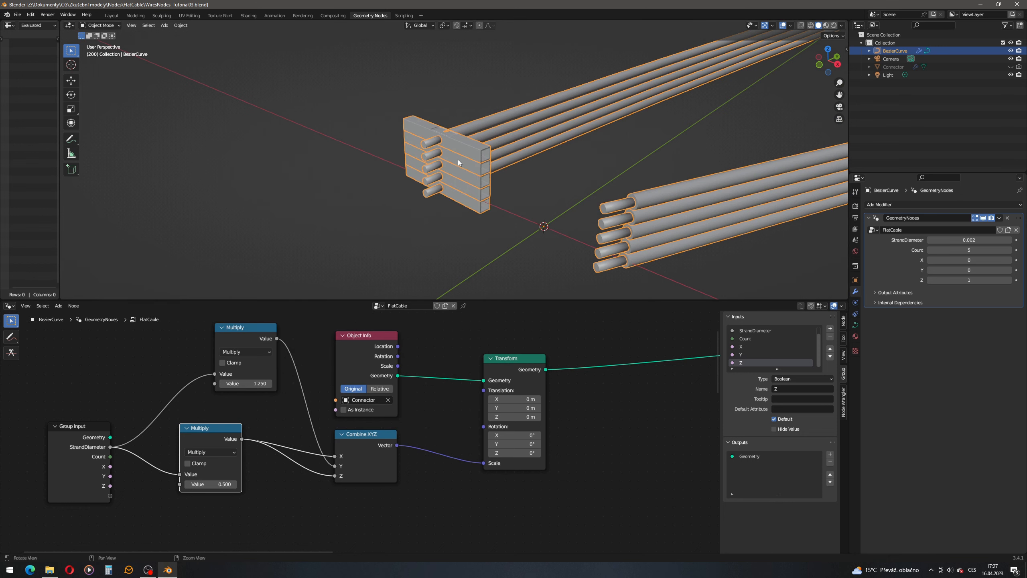
middle_click_drag(457, 159, 451, 165)
- Try 0.75 as the second value of the Multiply node feeding Combine XYZ's Y, and settle on 1
left_click(262, 383)
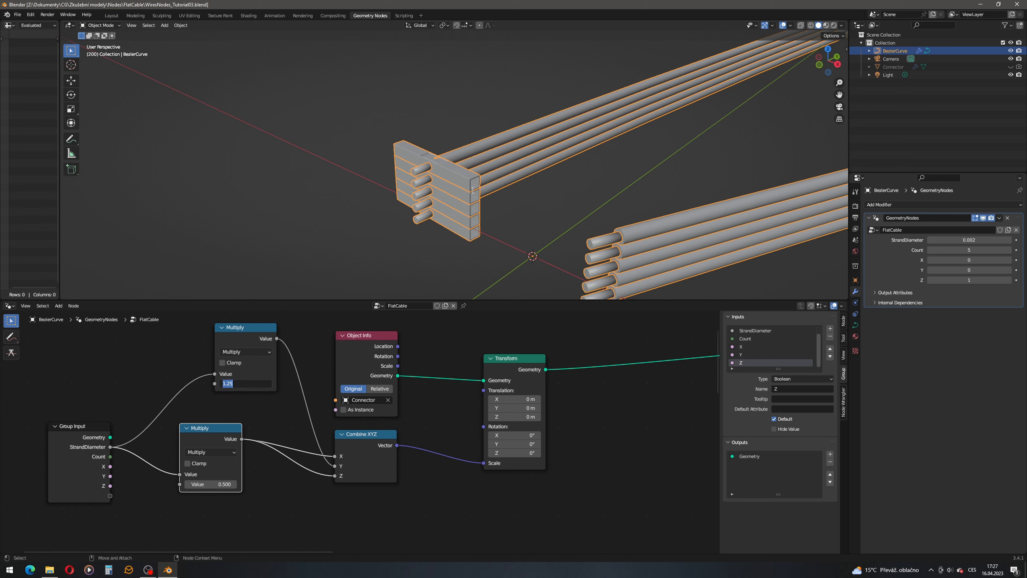
type("0.75")
key("Return")
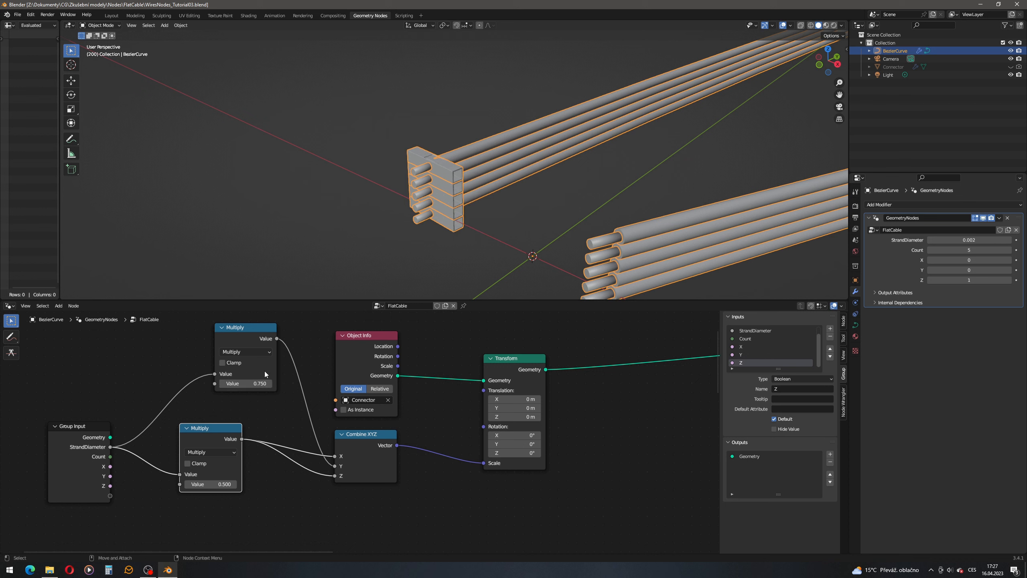
left_click(251, 383)
type("1")
key("Return")
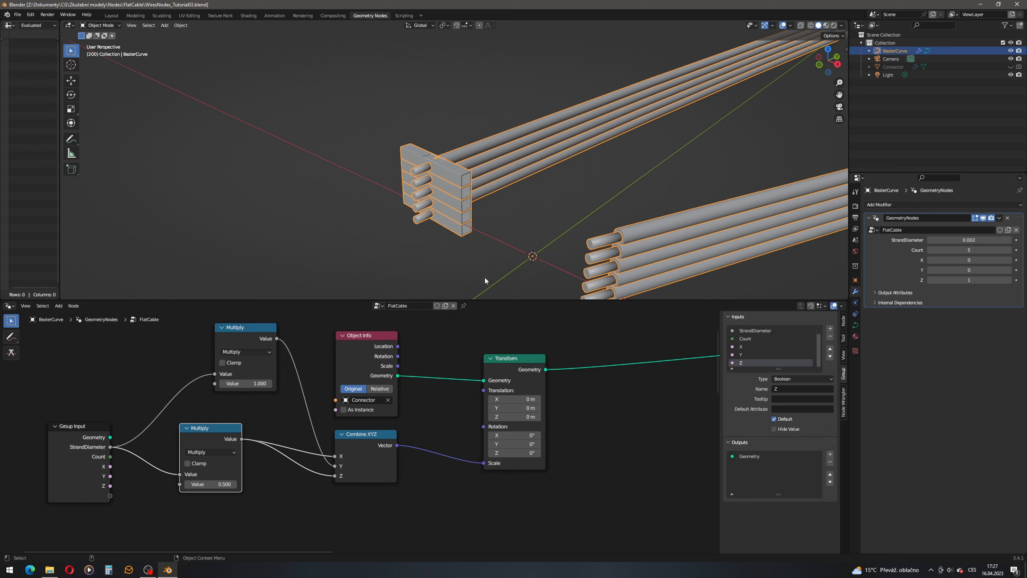
- Try a 90° Y rotation on the connector's Transform node and reset it to 0°
middle_click_drag(448, 370, 374, 376, "alt")
scroll(374, 376, "down", 5)
middle_click_drag(517, 392, 330, 405, "alt")
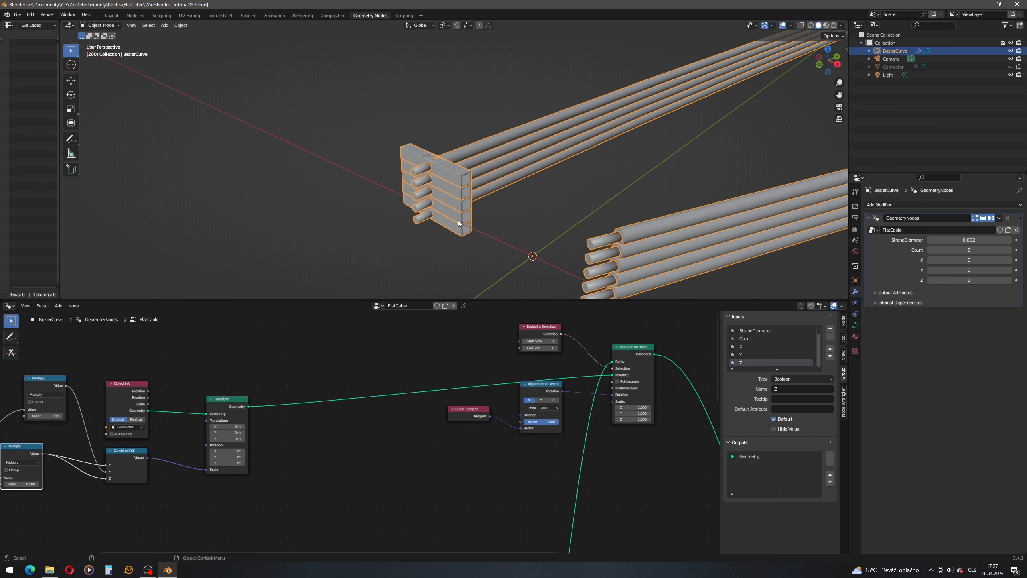
scroll(204, 442, "up", 1)
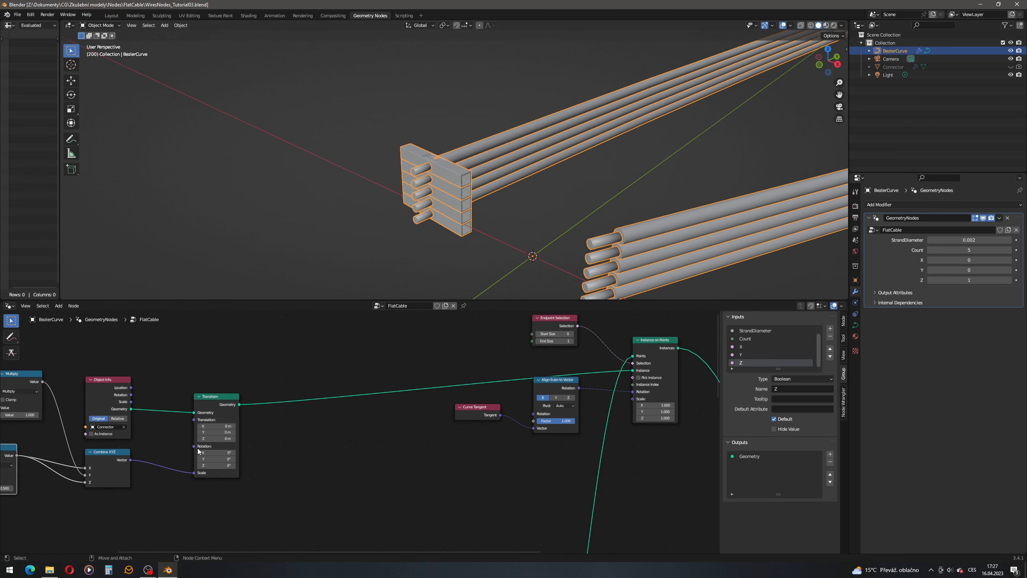
left_click(226, 456)
type("90")
key("Return")
left_click(229, 459)
type("0")
key("Return")
- Try a 90° X rotation on the connector's Transform node and reset it to 0°
left_click(225, 452)
type("90")
key("Return")
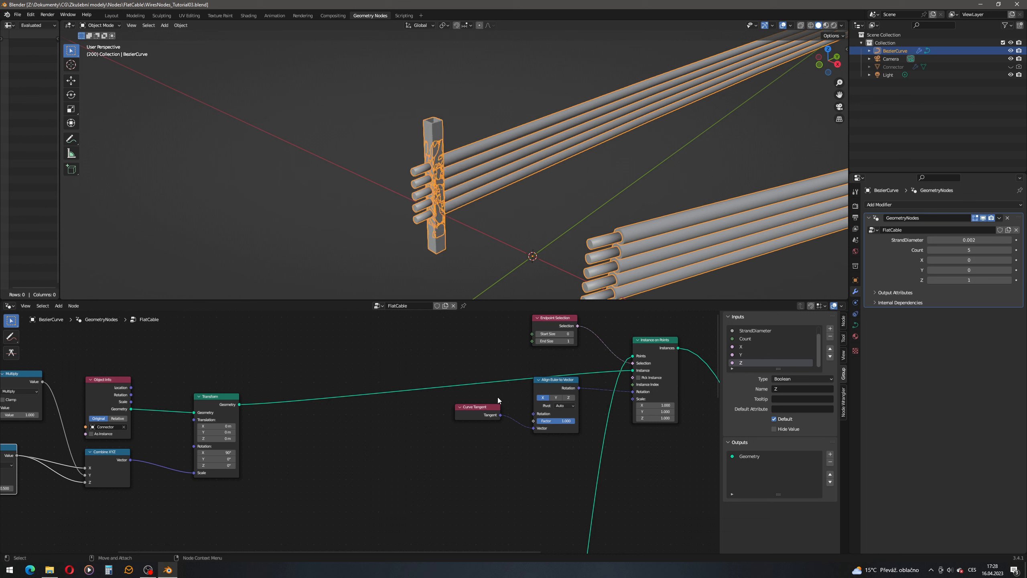
left_click(229, 452)
type("0")
key("Return")
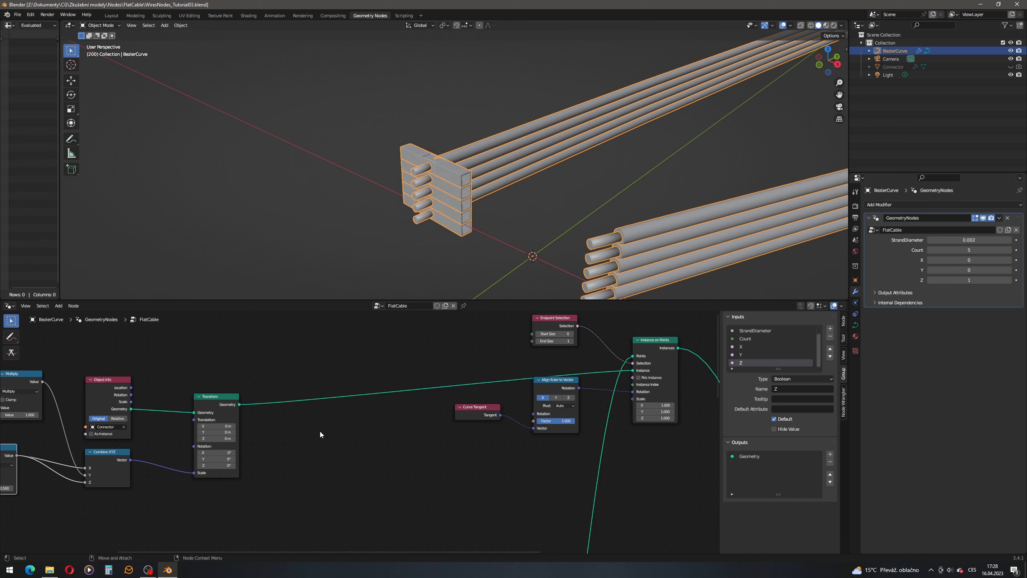
- Set the connector Transform node's Z rotation to 90° and view the cable end
left_click(226, 465)
type("90")
key("Return")
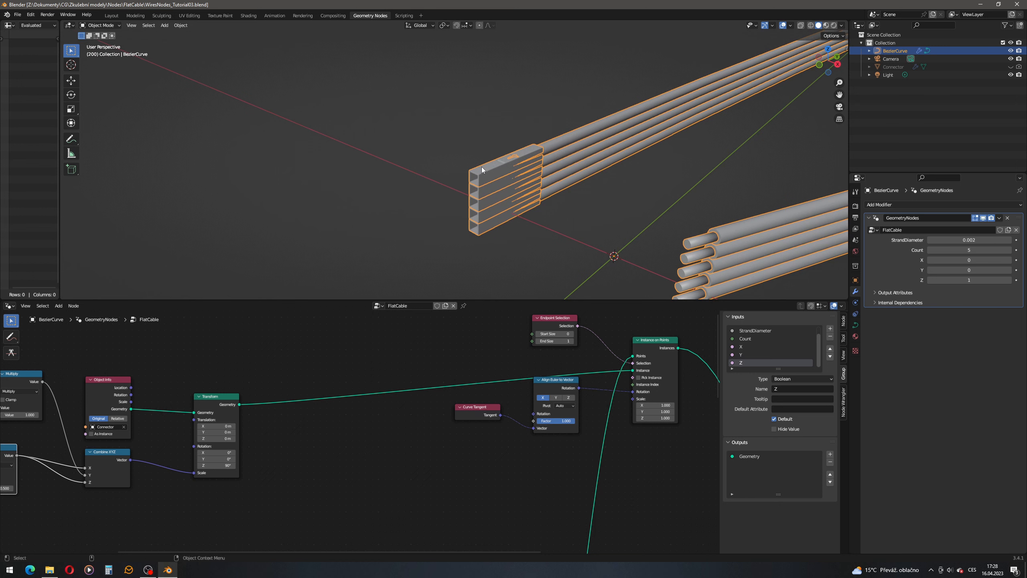
middle_click_drag(515, 175, 505, 178, "shift")
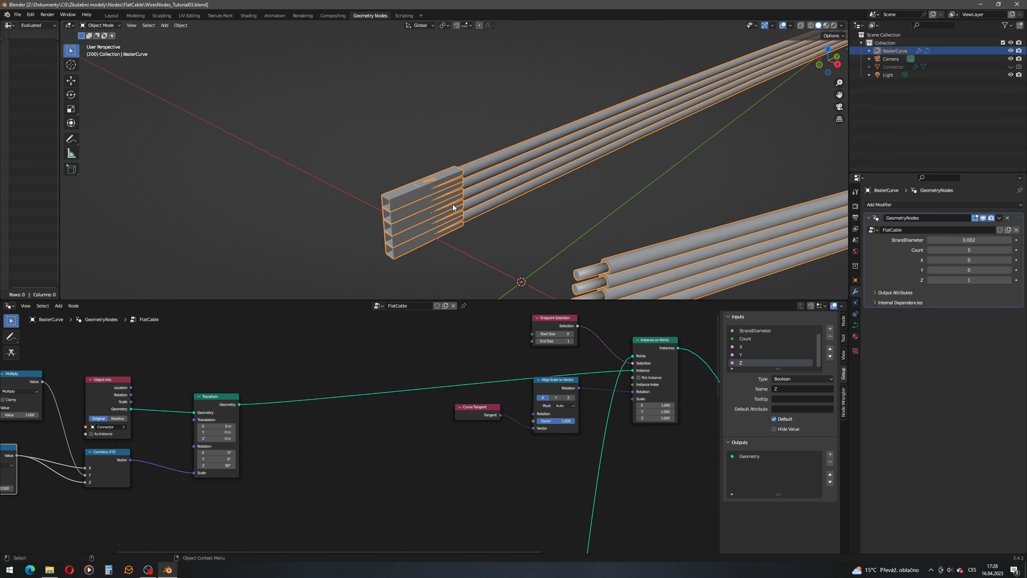
middle_click_drag(453, 204, 459, 199, "shift")
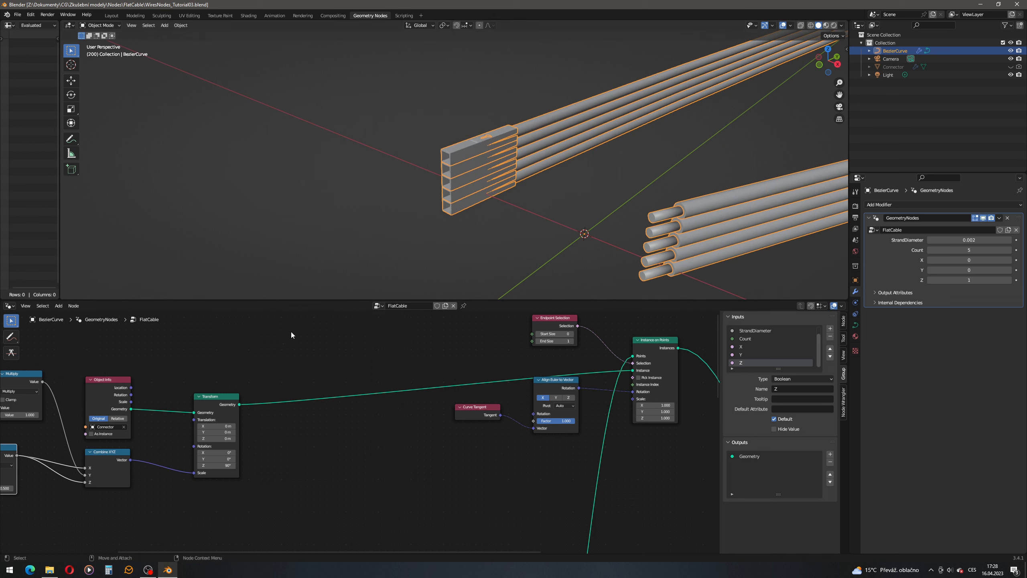
- Reposition the Transform and Combine XYZ nodes to make room in the connector branch
left_click_drag(216, 394, 250, 377)
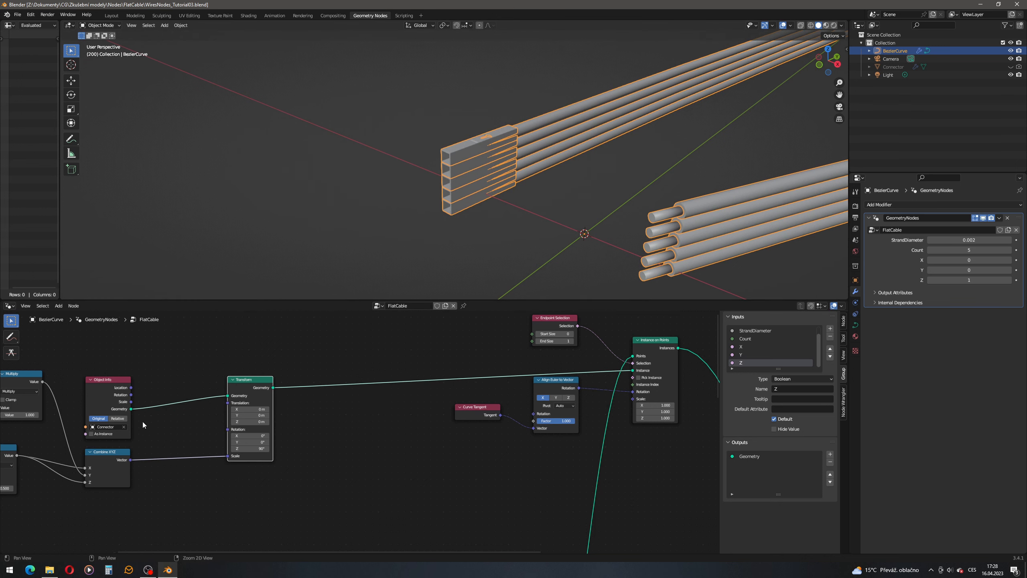
middle_click_drag(142, 420, 401, 387)
left_click_drag(344, 420, 327, 421)
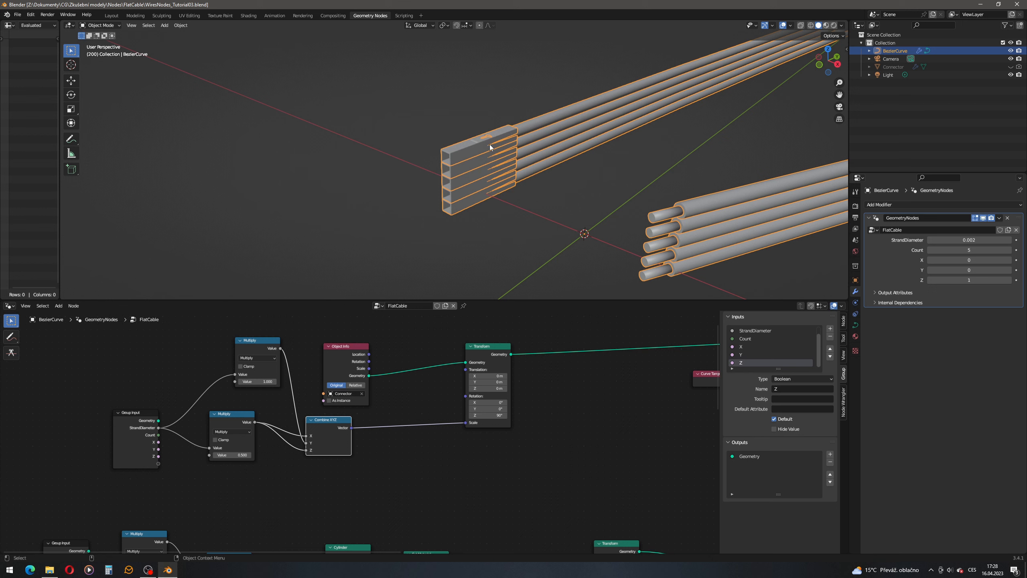
- Add a Math node below the connector branch's Combine XYZ node
left_click(59, 306)
left_click(64, 315)
type("add")
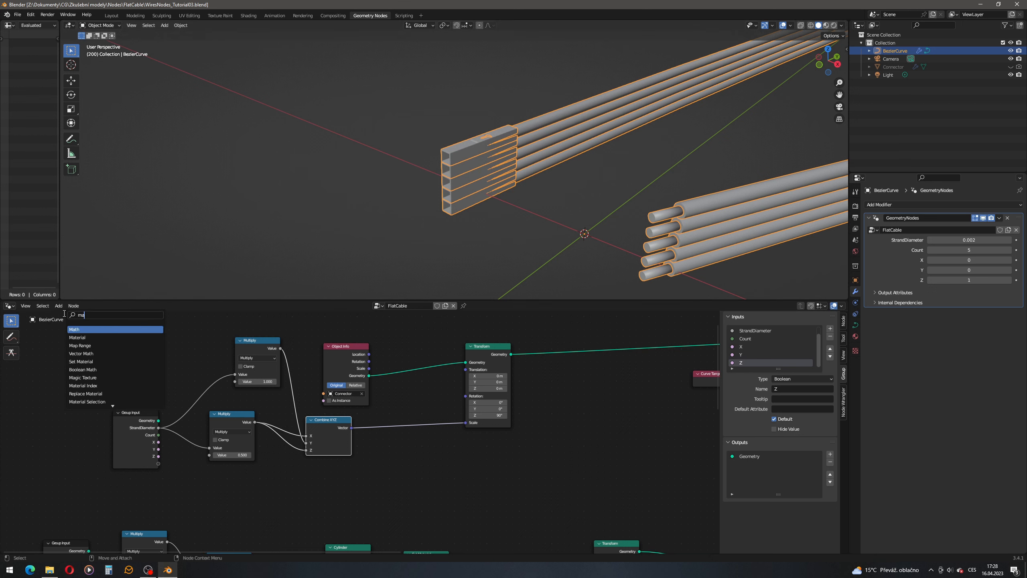
key("Return")
left_click(308, 473)
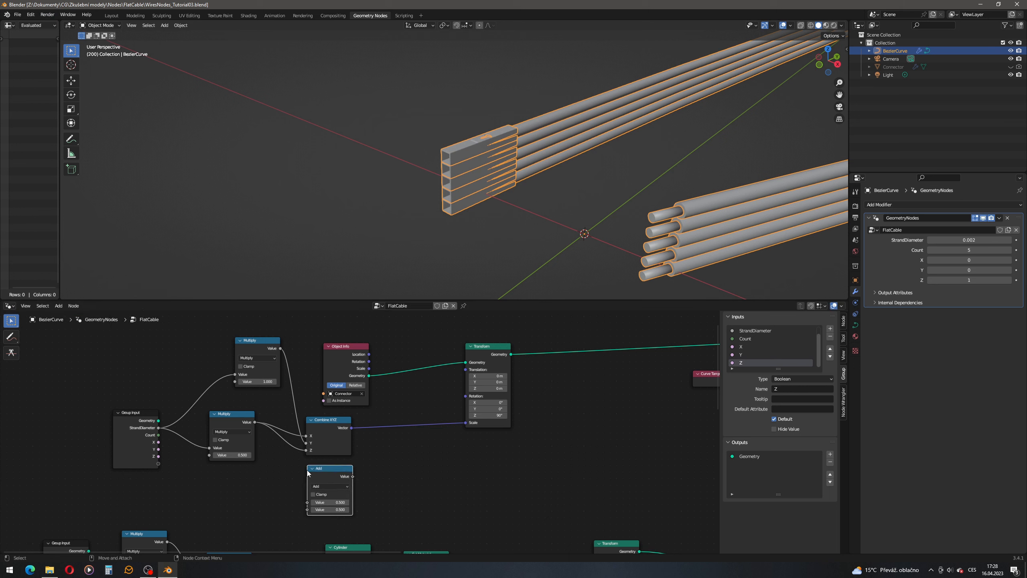
- Add a second Combine XYZ node beside the new Math node and feed its X input from the Math node's output
left_click(64, 309)
left_click(71, 315)
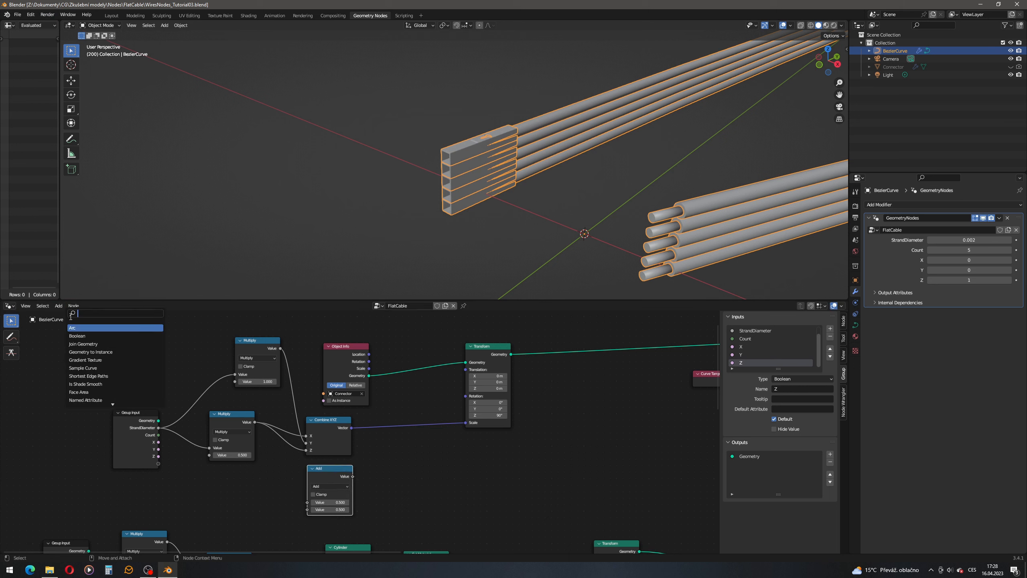
type("comb")
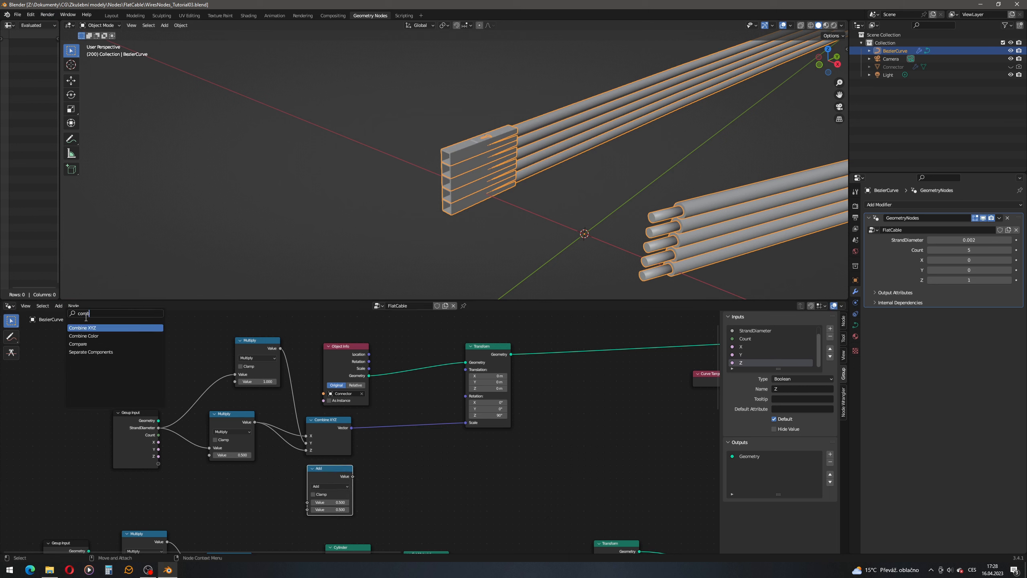
key("Return")
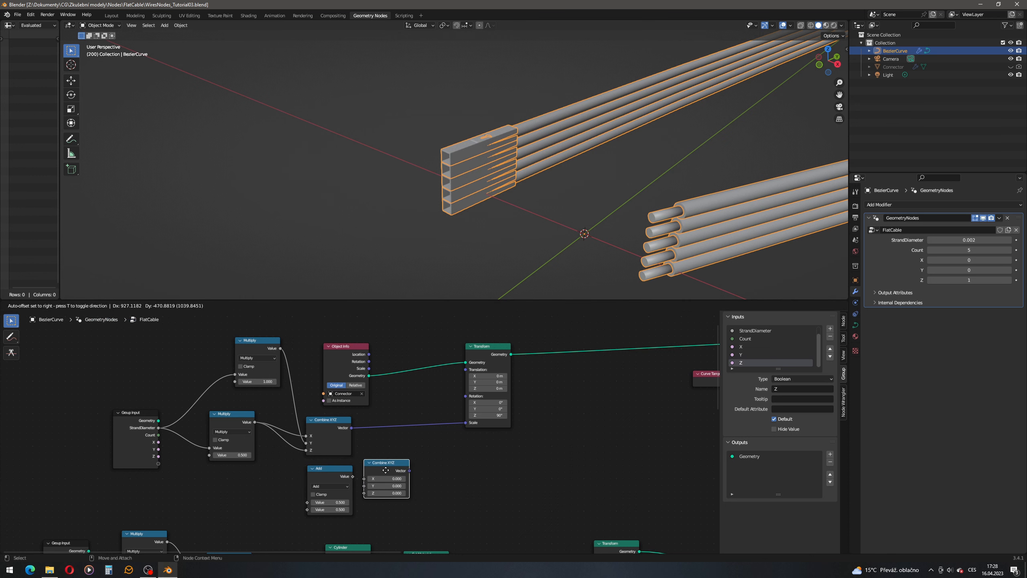
left_click(358, 477)
left_click_drag(352, 477, 332, 468)
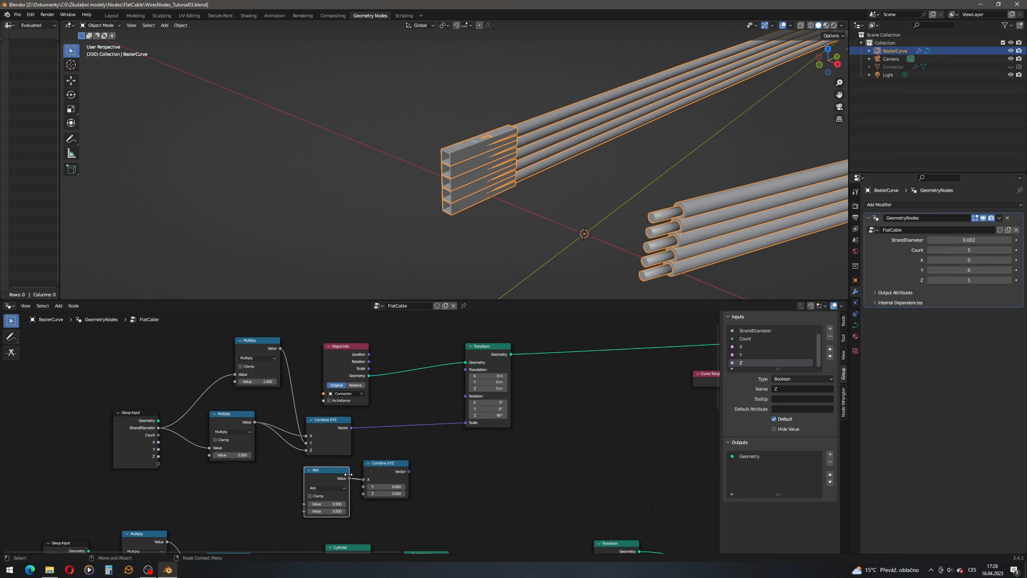
- Switch the new Math node to Multiply and feed its first value from the lower StrandDiameter Multiply node
left_click(333, 488)
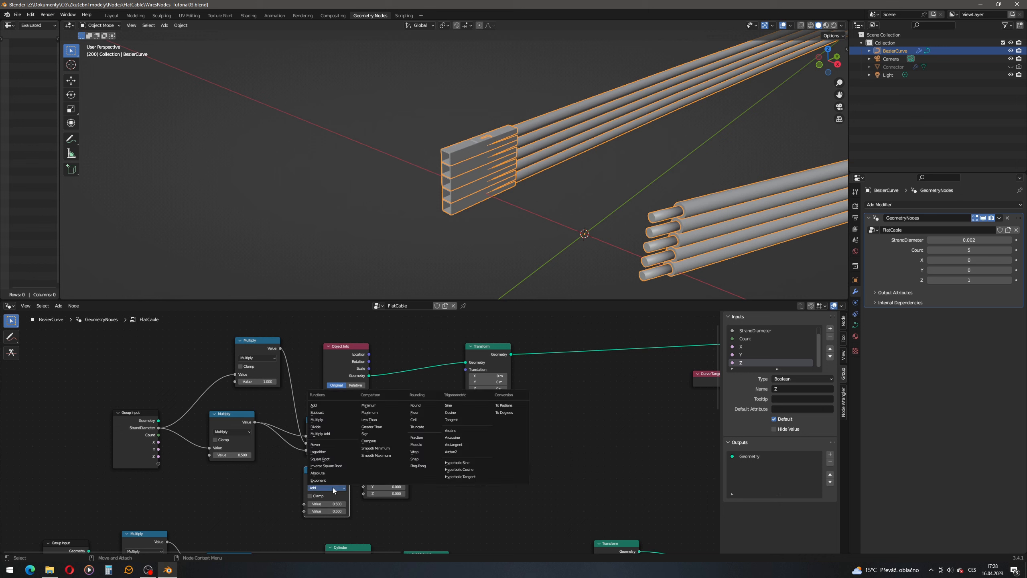
left_click(330, 419)
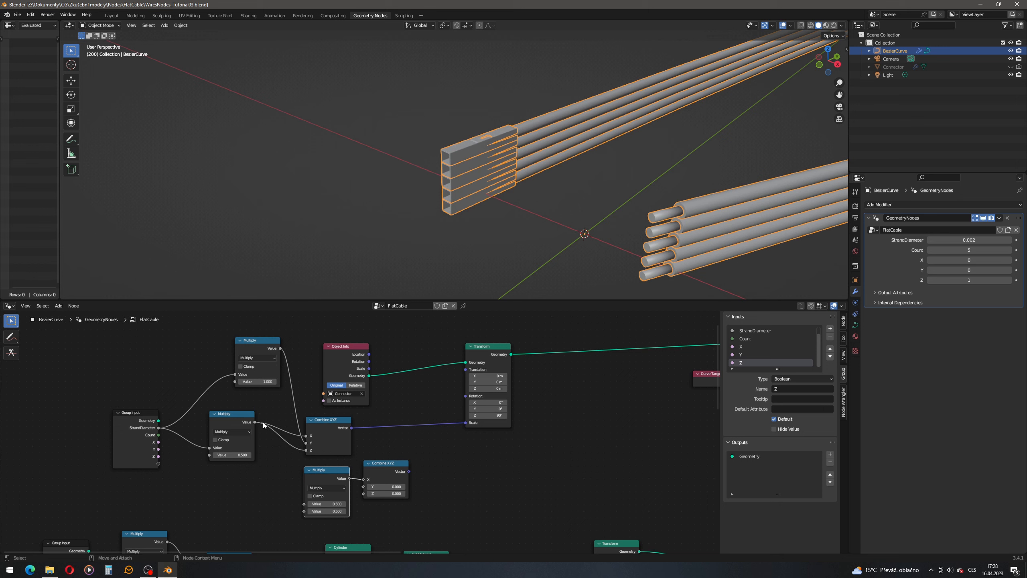
left_click_drag(255, 423, 305, 504)
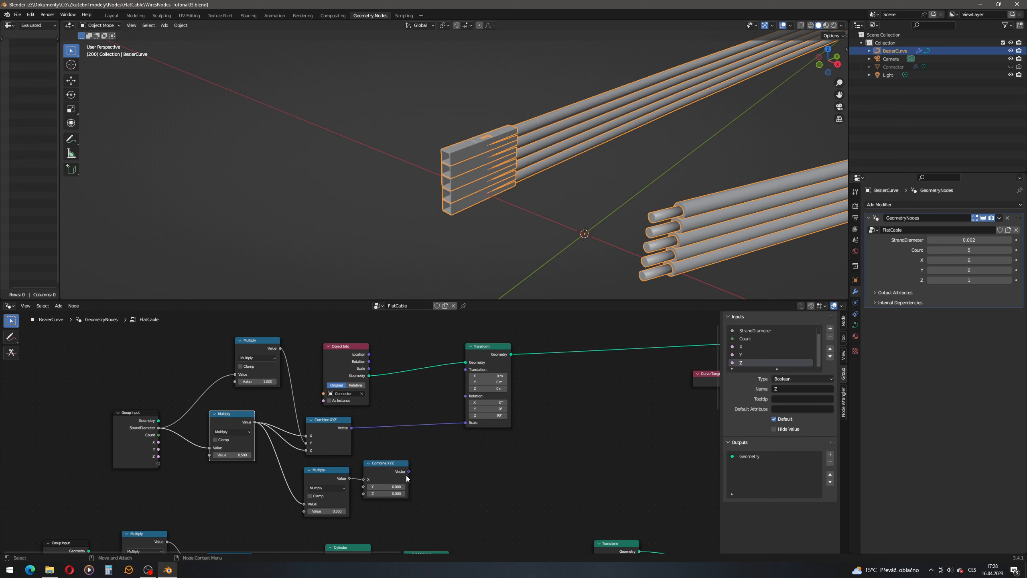
- Link the second Combine XYZ's Vector to the Transform node's Translation and set the new Multiply node's second value to 1
left_click_drag(409, 471, 466, 370)
left_click(338, 511)
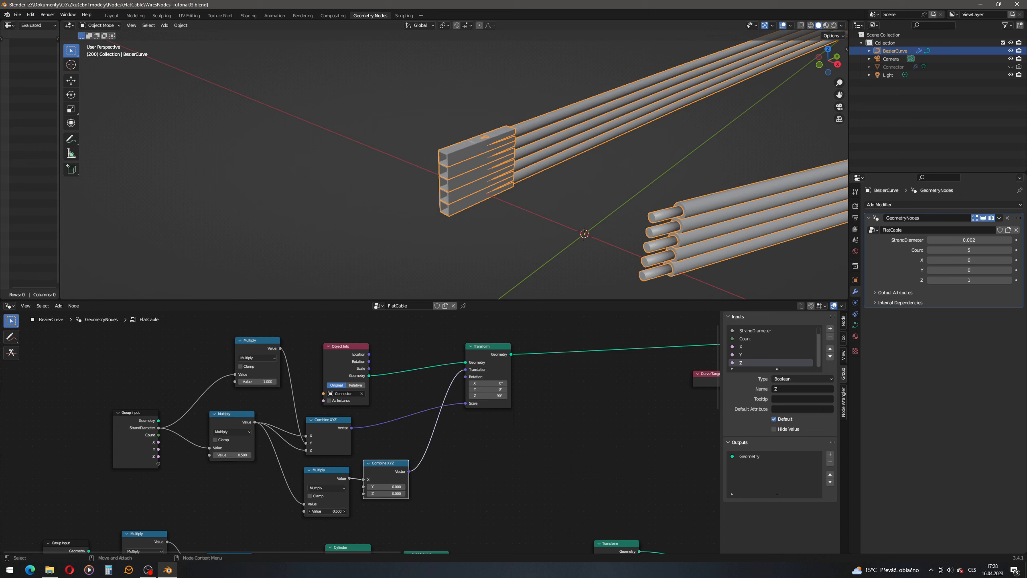
key("Return")
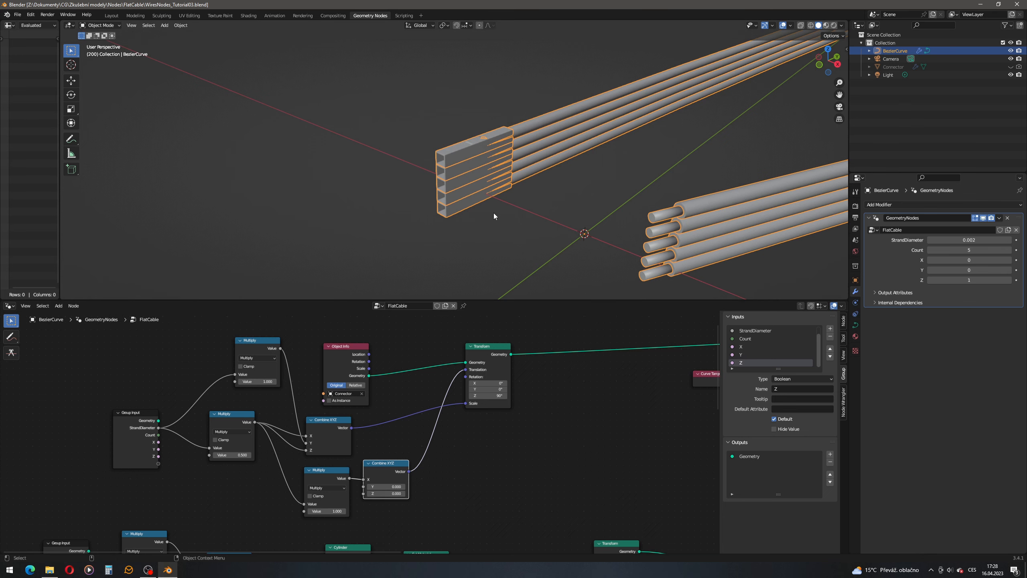
- Try 2, 3, 4, 5 and 6 as the second value of the Multiply node driving the connector's translation
middle_click_drag(760, 168, 503, 172, "shift")
mouse_move(340, 194)
middle_mouse_down()
mouse_move(329, 195)
mouse_move(350, 196)
middle_mouse_up()
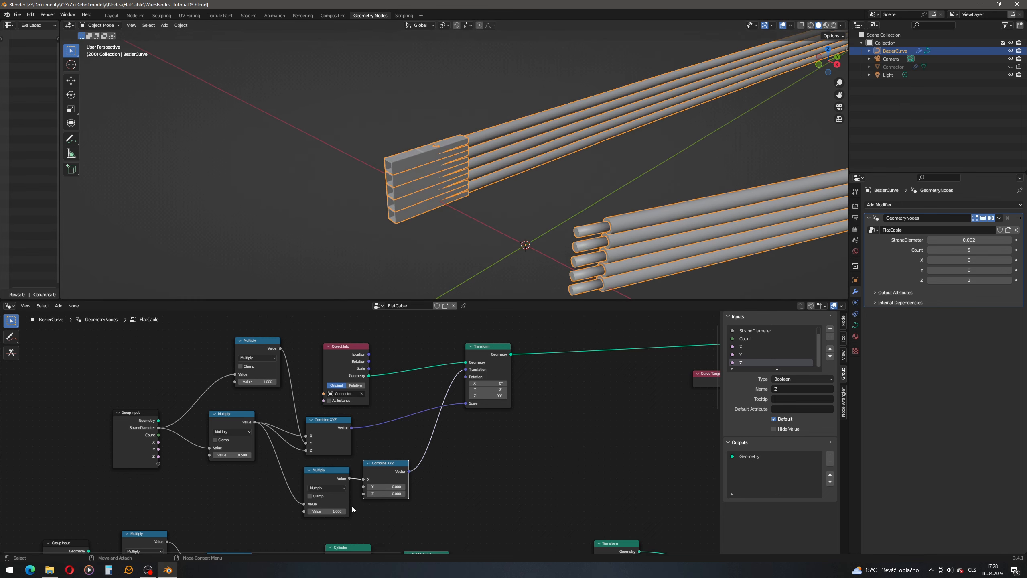
left_click(339, 512)
type("2")
key("Return")
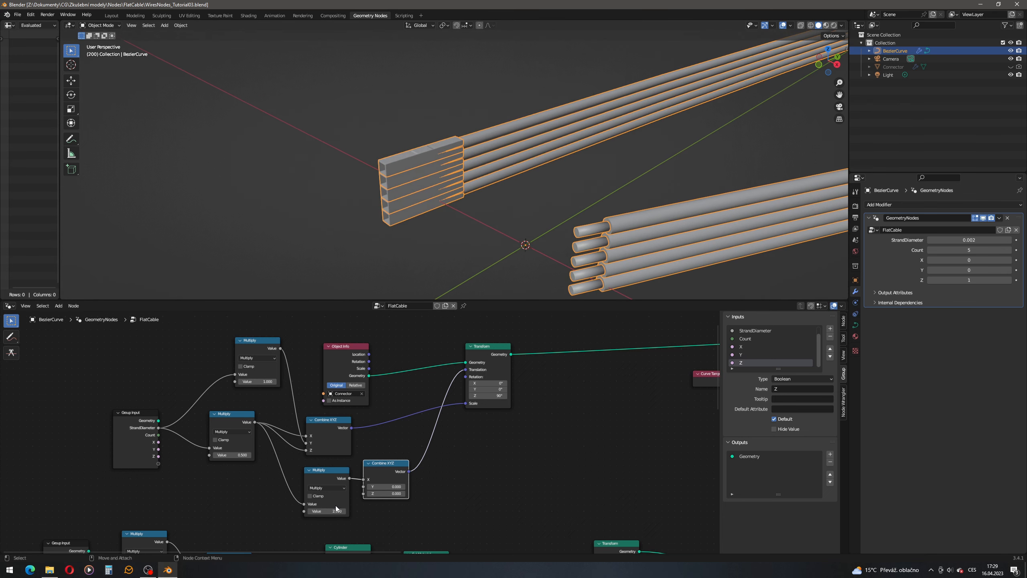
left_click(337, 511)
type("3")
key("Return")
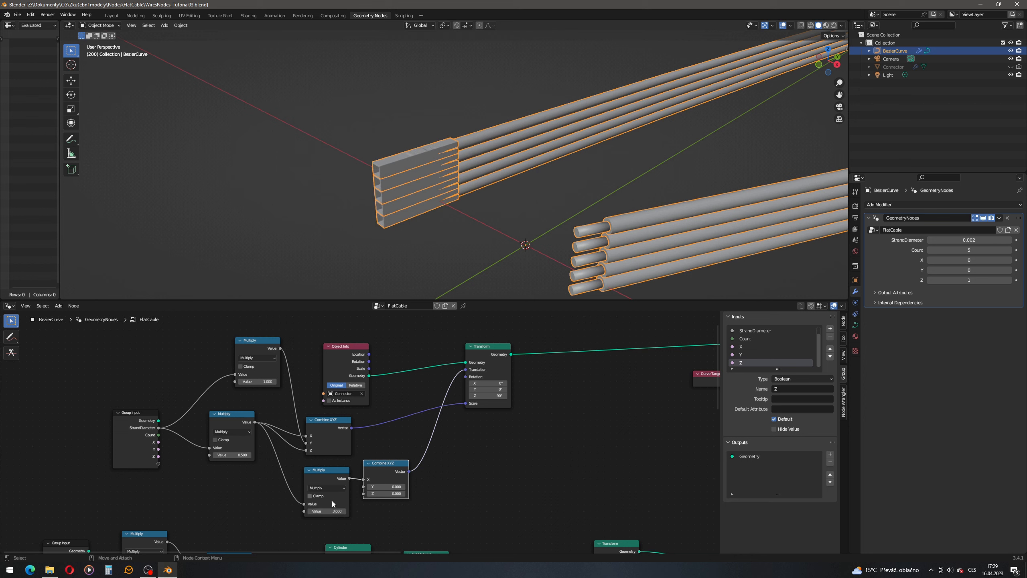
left_click(339, 511)
type("4")
key("Return")
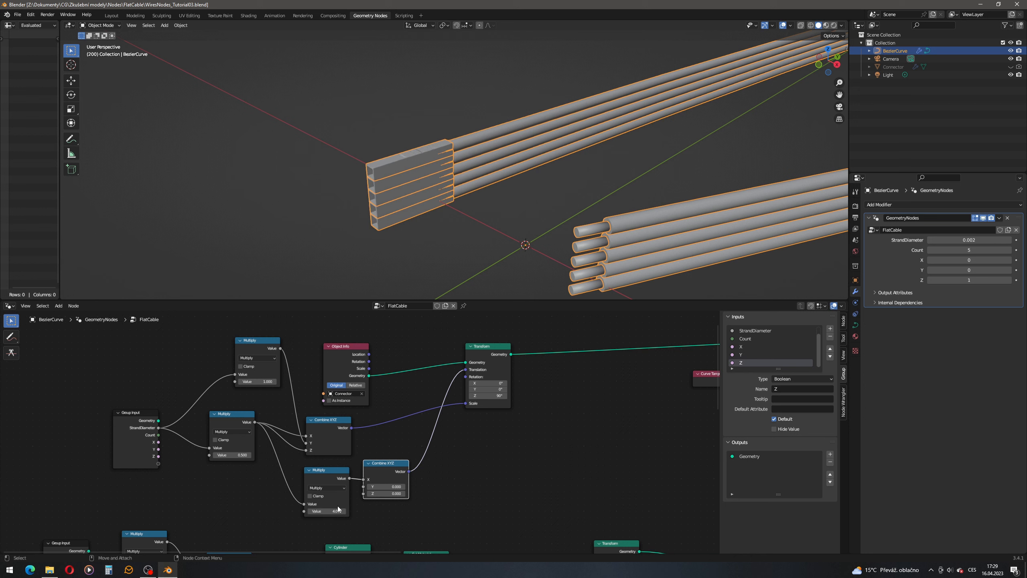
left_click(338, 511)
type("5")
key("Return")
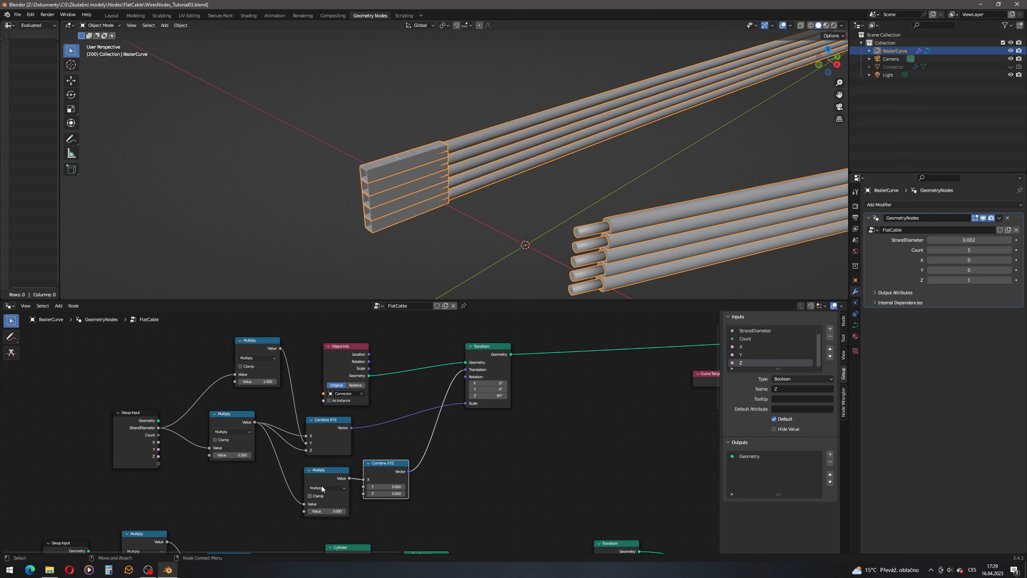
left_click(327, 512)
type("6")
key("Return")
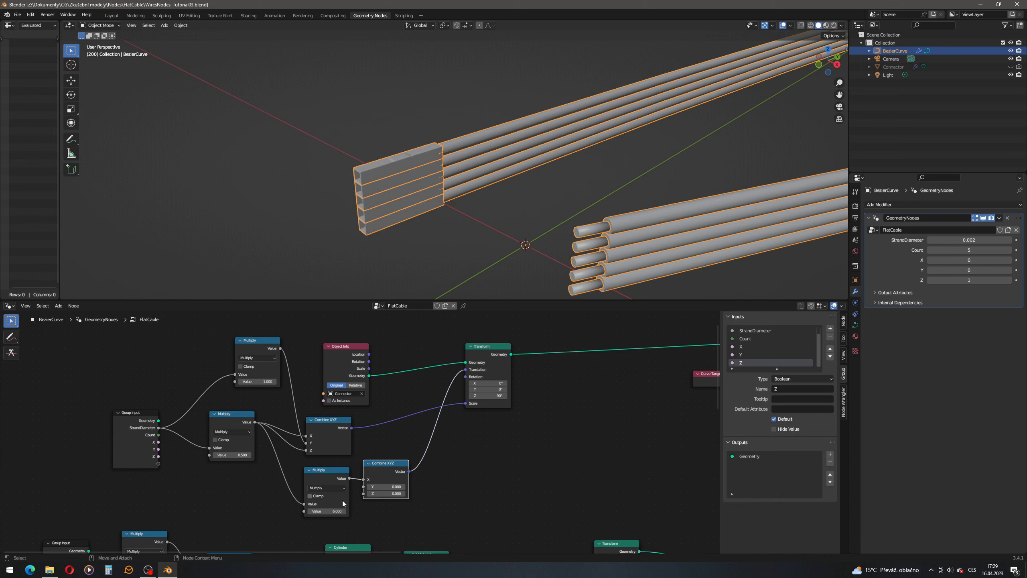
- Set the translation Multiply node's second value to 7 and inspect the connector's position on the cable end
left_click(340, 511)
key("Return")
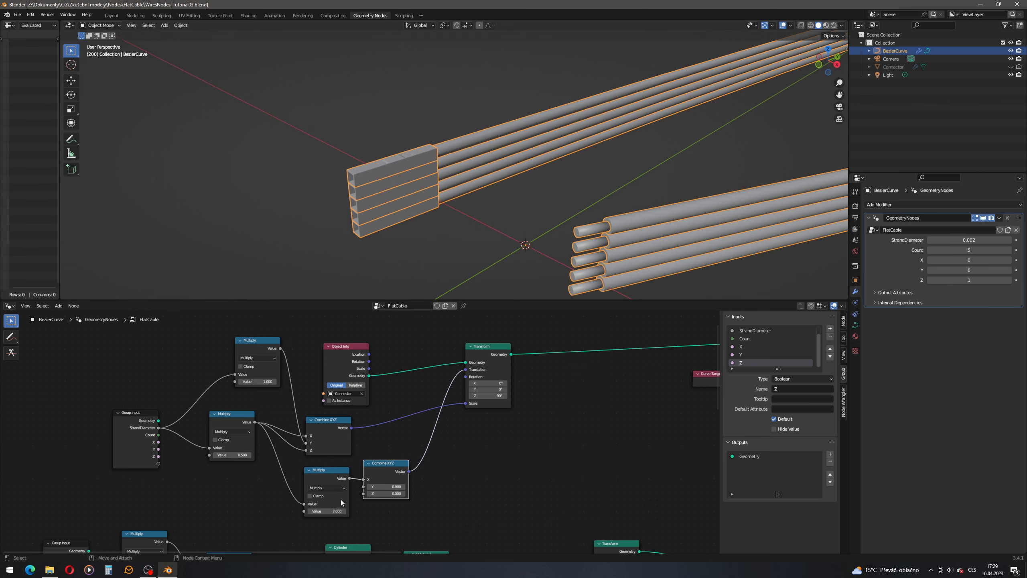
middle_click_drag(478, 223, 467, 224)
middle_click_drag(332, 224, 546, 171)
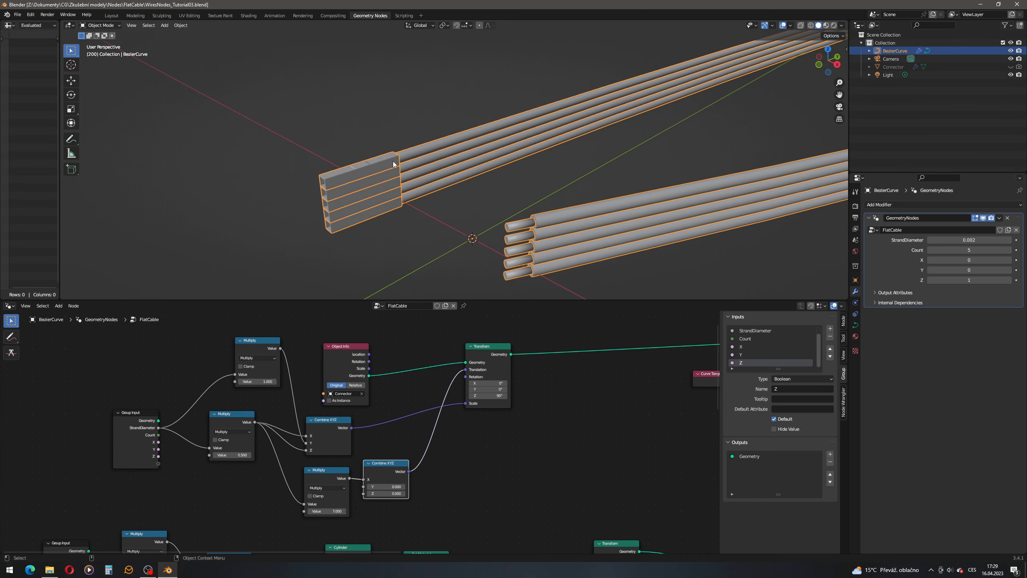
middle_click_drag(440, 194, 411, 186, "shift")
scroll(411, 186, "down", 4)
middle_click_drag(478, 212, 459, 221, "shift")
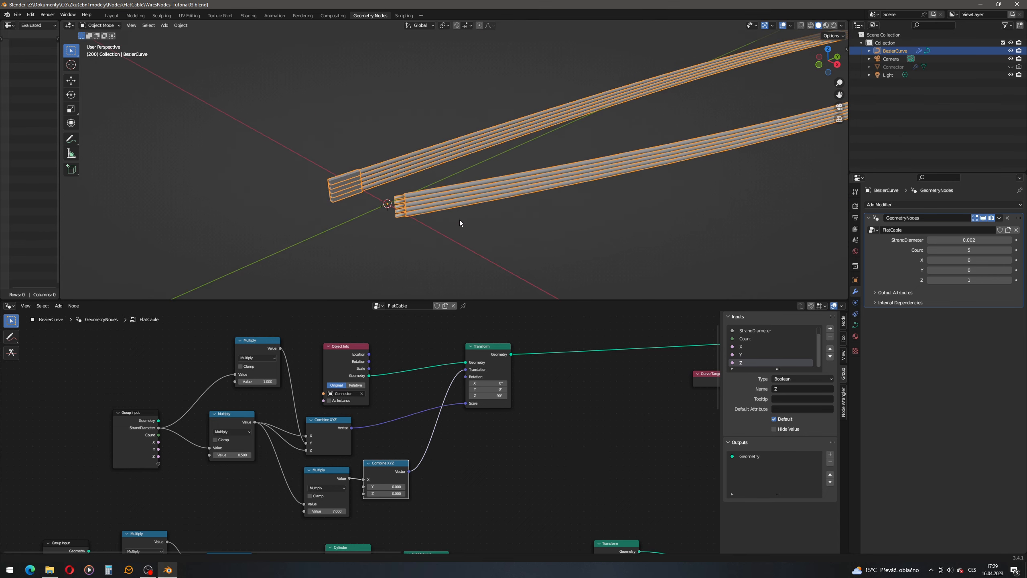
- Duplicate the connector's Instance on Points node below the original and link Align Euler to Vector's Rotation to the copy's Rotation
middle_click_drag(584, 388, 330, 417)
scroll(330, 416, "down", 2)
middle_click_drag(518, 343, 425, 349)
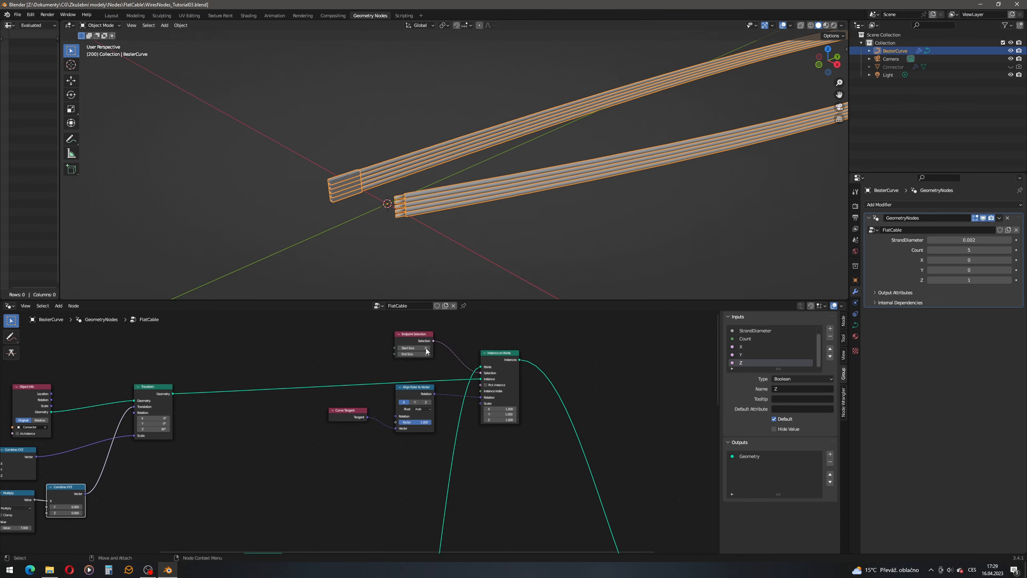
left_click(492, 353)
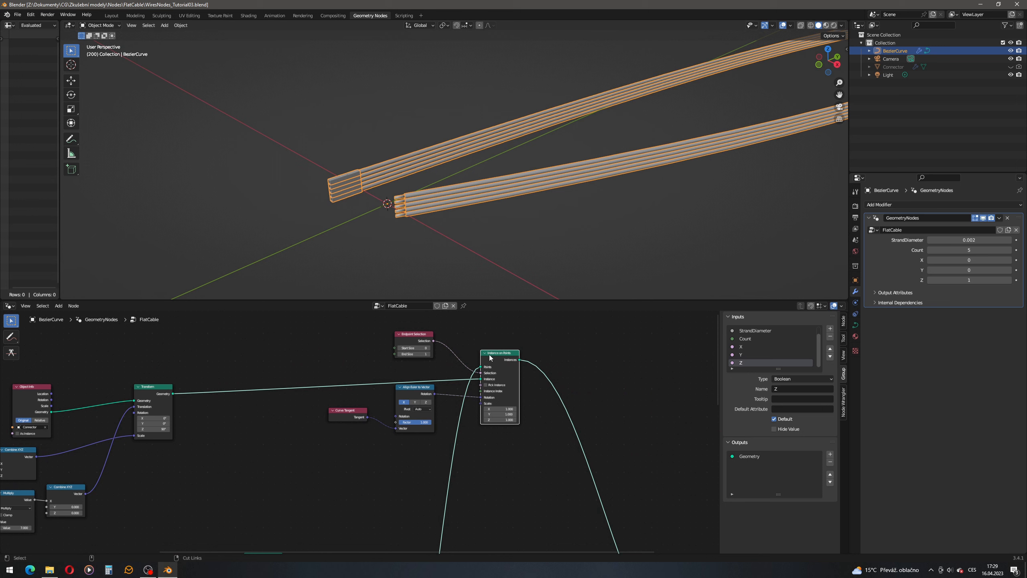
key("shift+d")
left_click(499, 465)
middle_click_drag(448, 391, 433, 345)
left_click_drag(420, 348, 467, 461)
- Feed the duplicated Instance on Points node's Points input from the Instances output of the Mesh Line's Instance on Points node
scroll(466, 462, "down", 3)
middle_click_drag(461, 468, 404, 306)
scroll(346, 499, "up", 3)
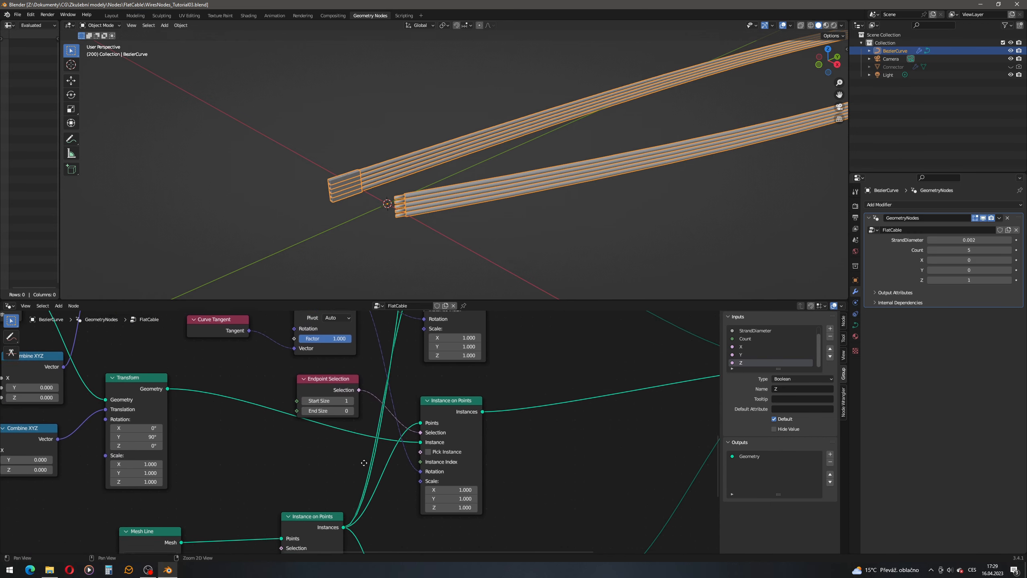
left_click_drag(343, 531, 481, 409)
- Duplicate the connector's Transform node below the original and link the first Combine XYZ's Vector to the copy's Scale
scroll(366, 410, "down", 5)
middle_click_drag(353, 403, 529, 435)
left_click(257, 348)
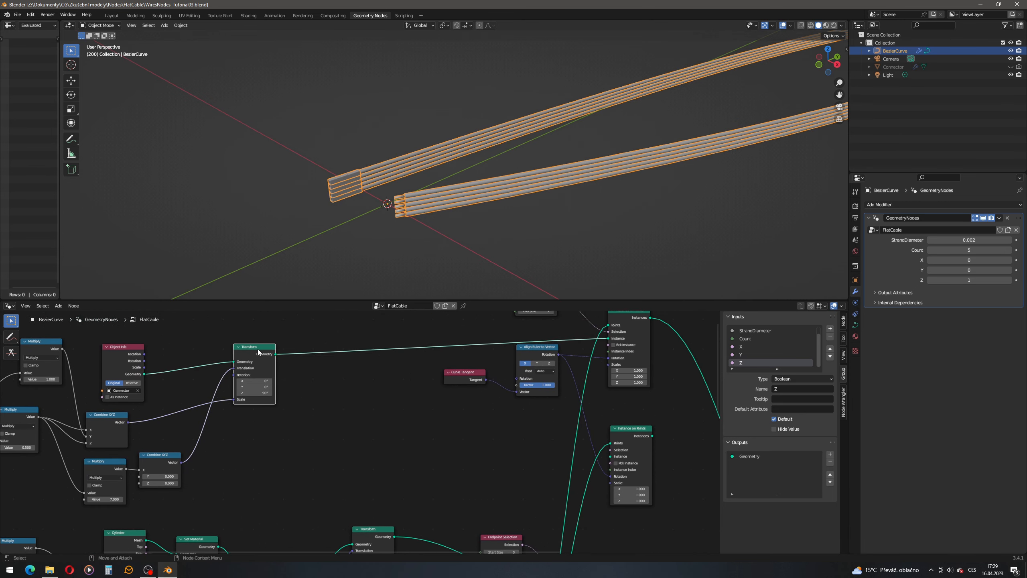
key("shift+d")
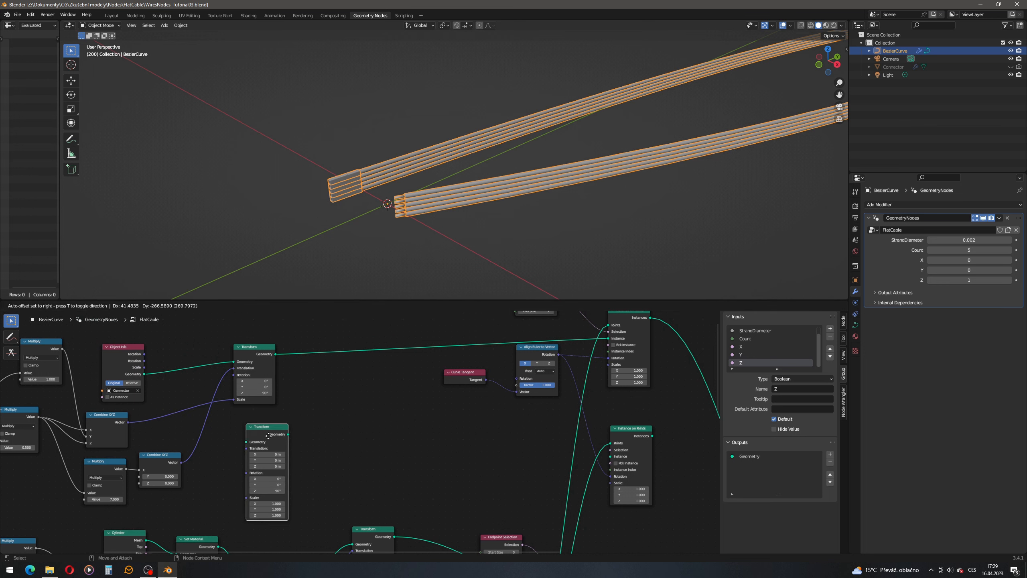
left_click(312, 429)
middle_click_drag(312, 427, 507, 396)
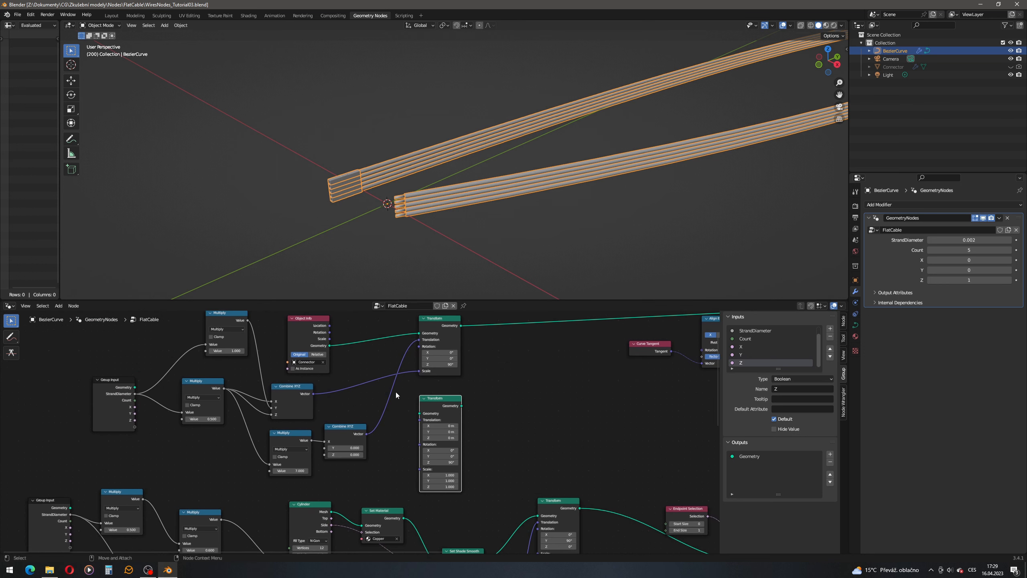
middle_click_drag(395, 393, 392, 405)
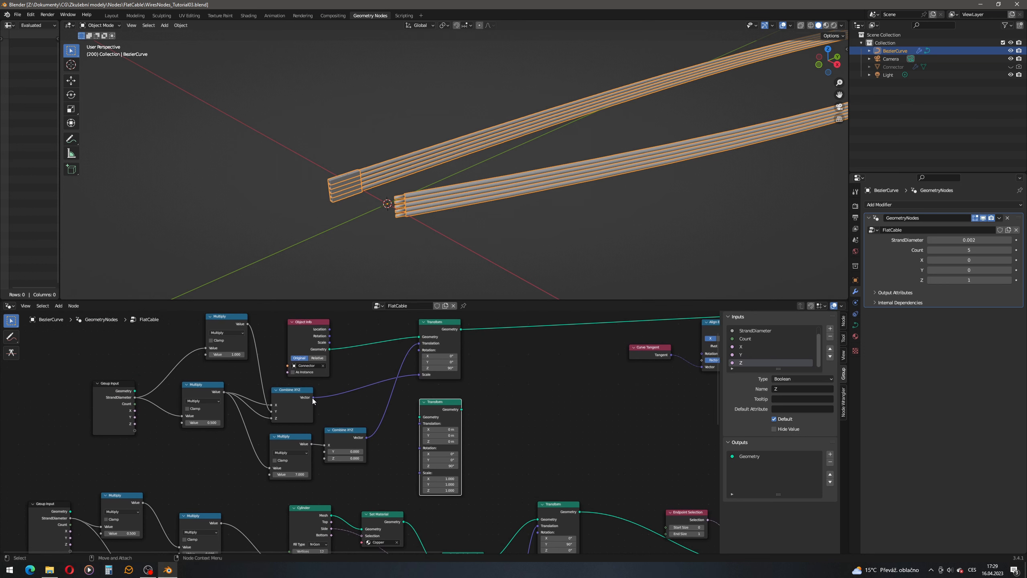
left_click_drag(313, 397, 419, 472)
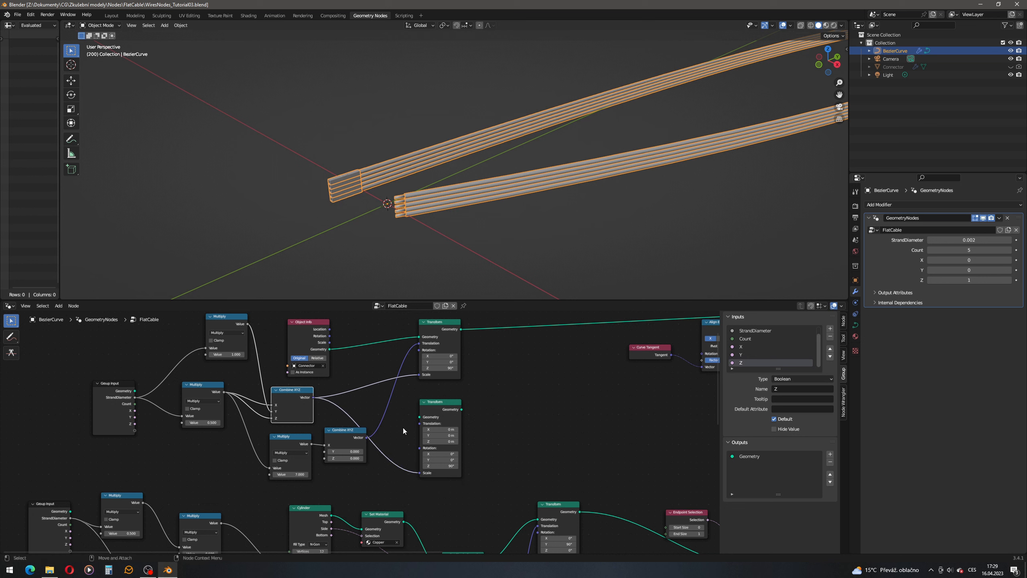
- Move the translation Combine XYZ up beside the upper Transform and place a duplicate of it on the lower Transform's Scale link
left_click_drag(335, 426, 368, 364)
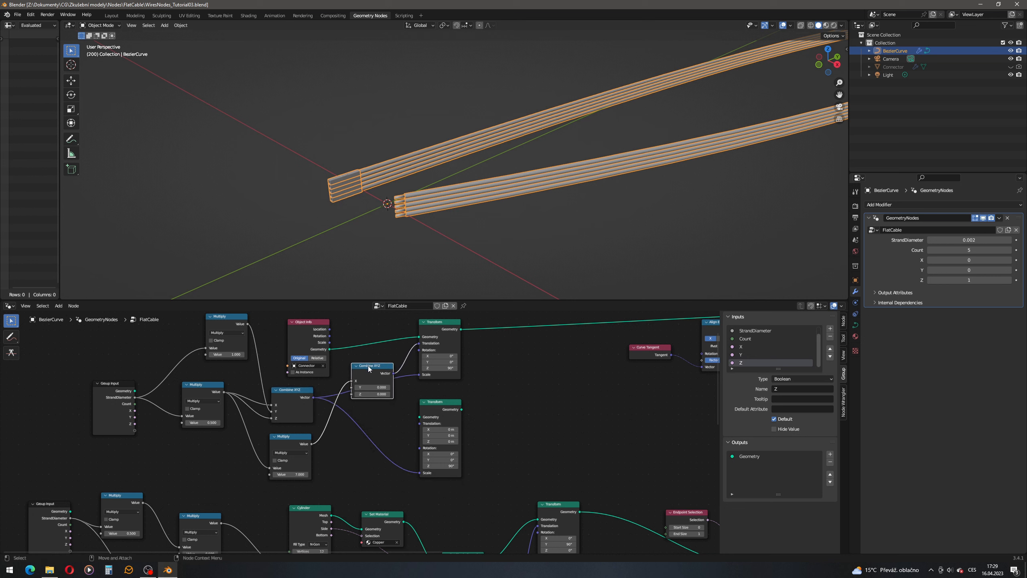
key("shift+d")
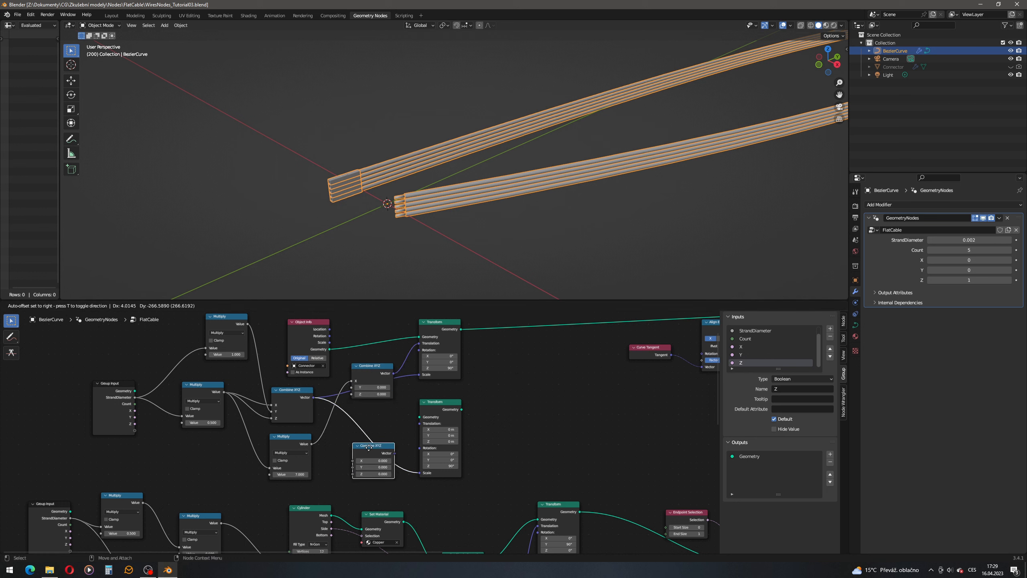
left_click(370, 447)
- Shift the Group Input, 0.500 Multiply, scale Combine XYZ and 7.000 Multiply nodes further left to make room
left_click(294, 390)
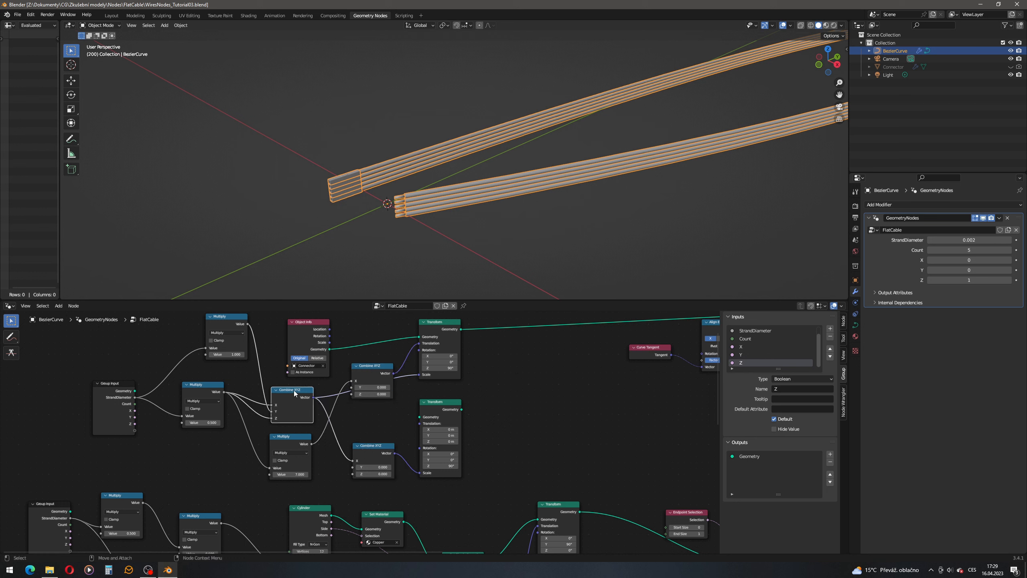
left_click(202, 384, "shift")
left_click(119, 385, "shift")
left_click_drag(120, 384, 64, 382)
left_click(269, 436)
left_click_drag(286, 440, 237, 437)
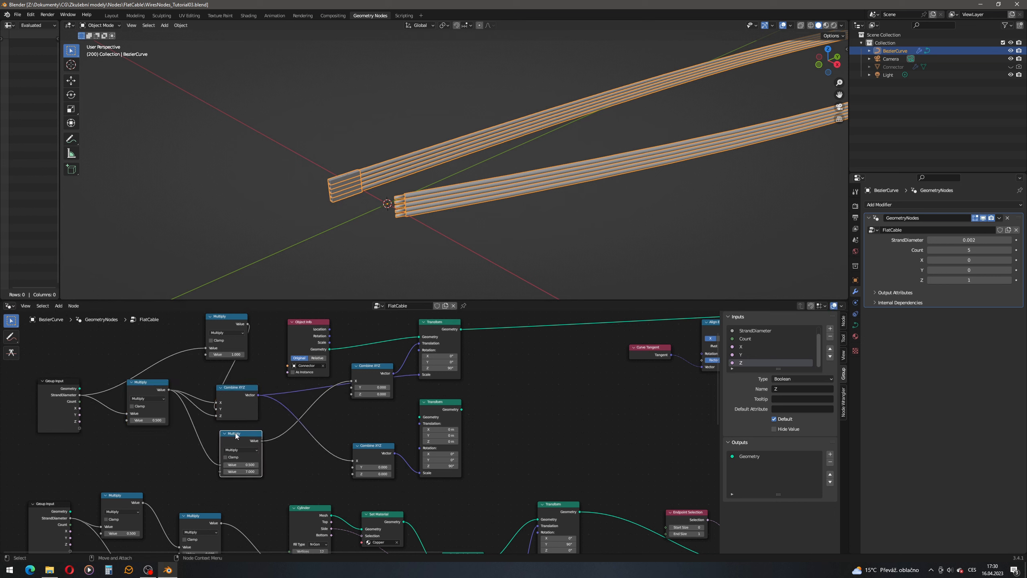
- Duplicate the 7.000 Multiply node and insert the copy into the link leading to the lower Combine XYZ's X
key("shift+d")
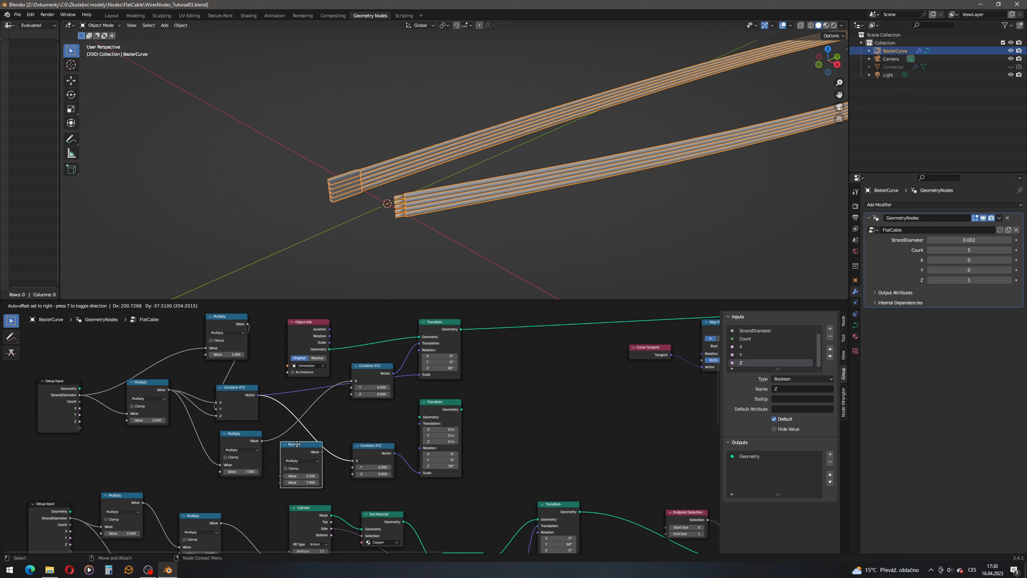
left_click(298, 446)
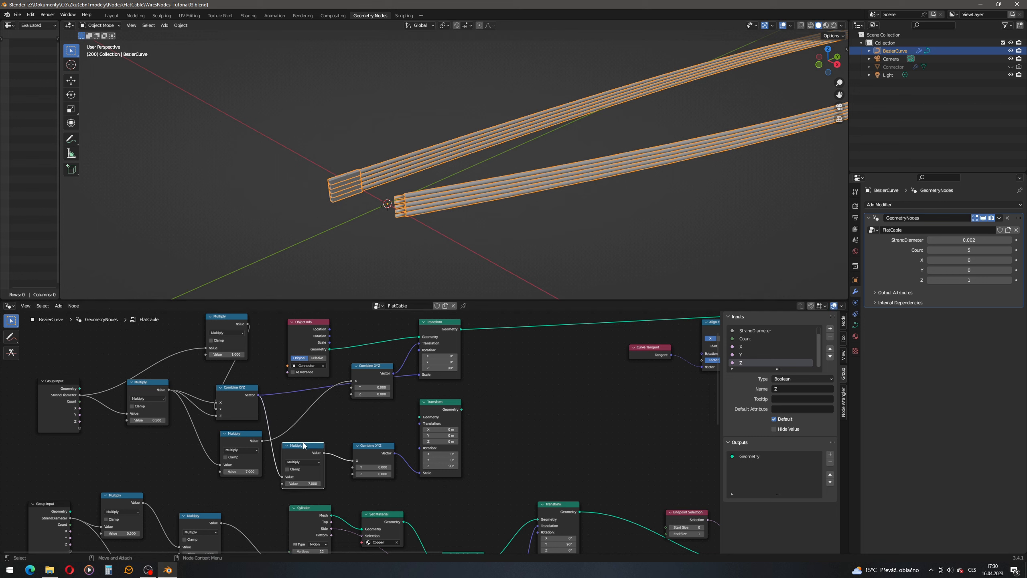
left_click_drag(305, 445, 324, 440)
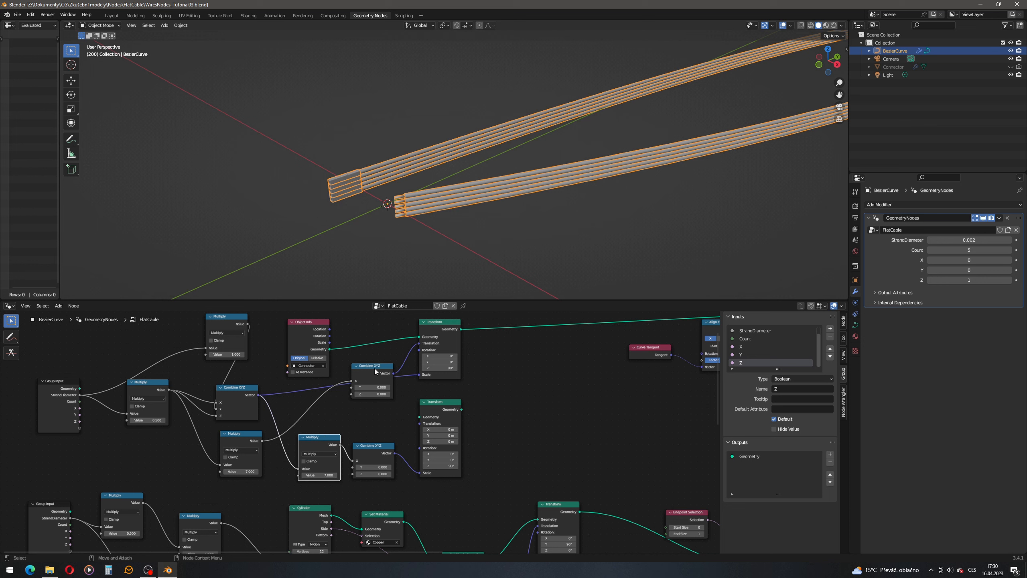
- Cut the duplicated Multiply's link from Combine XYZ, feed it from the 7.000 Multiply's Value instead, and set its second value to -1
left_click_drag(376, 366, 376, 366)
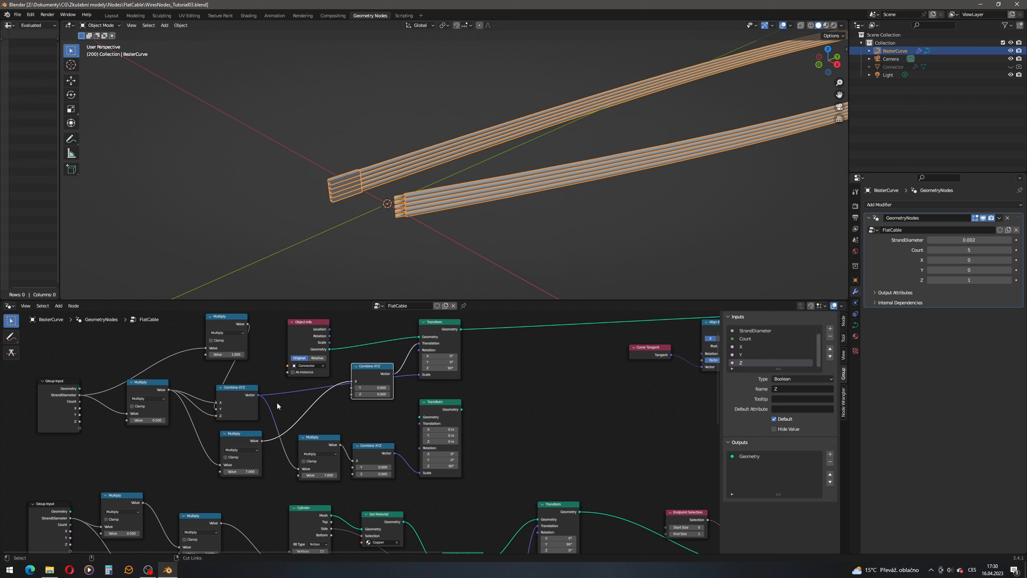
right_click_drag(277, 403, 263, 419, "ctrl")
left_click_drag(372, 372, 364, 395)
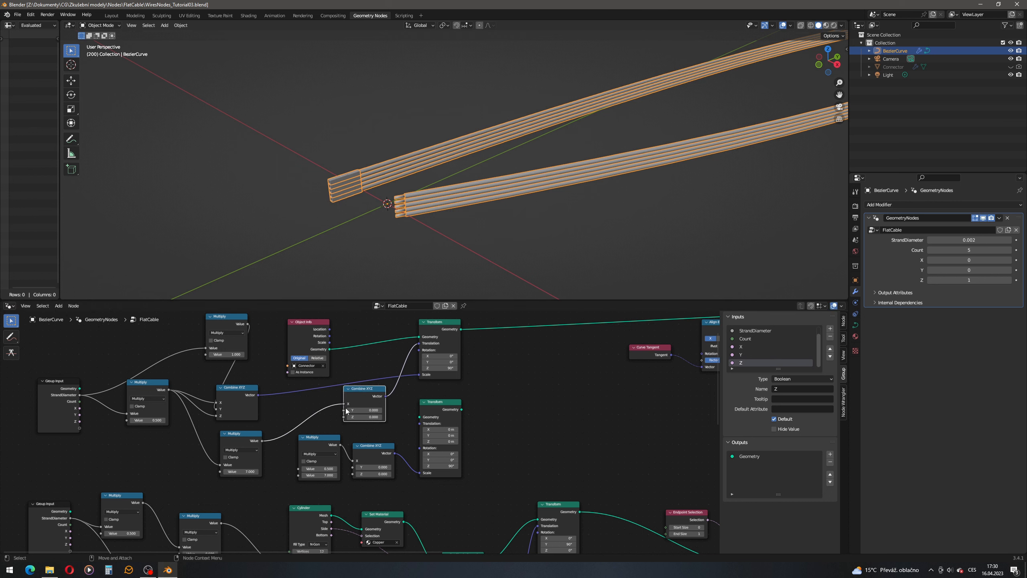
left_click_drag(262, 440, 299, 469)
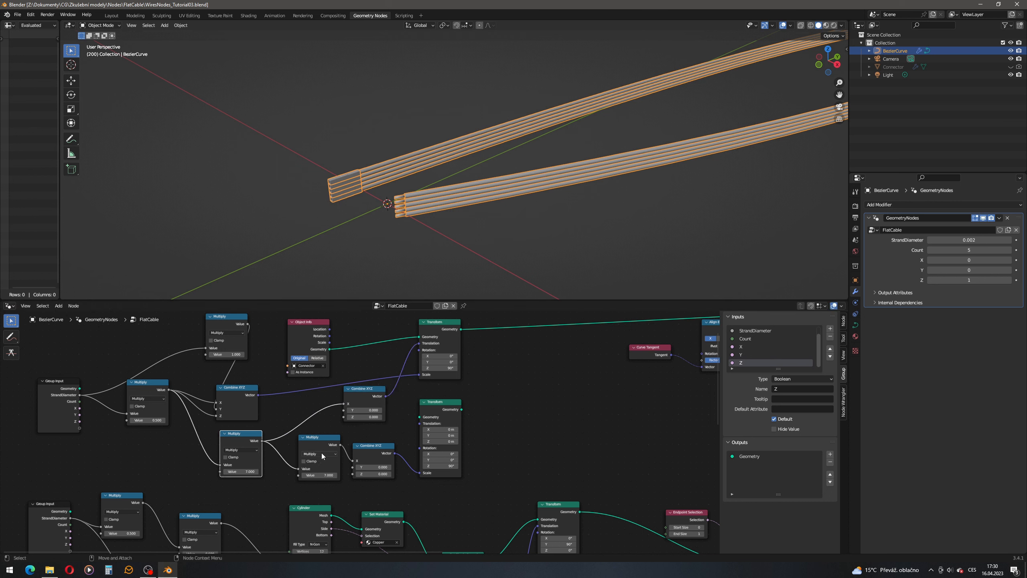
left_click(324, 476)
key("minus")
- Rewire the lower Transform so the new Combine XYZ drives its Translation and the shared scale Combine XYZ drives its Scale
right_click_drag(413, 460, 414, 483, "ctrl")
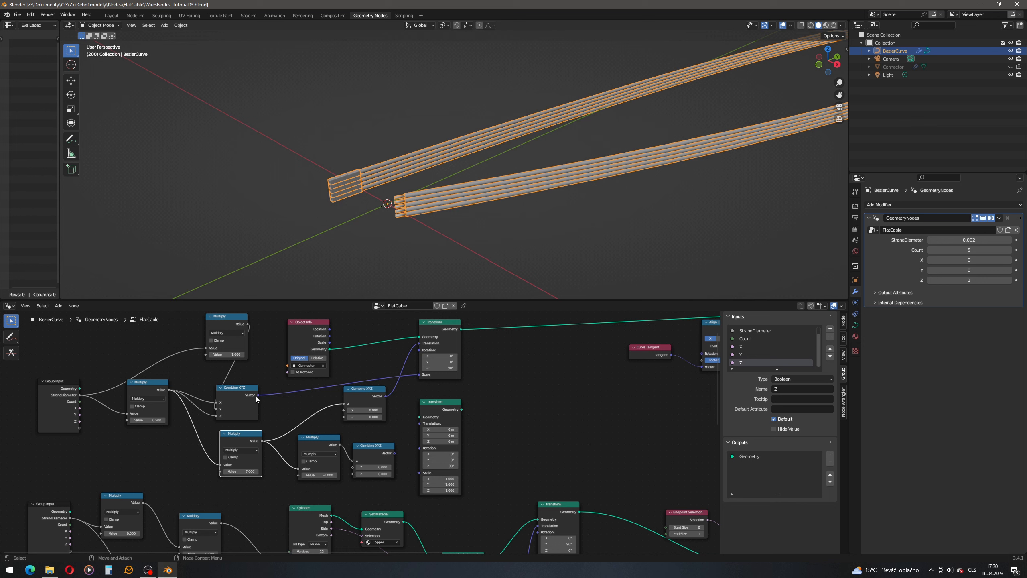
left_click_drag(258, 395, 419, 425)
- Link the lower Transform's Geometry to the duplicated Instance on Points node's Instance, and its Instances output to Join Geometry
scroll(456, 402, "down", 1)
middle_click_drag(456, 401, 308, 433)
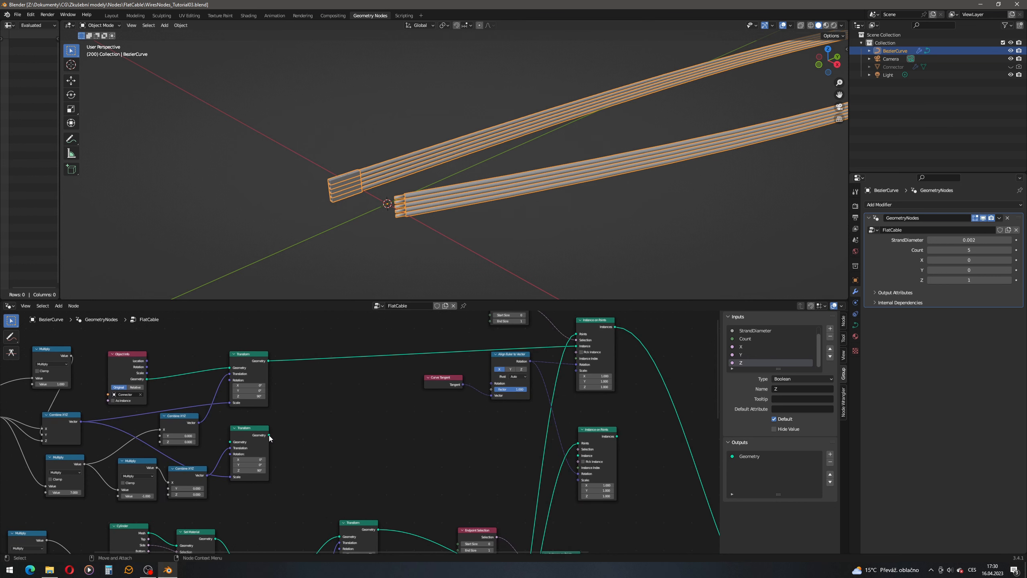
left_click_drag(269, 436, 578, 456)
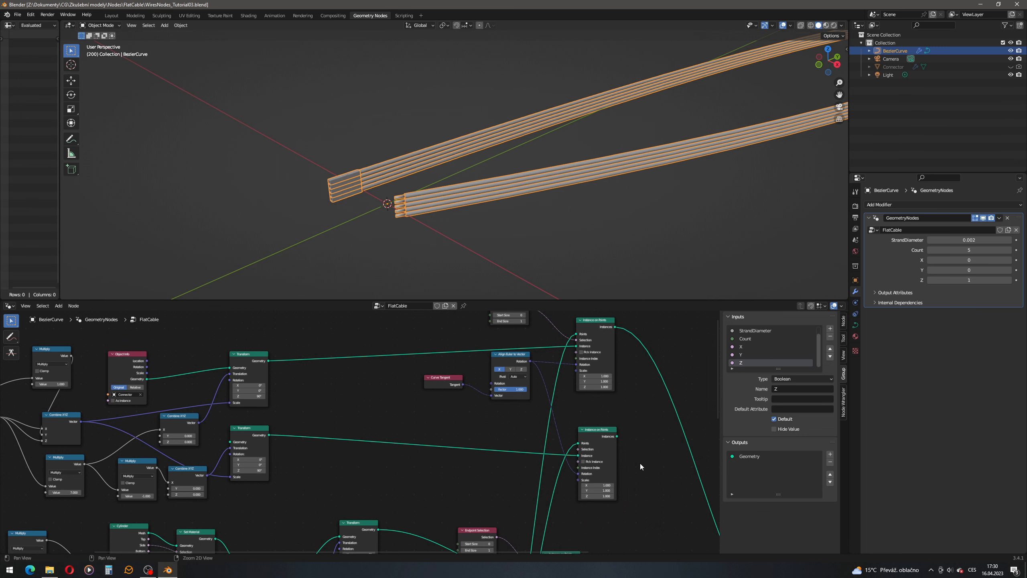
middle_click_drag(615, 440, 412, 342)
left_click_drag(414, 344, 580, 534)
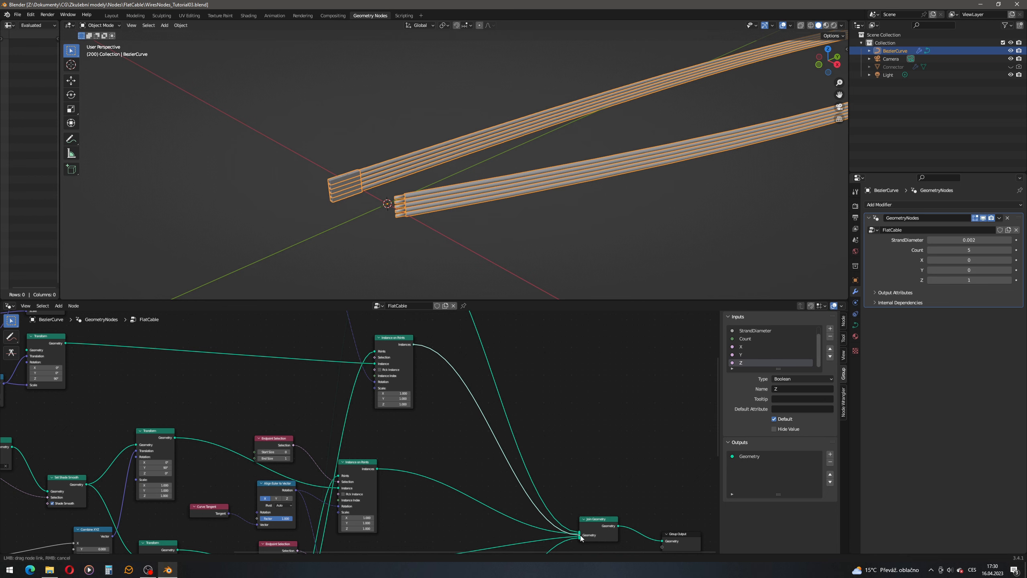
- Link the Connector Object Info node's Geometry output to the lower Transform's Geometry input
scroll(421, 410, "down", 2)
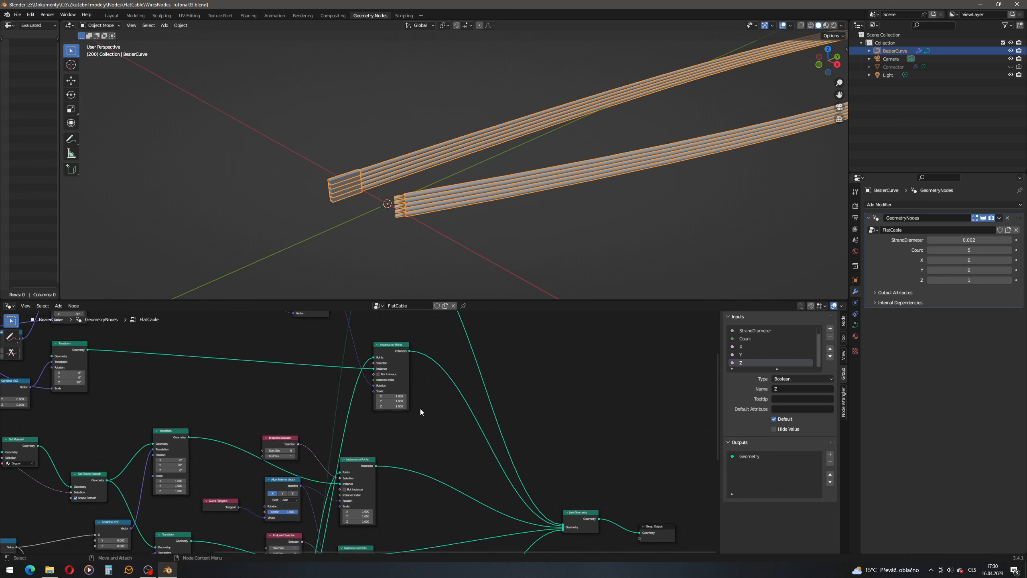
middle_click_drag(420, 415, 513, 444)
scroll(460, 377, "up", 1)
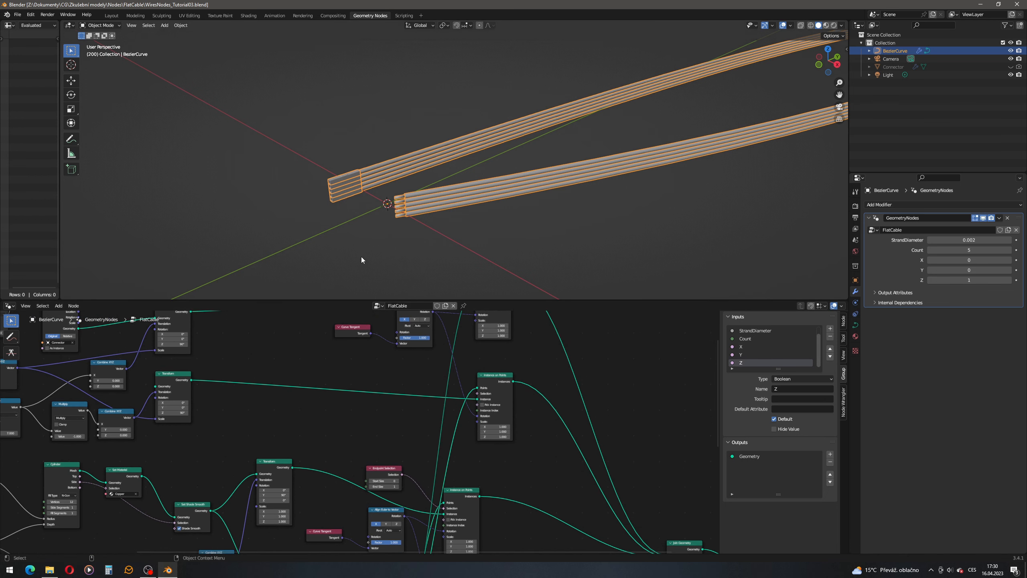
middle_click_drag(178, 377, 481, 401)
left_click_drag(480, 402, 479, 397)
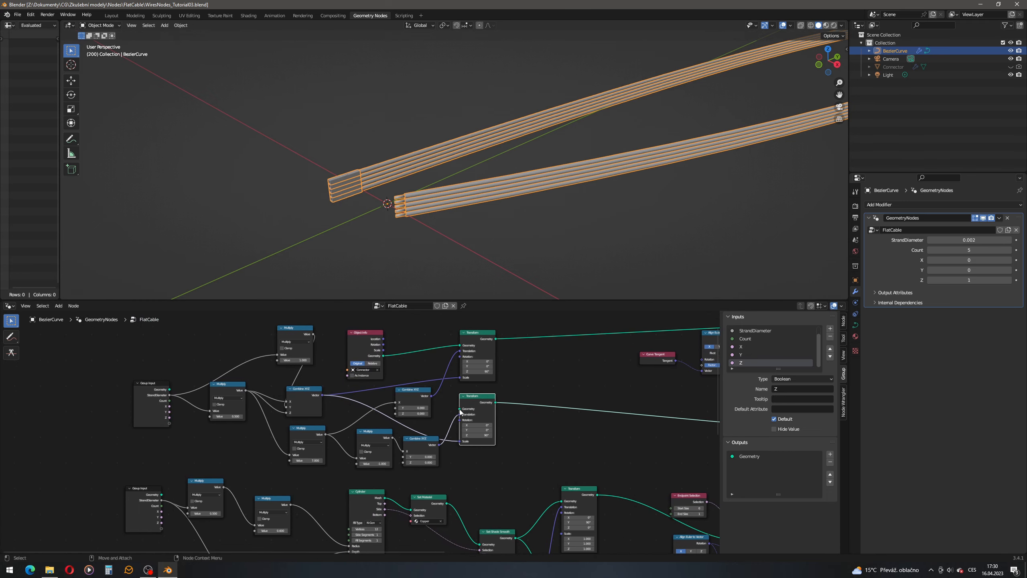
scroll(461, 412, "up", 3)
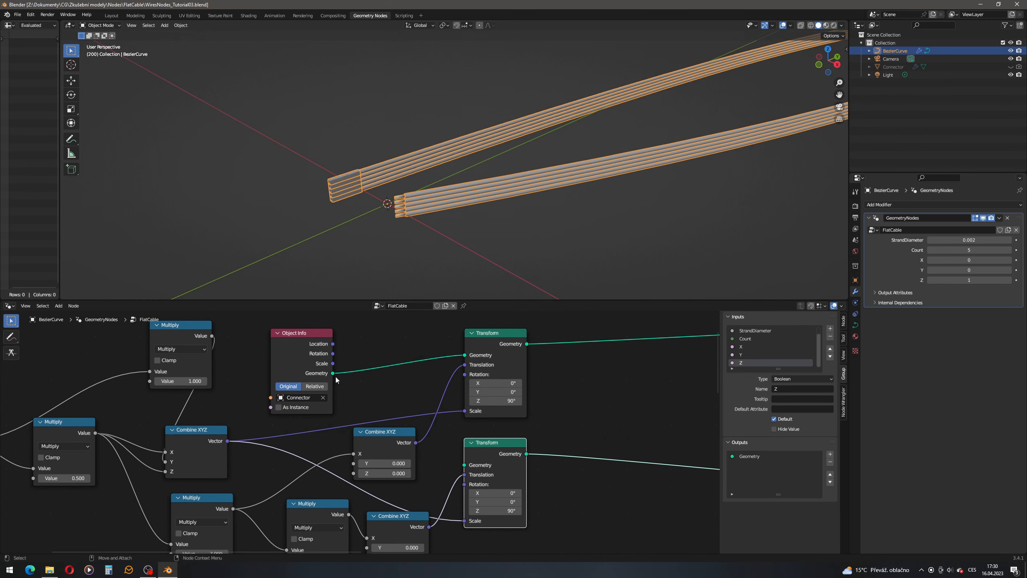
left_click_drag(333, 374, 466, 465)
- Duplicate the connector's Endpoint Selection node and link its Selection output to the lower Instance on Points node's Selection
middle_click_drag(399, 247, 411, 274)
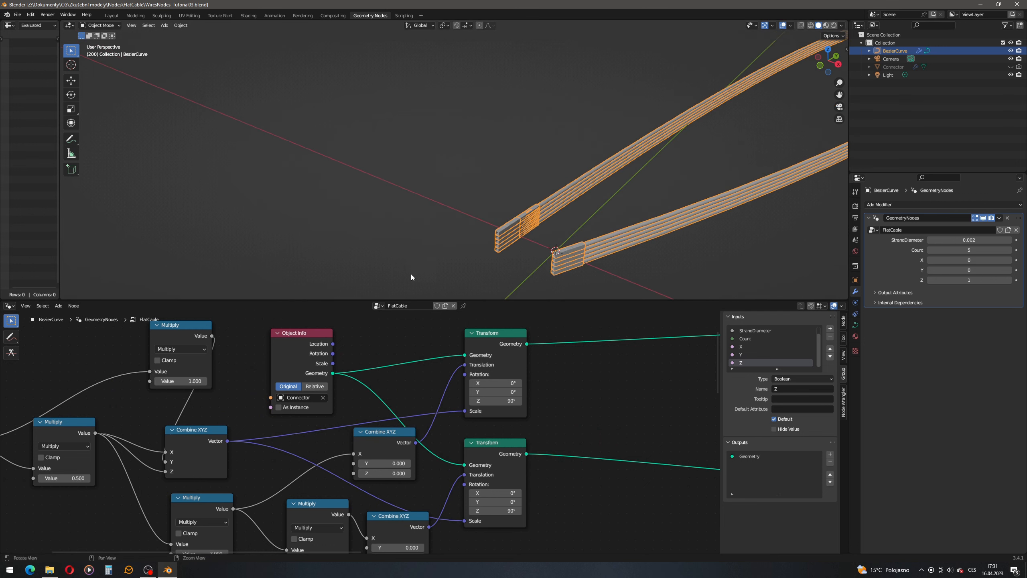
middle_click_drag(529, 376, 376, 368)
scroll(377, 365, "down", 2)
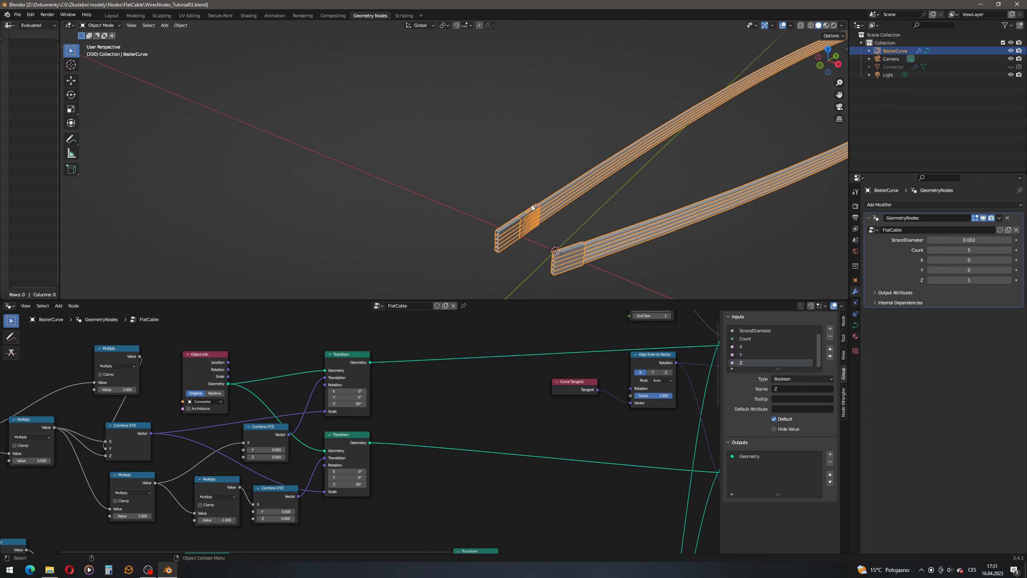
middle_click_drag(688, 421, 454, 417)
scroll(321, 421, "down", 1)
left_click(381, 319)
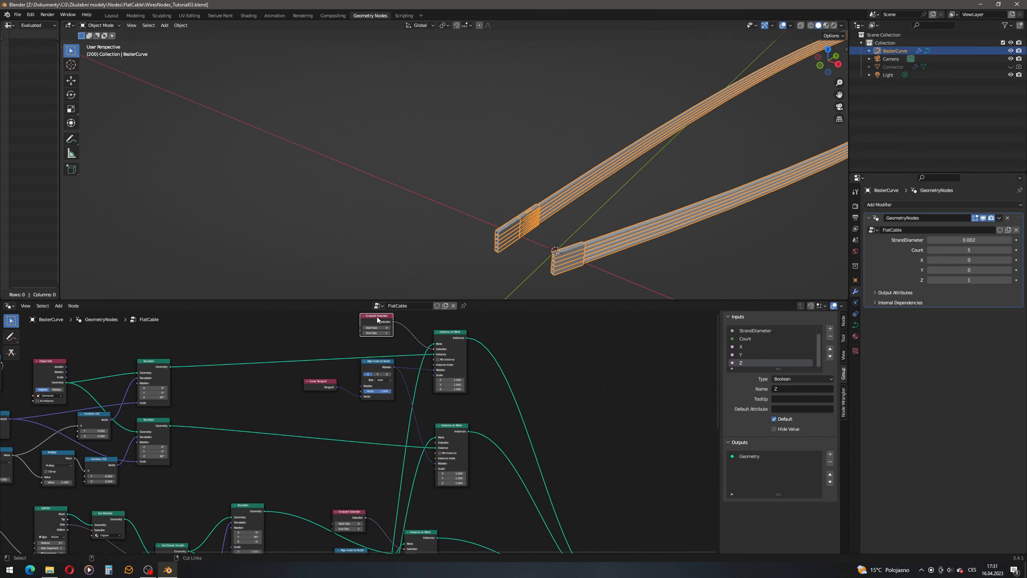
key("shift+d")
left_click(378, 423)
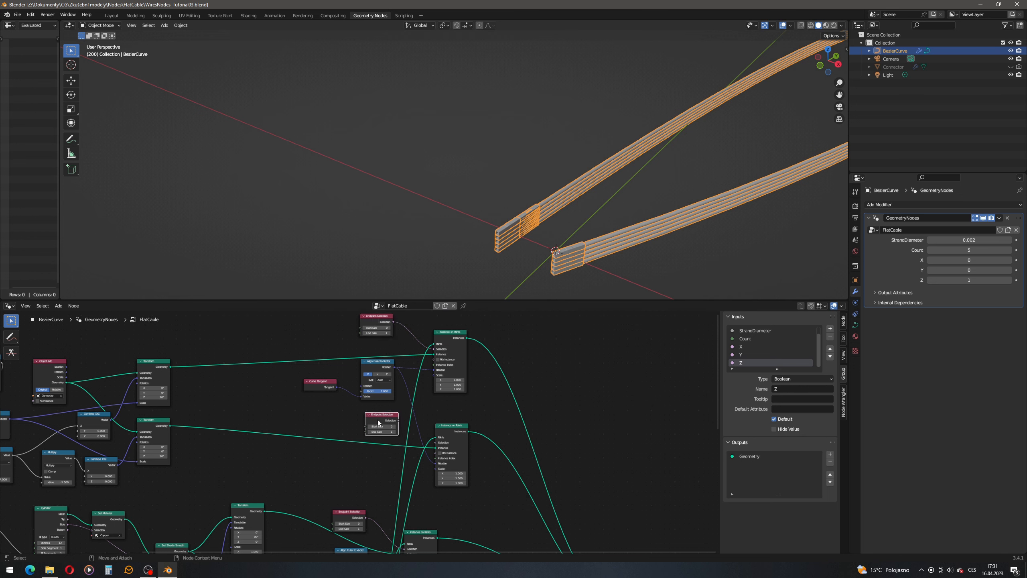
scroll(378, 423, "up", 3)
left_click_drag(432, 410, 500, 451)
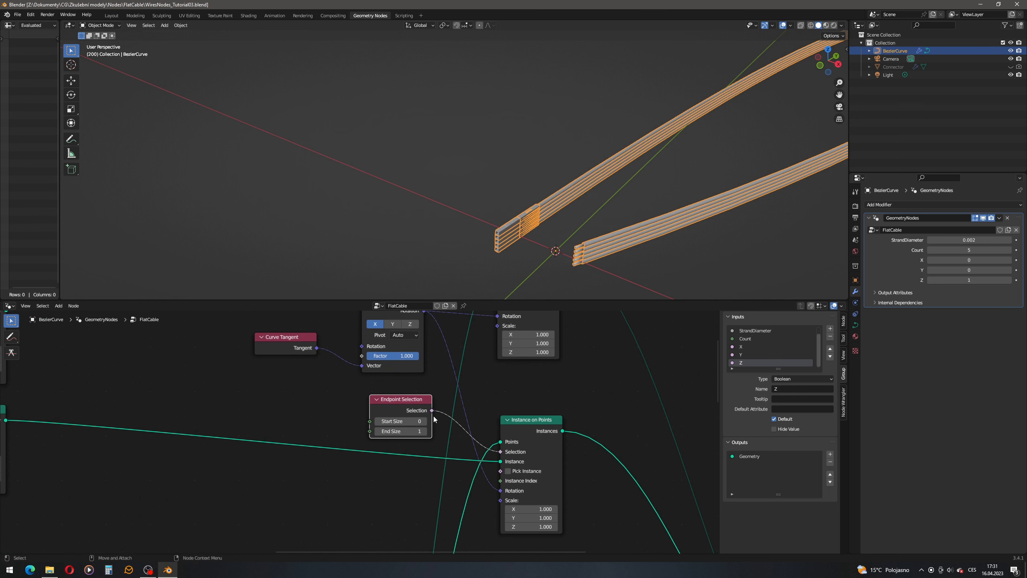
- Set the duplicated Endpoint Selection node's Start Size to 1 and End Size to 0
left_click(421, 422)
type("1")
key("Return")
left_click(418, 426)
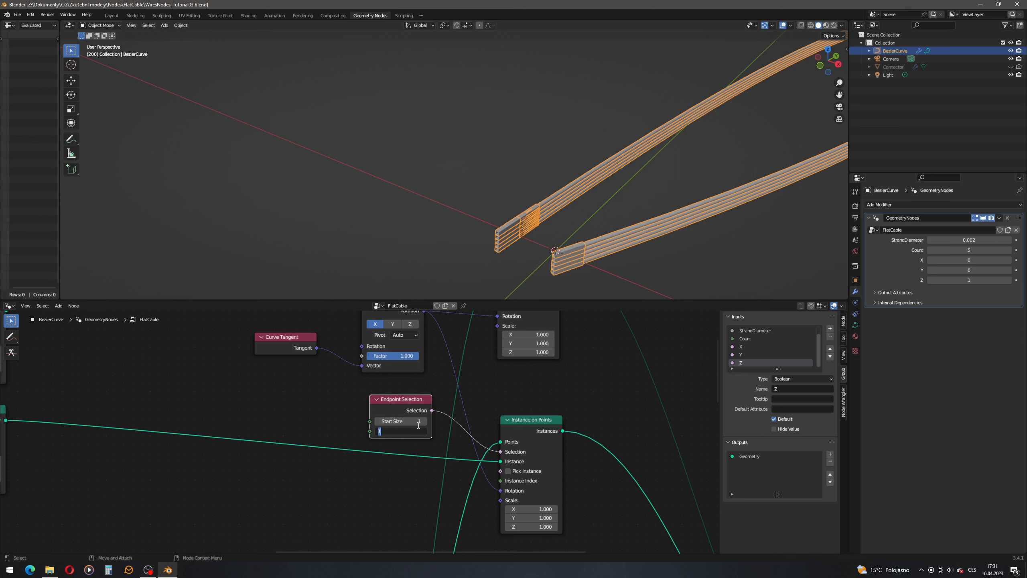
type("0")
key("Return")
- Switch the BezierCurve to Edit Mode, rotate its control point at a connector end, and inspect how the connector follows the cable
middle_click_drag(566, 238, 454, 196, "shift")
scroll(441, 181, "up", 5)
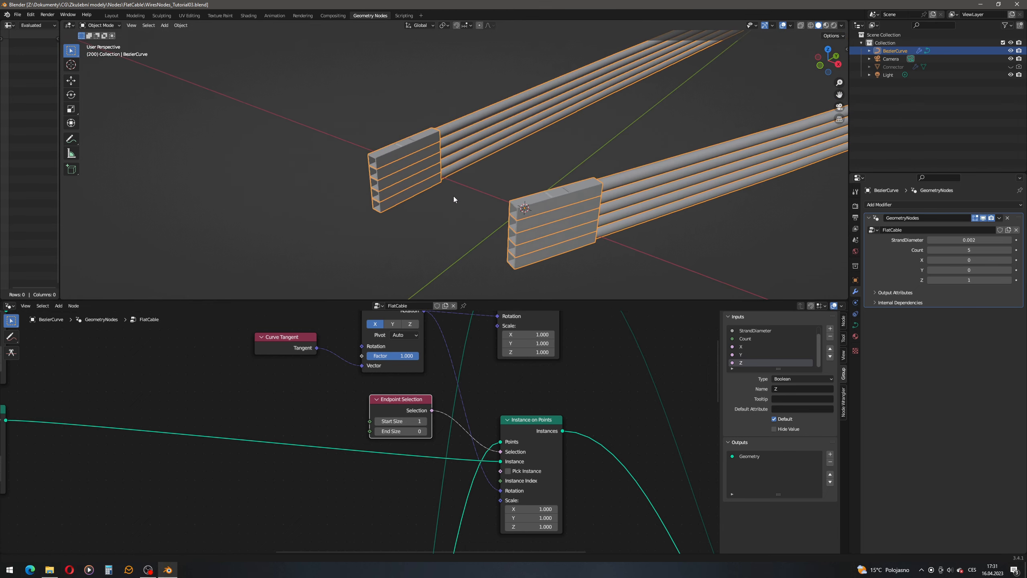
mouse_move(518, 201)
middle_mouse_down()
mouse_move(394, 205)
mouse_move(485, 180)
mouse_move(448, 190)
mouse_move(541, 185)
mouse_move(530, 184)
middle_mouse_up()
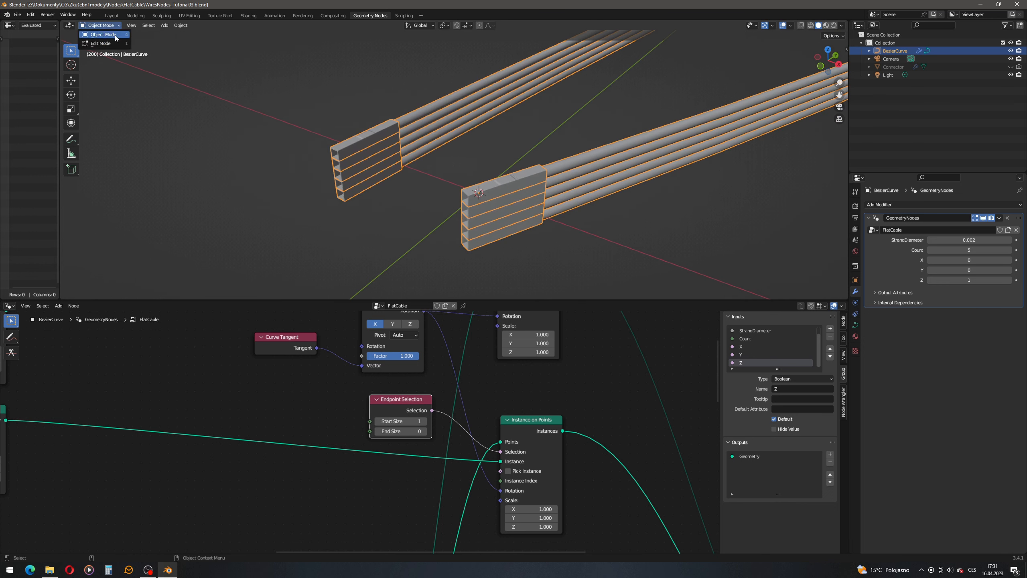
left_click(102, 43)
left_click_drag(417, 181, 622, 208)
key("e")
middle_click_drag(650, 207, 615, 209, "alt")
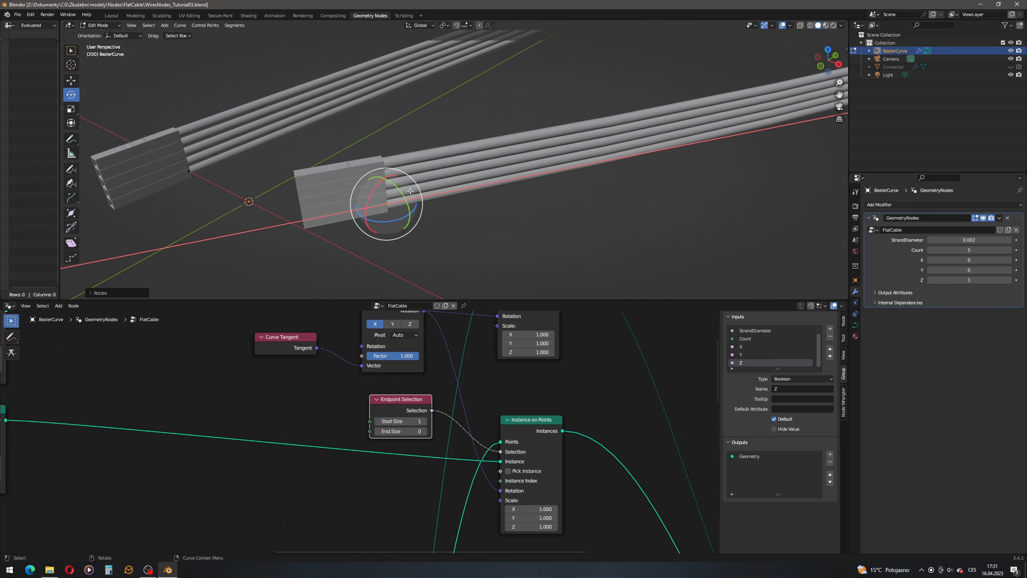
middle_click_drag(314, 199, 337, 199, "alt")
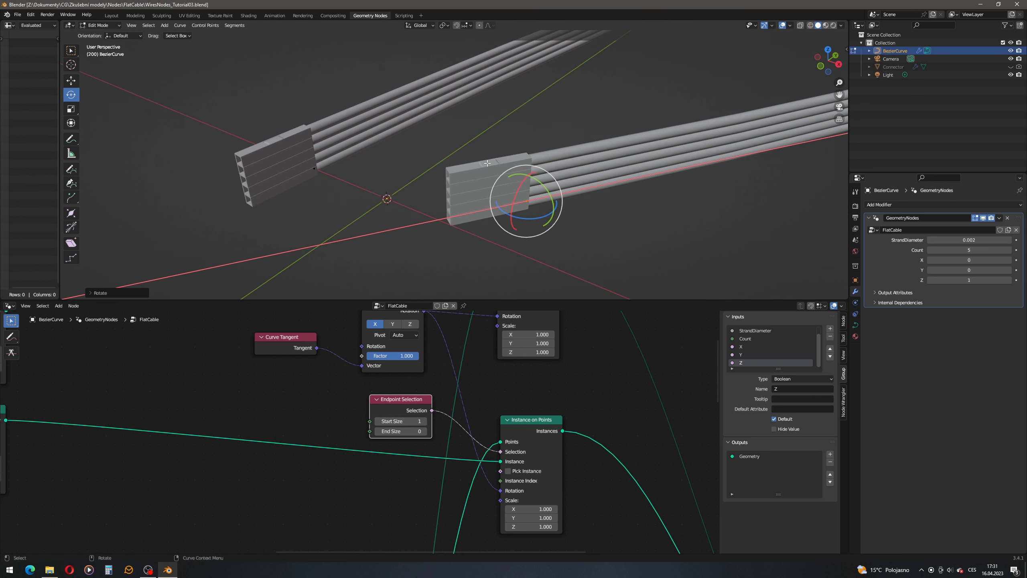